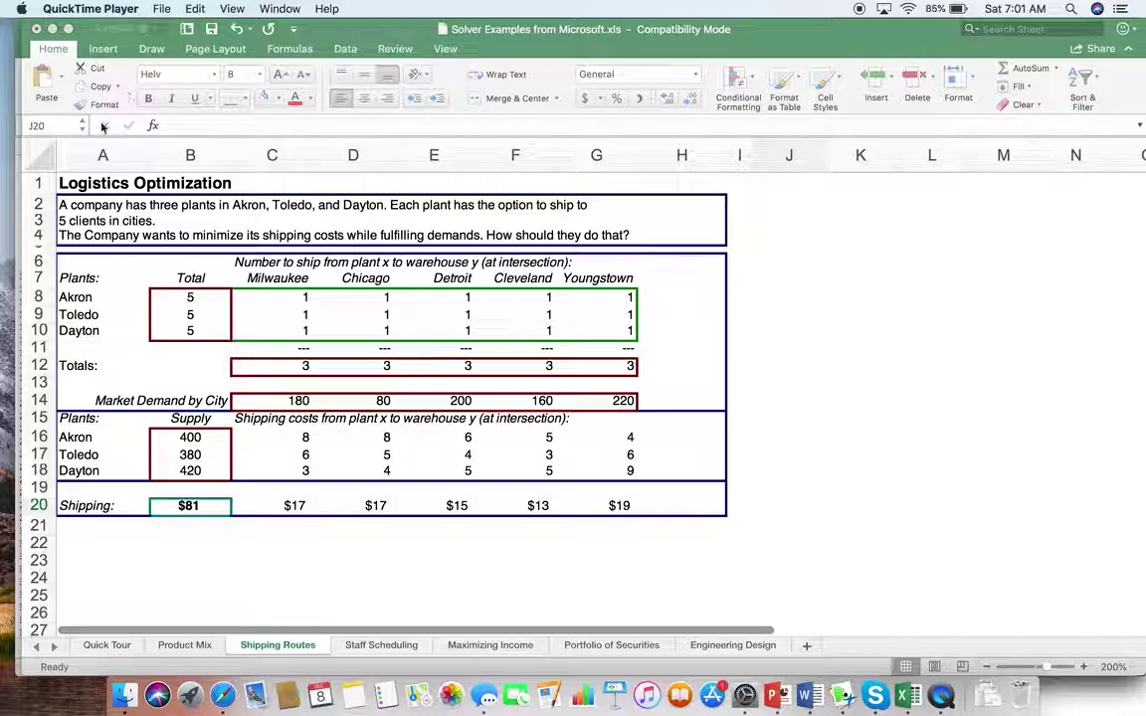
Examine the logistics problem statement, the three plant names in A8:A10 and the five client cities in row 7
left_click(84, 208)
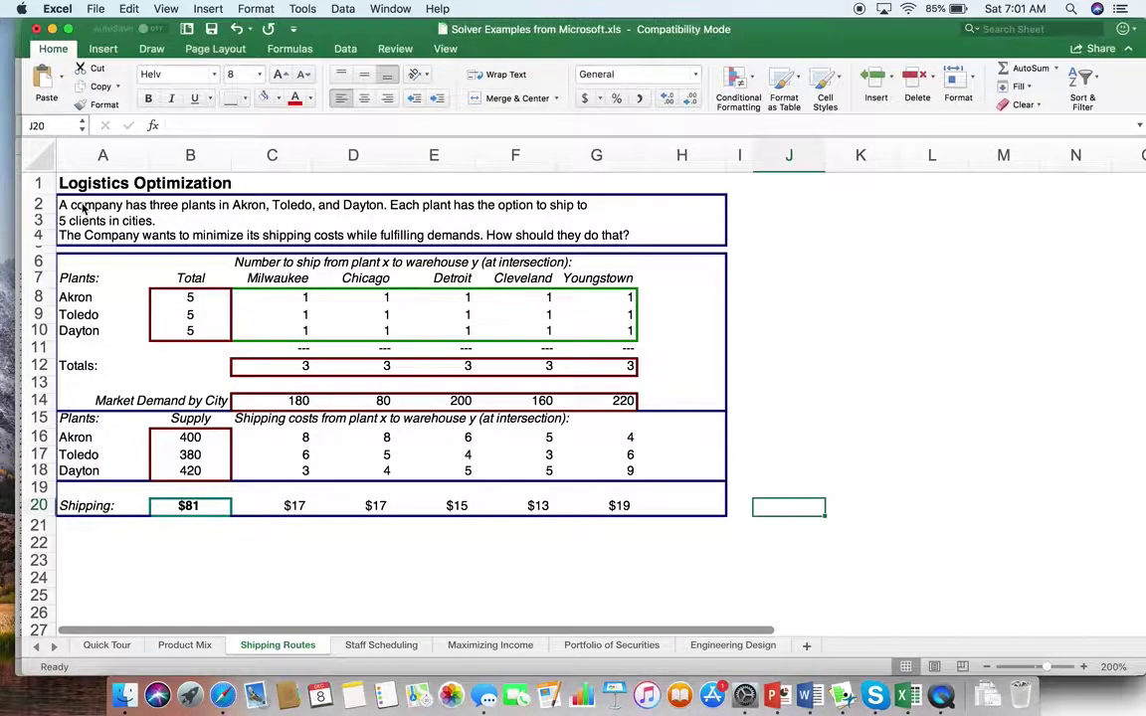
left_click(84, 206)
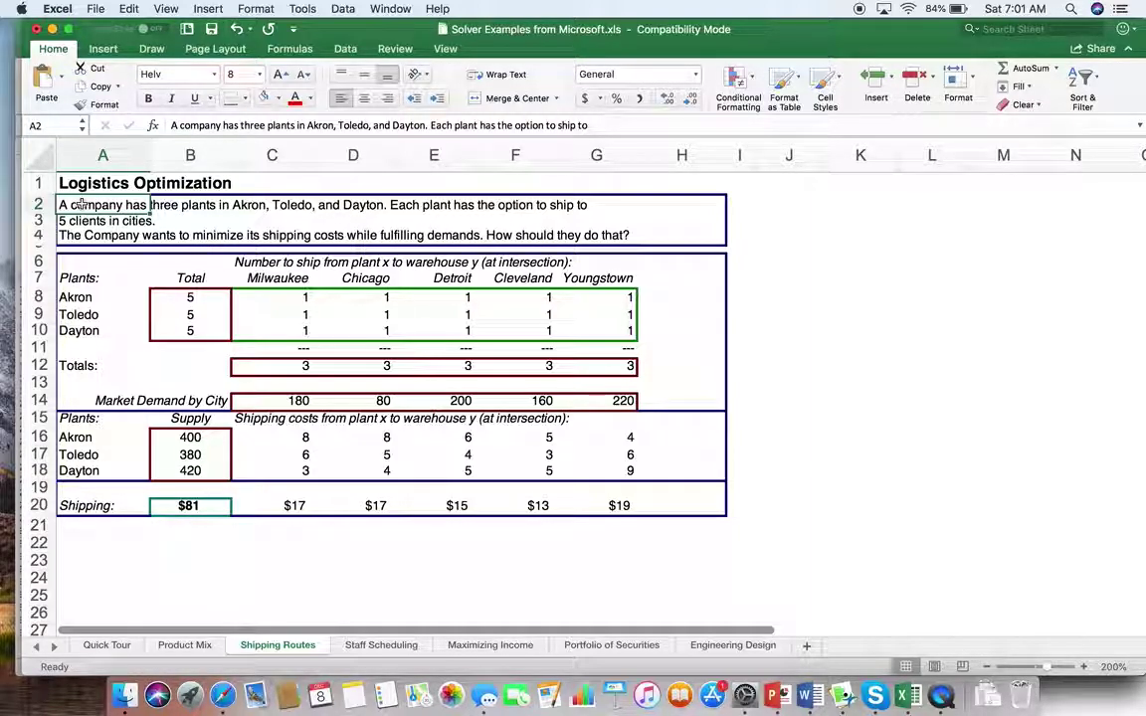
left_click(90, 298)
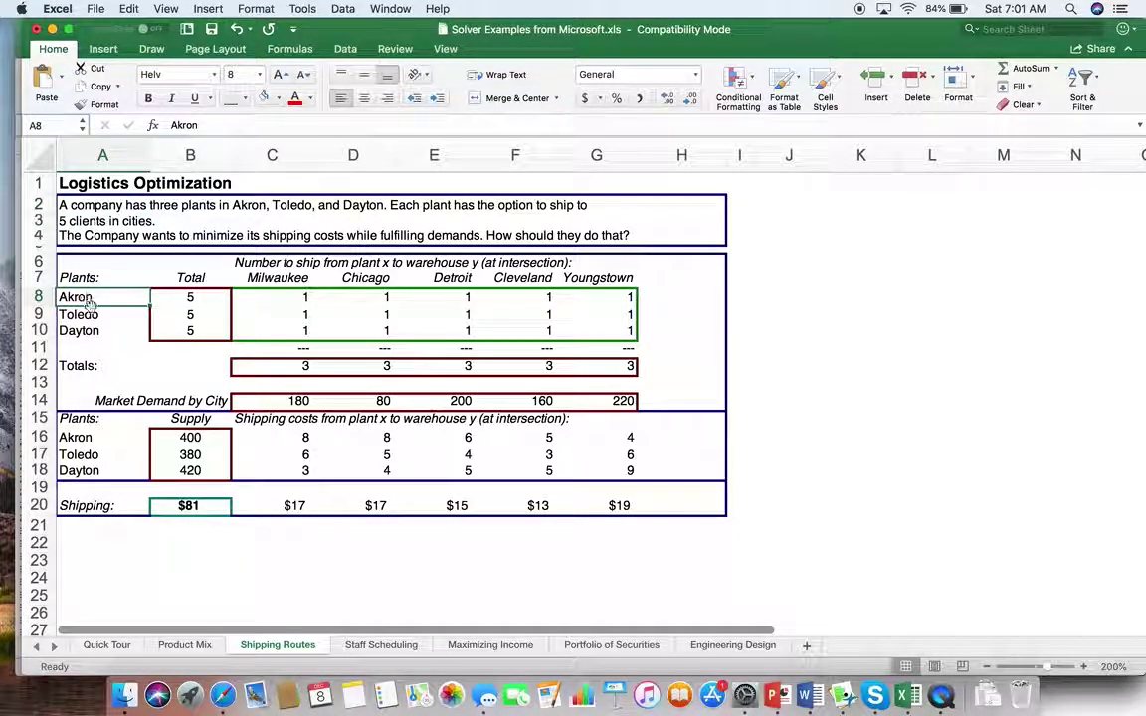
left_click(88, 313)
left_click(92, 332)
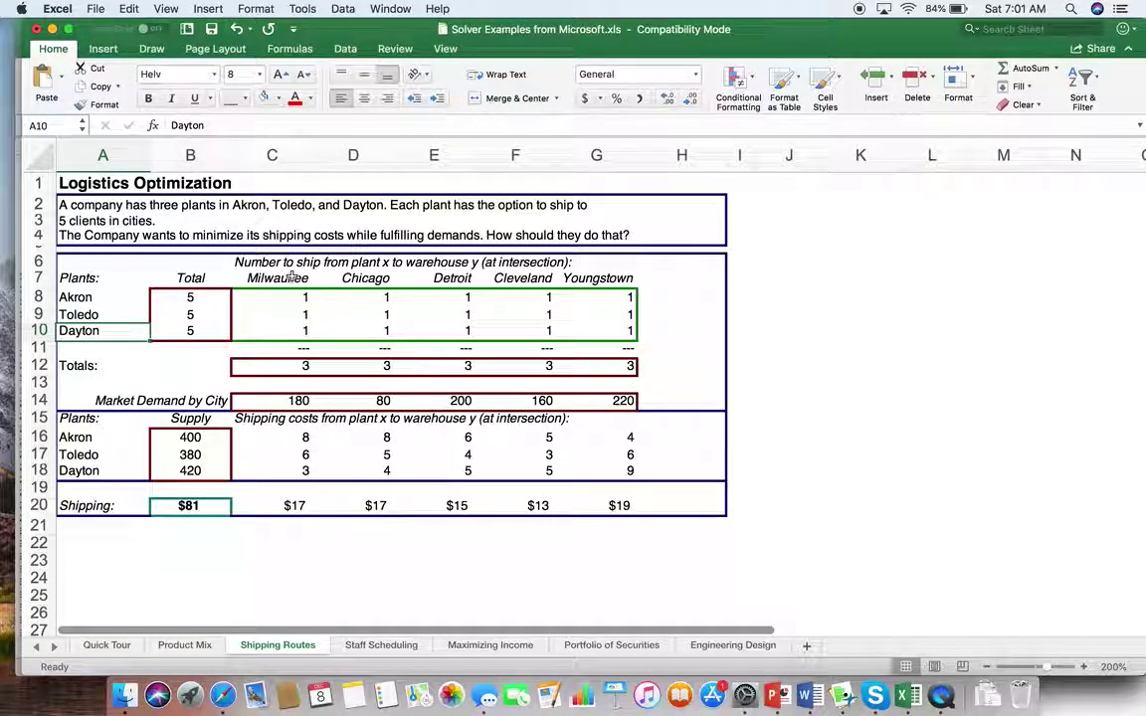
left_click(289, 282)
left_click(363, 278)
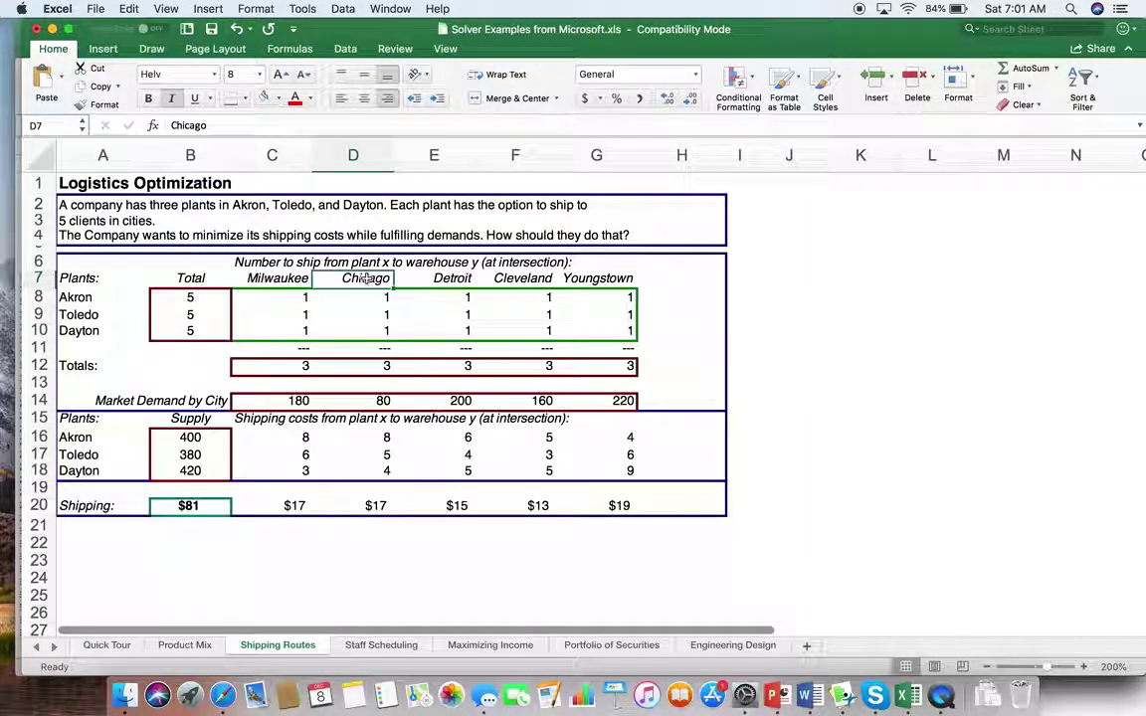
left_click(448, 280)
left_click(510, 281)
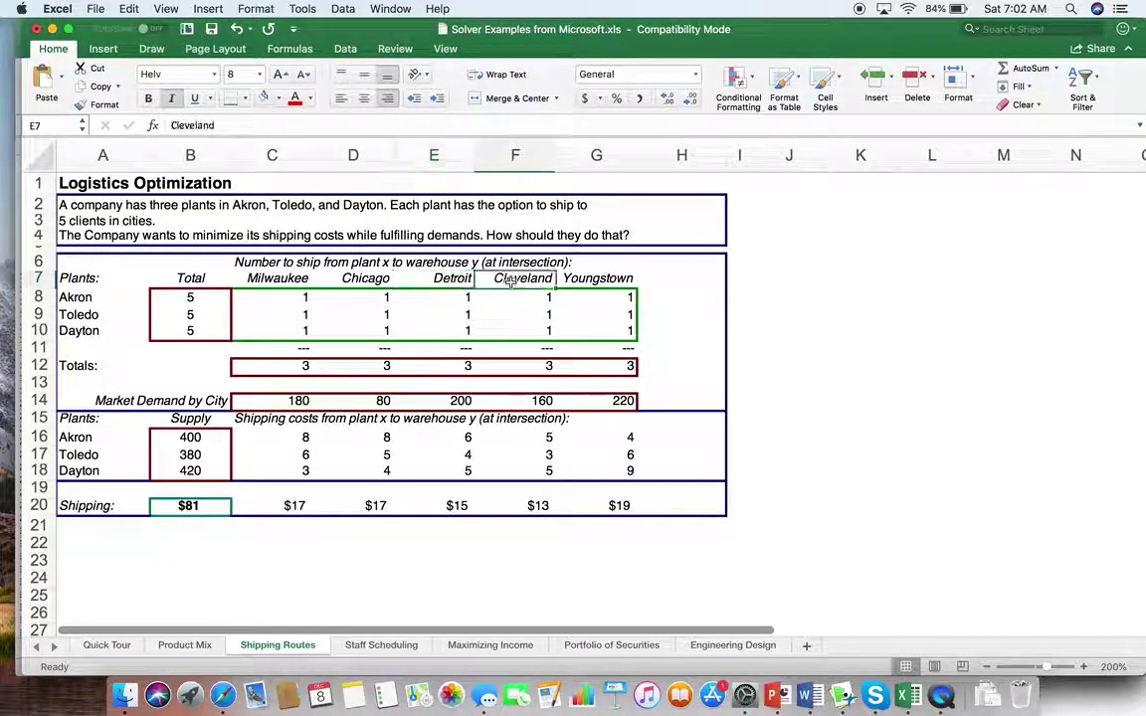
key("Right")
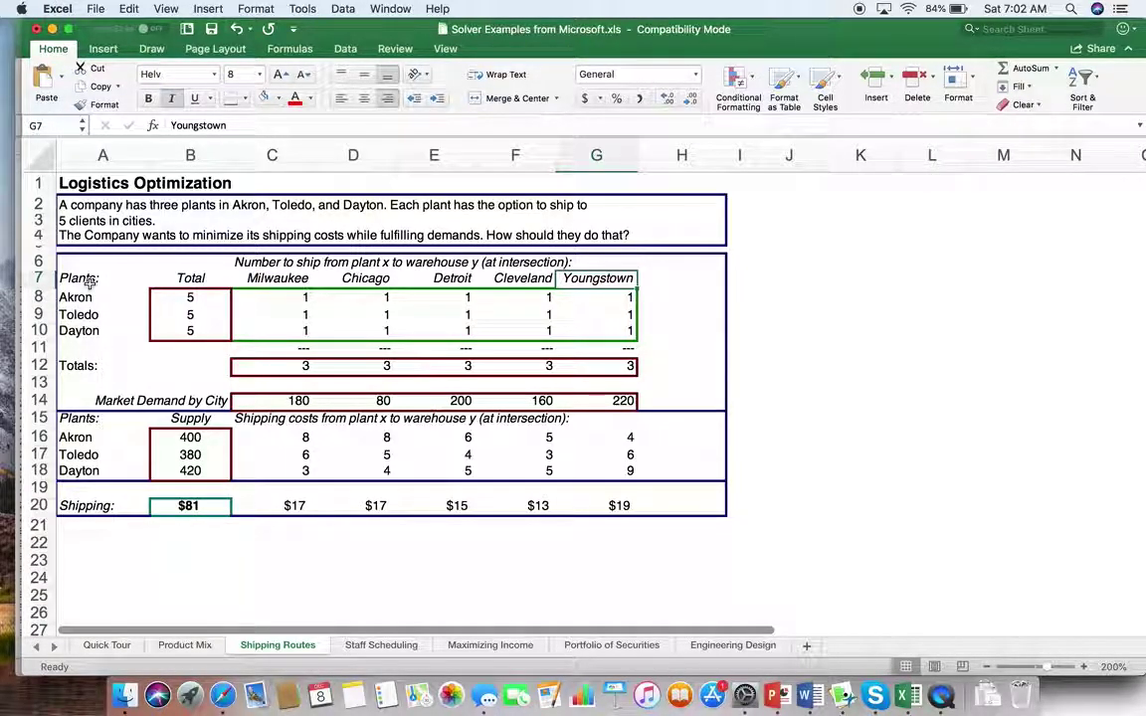
Examine Akron's shipping cost to each of the five cities in row 16
left_click(87, 438)
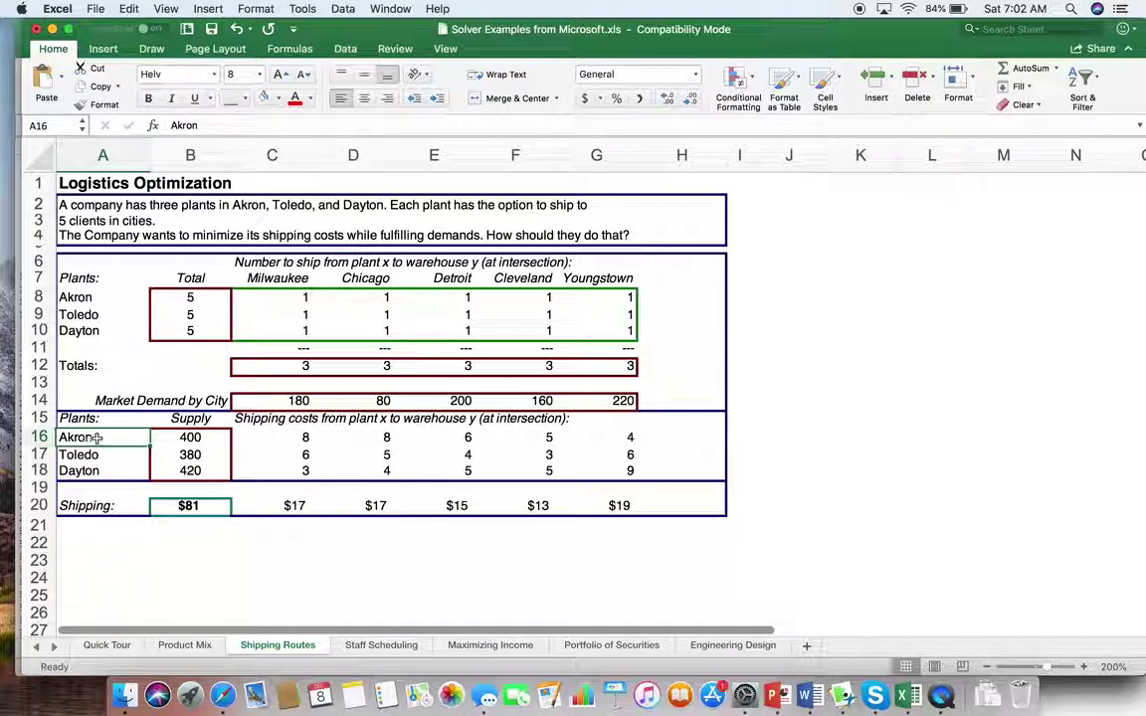
left_click(289, 440)
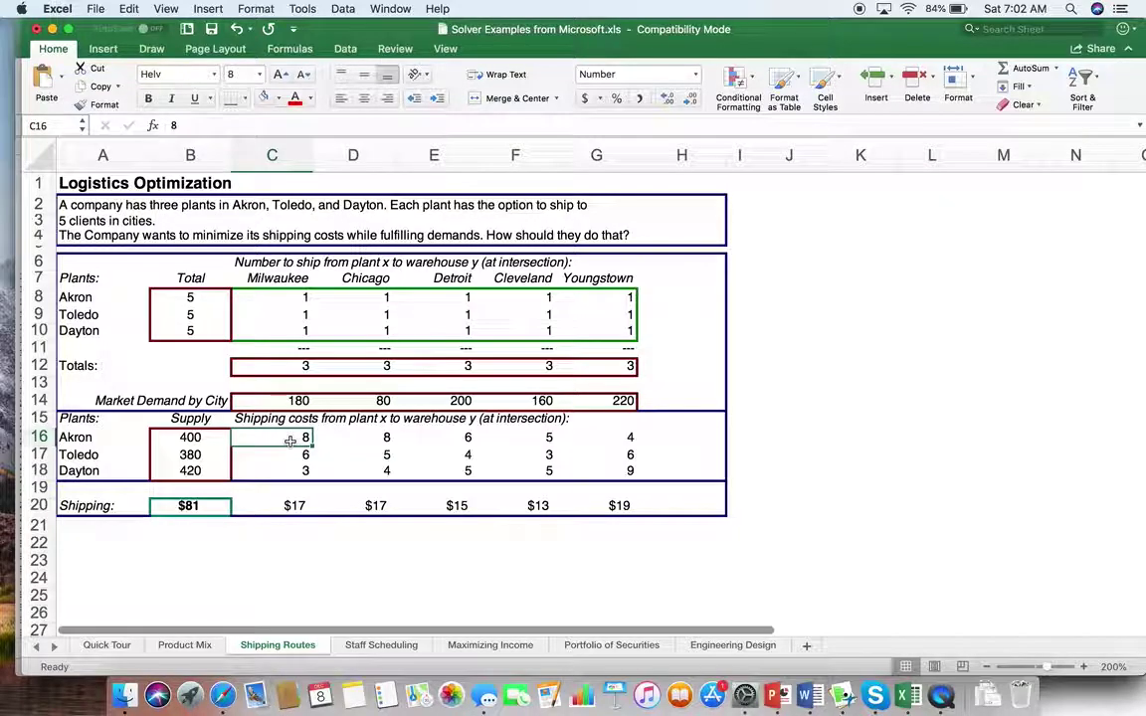
left_click(356, 436)
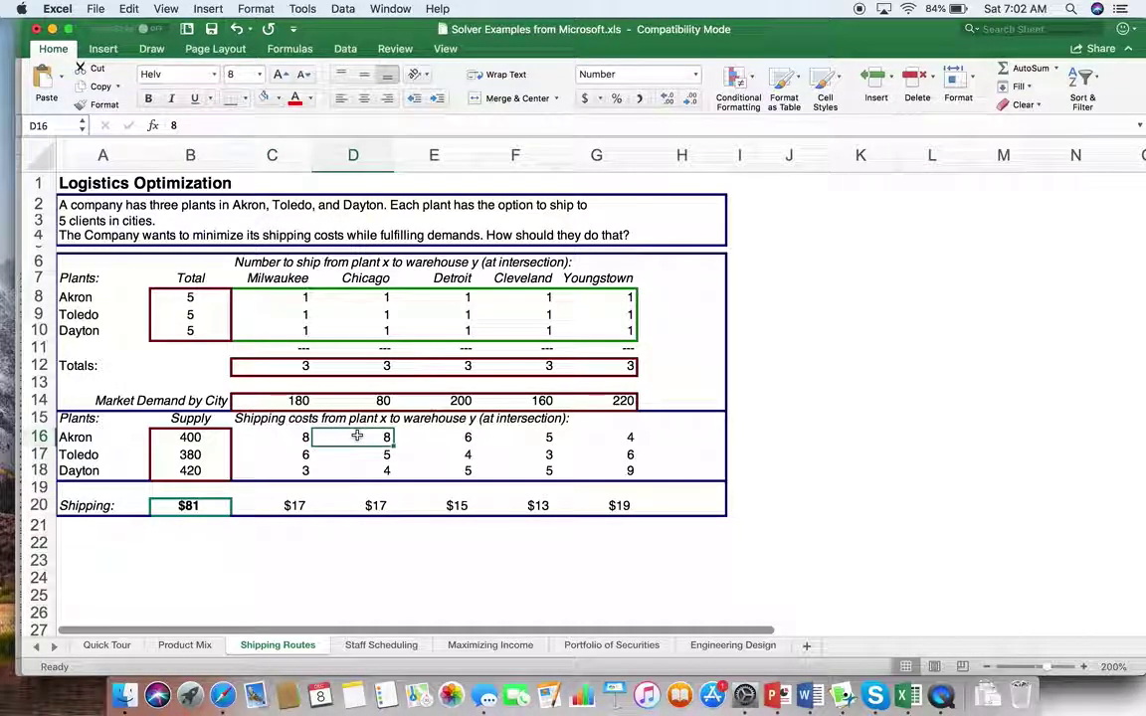
left_click(447, 440)
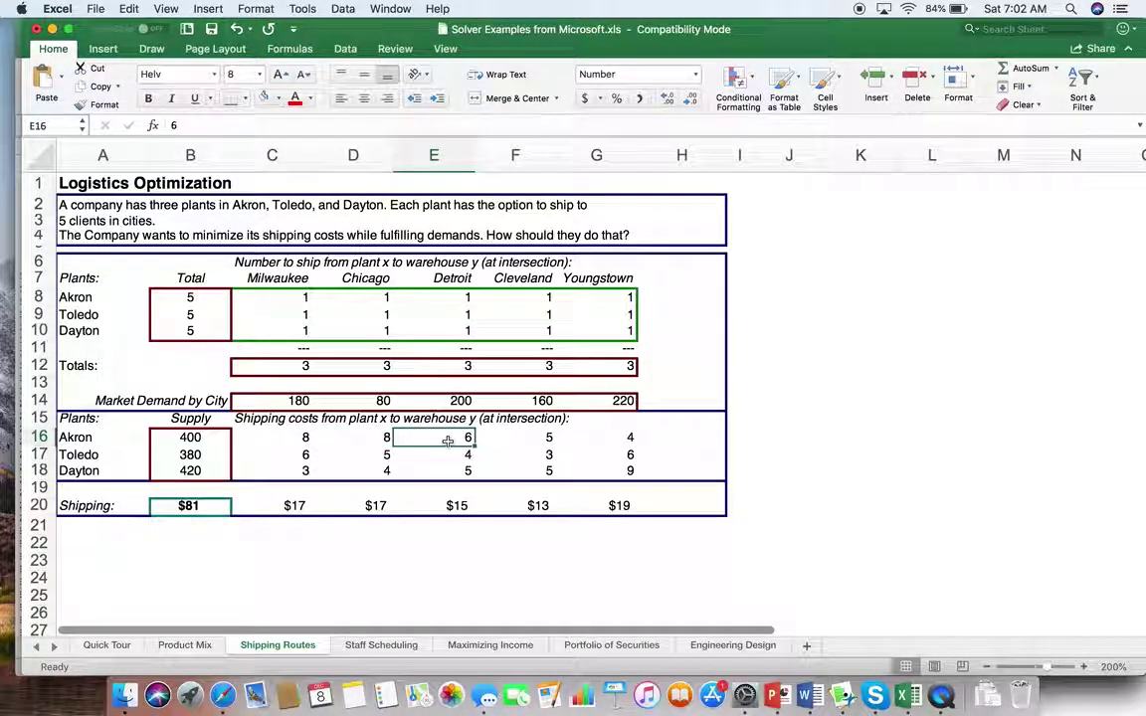
left_click(530, 437)
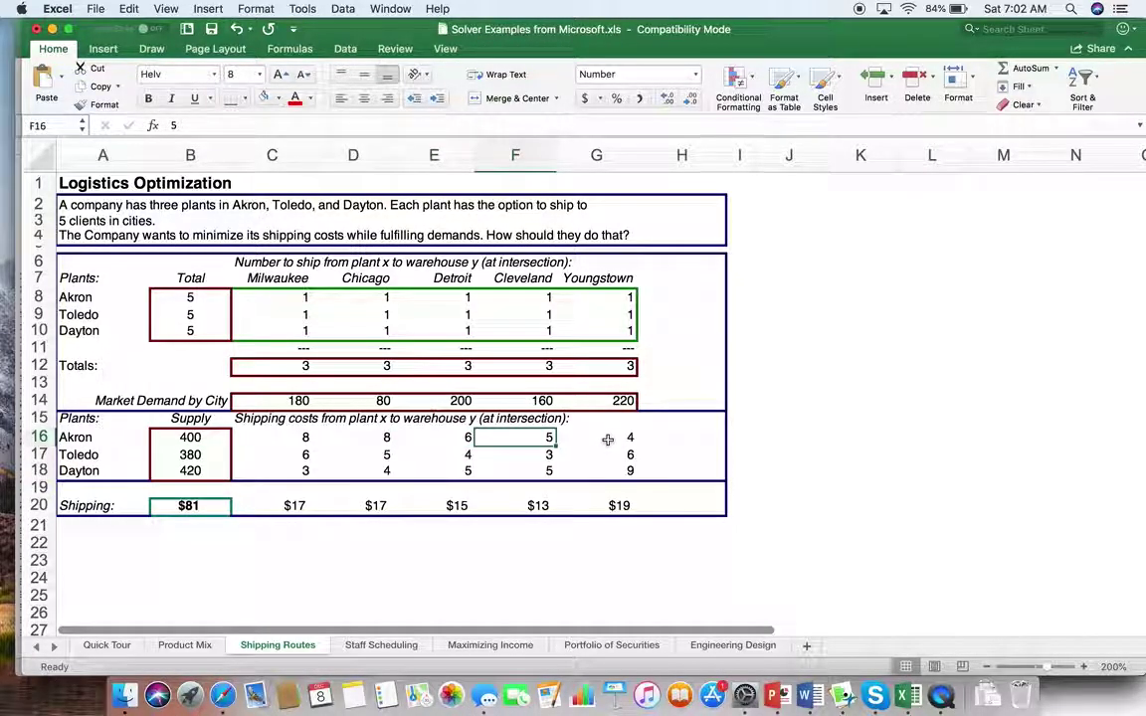
left_click(607, 439)
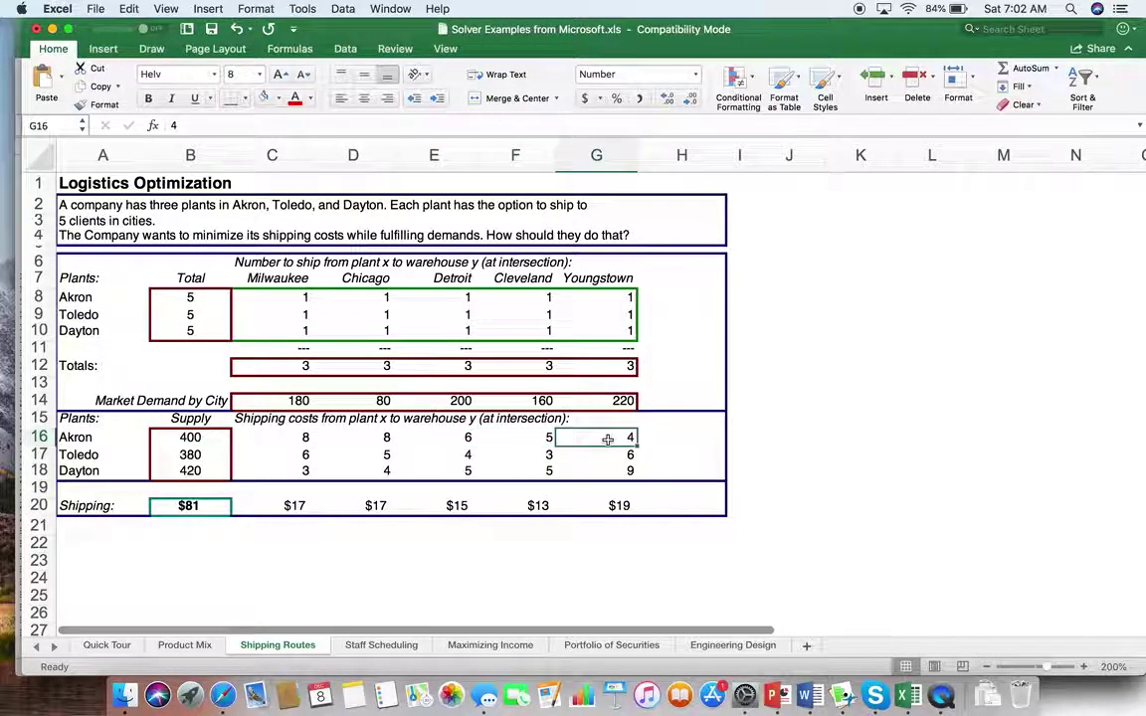
Compare the Toledo and Dayton shipping costs to Detroit, Cleveland and Youngstown in rows 17 and 18
left_click(99, 474)
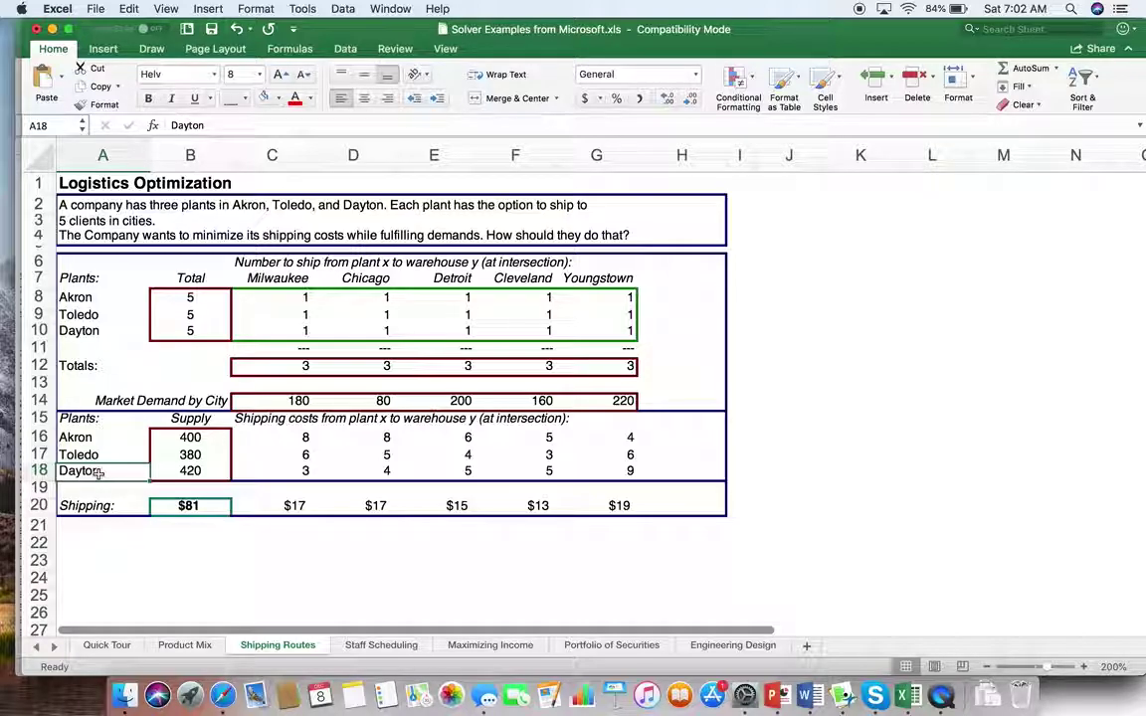
left_click(550, 455)
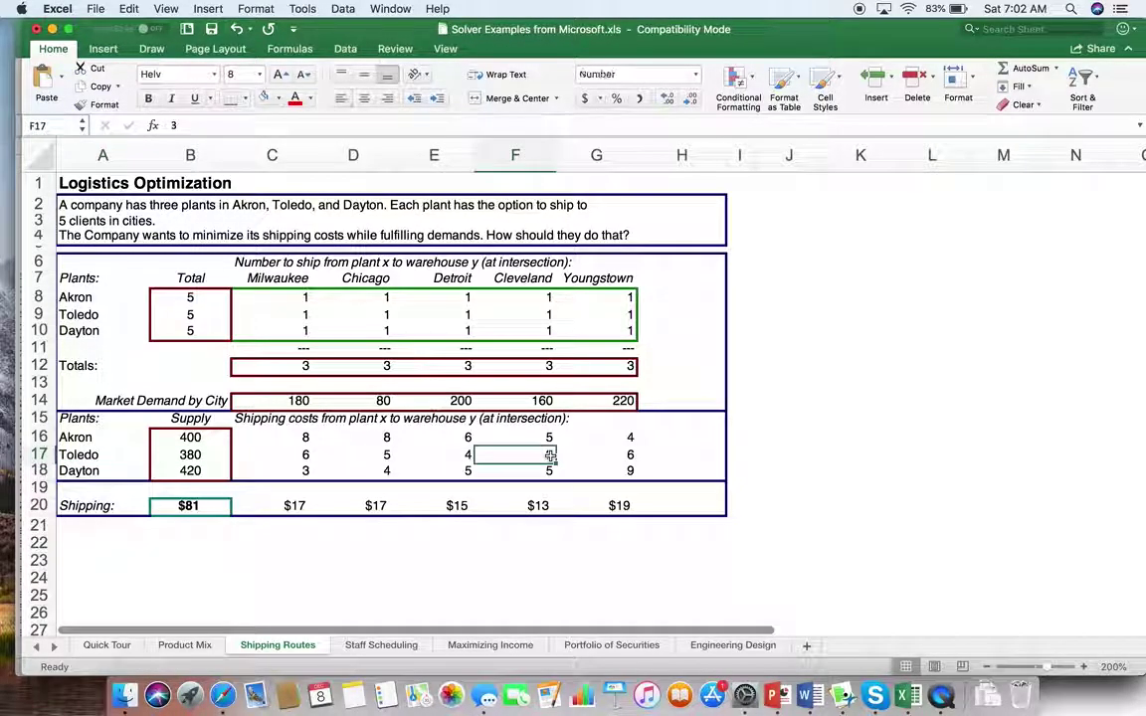
left_click(85, 470)
left_click(550, 455)
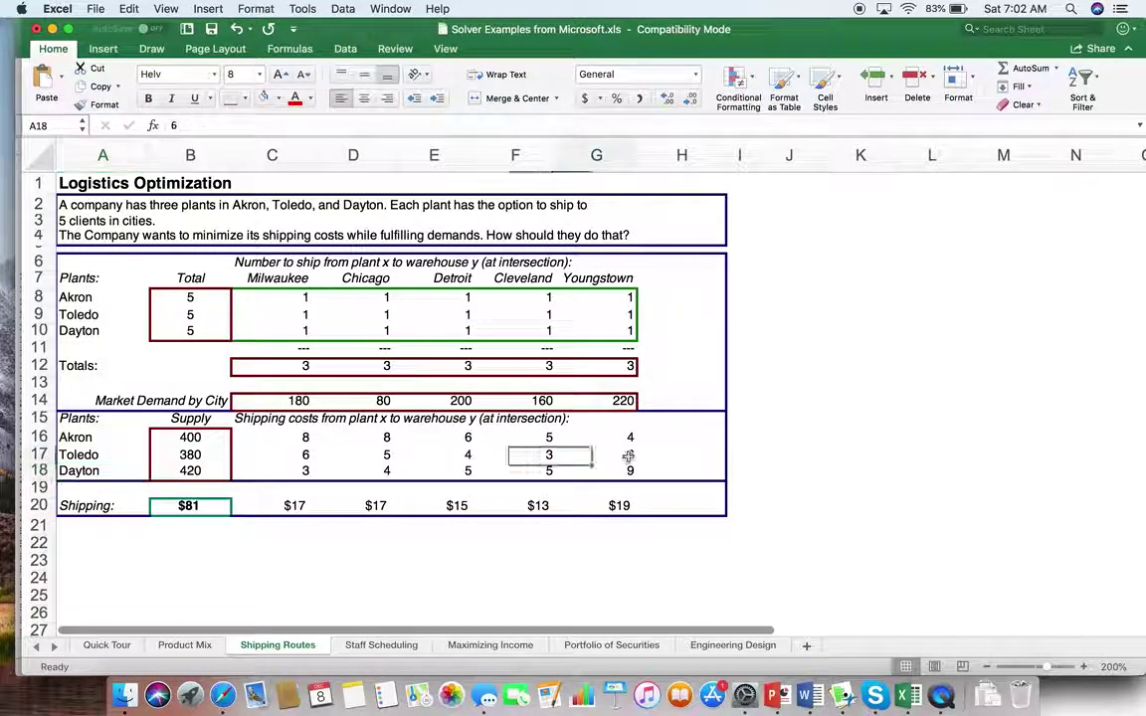
left_click(627, 454)
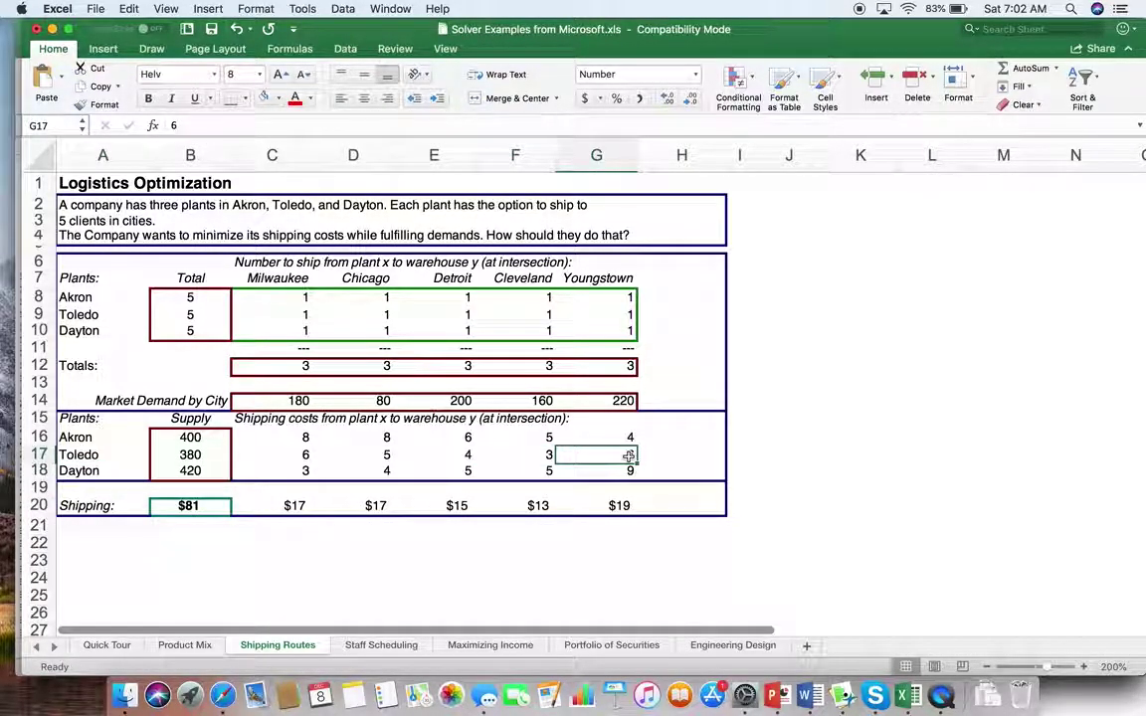
left_click(119, 471)
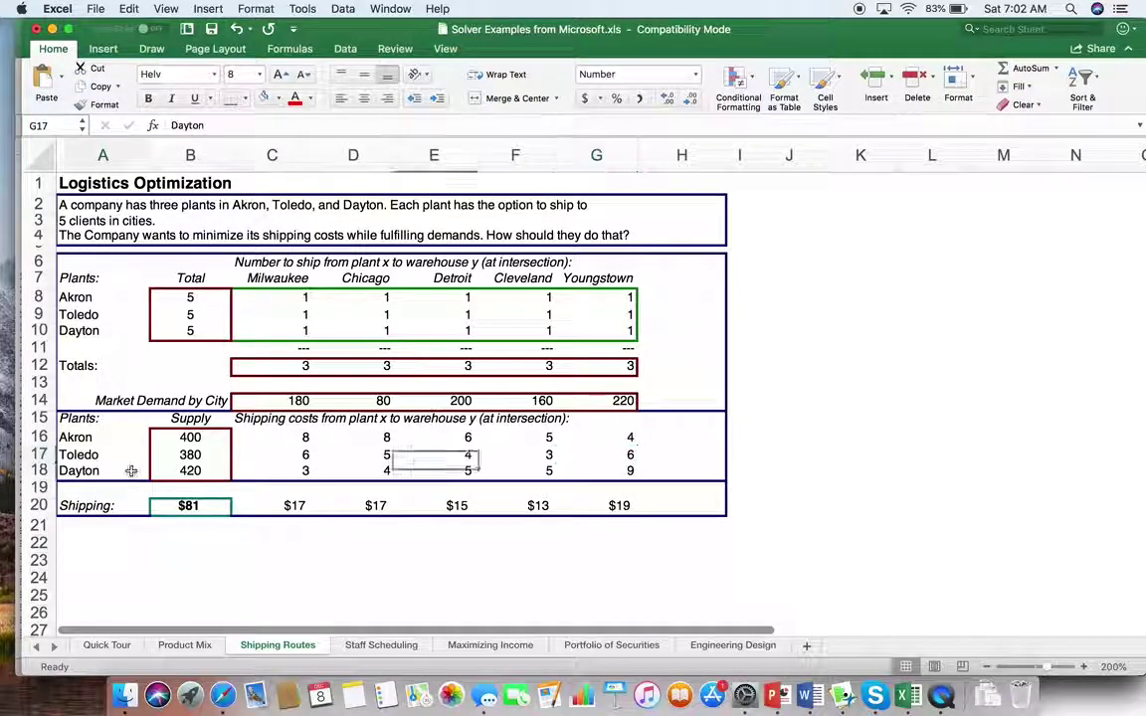
left_click(477, 467)
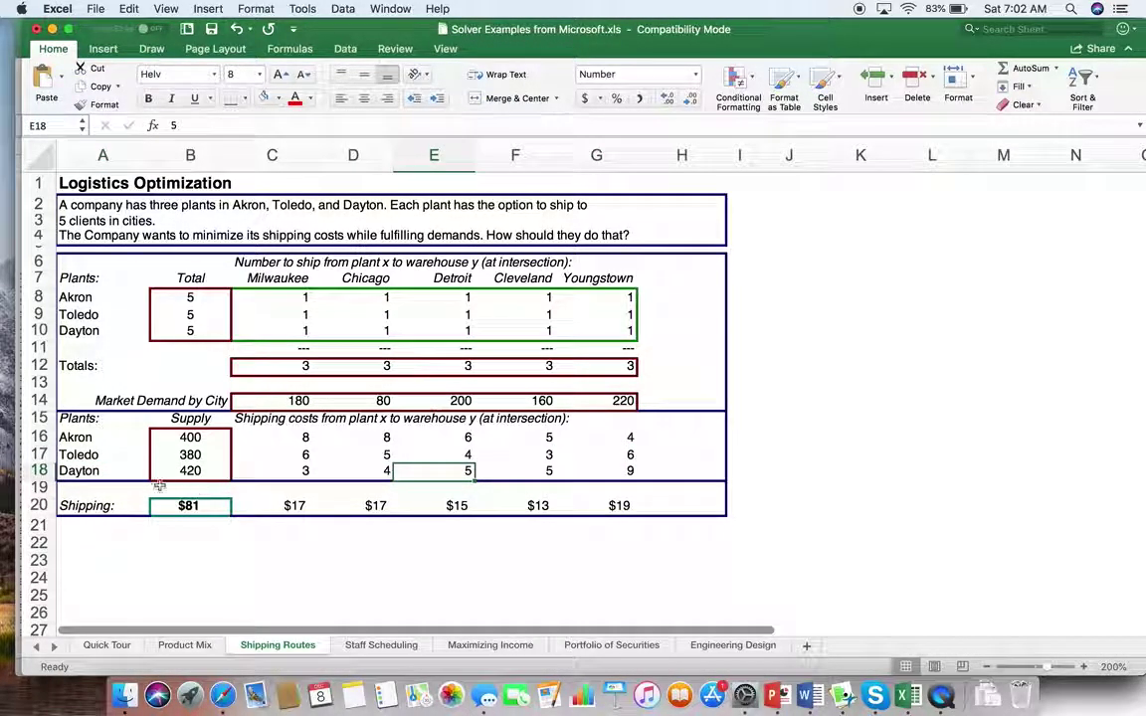
left_click(532, 474)
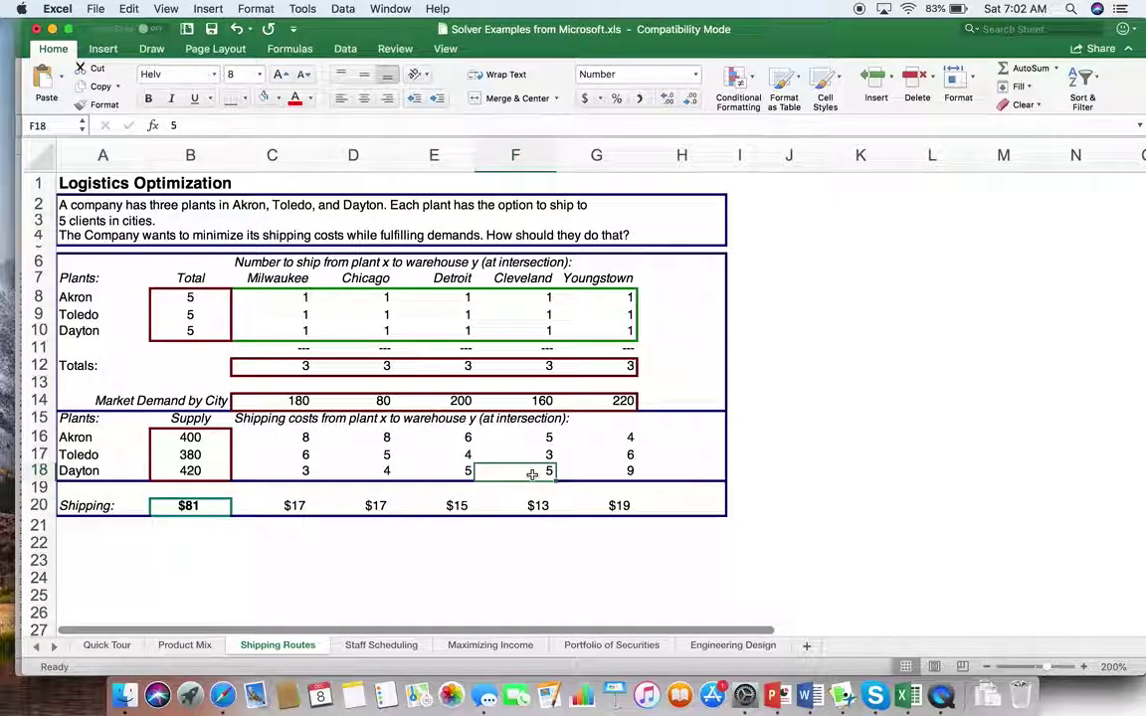
left_click(619, 474)
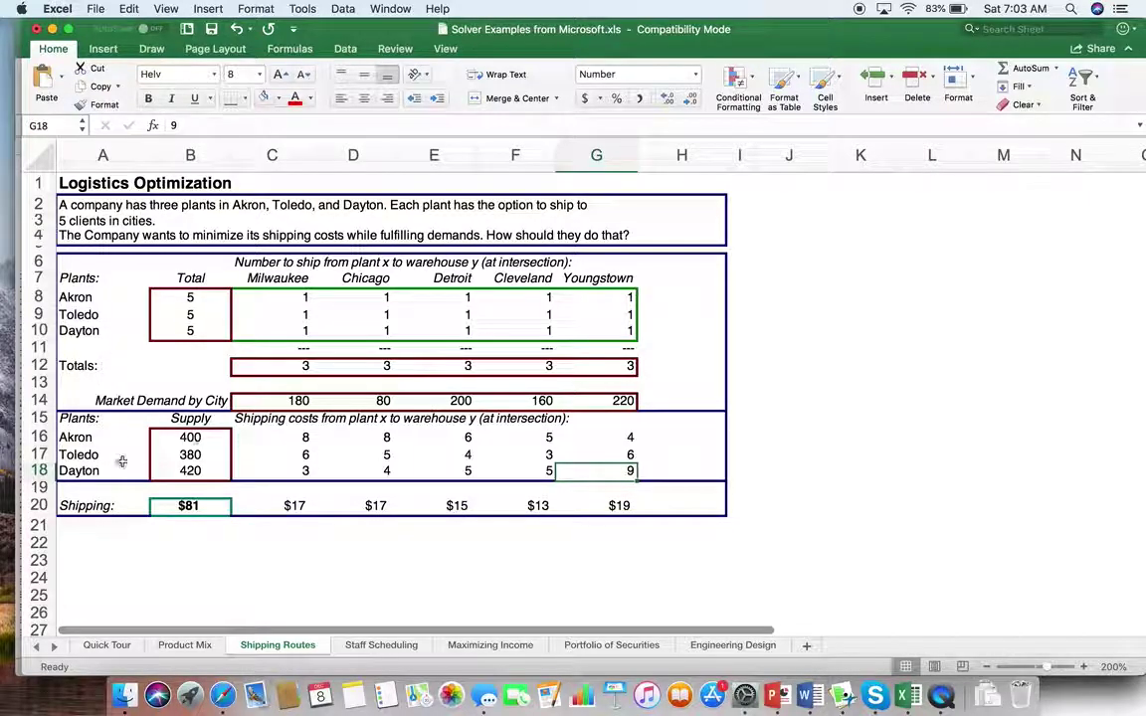
left_click(80, 455)
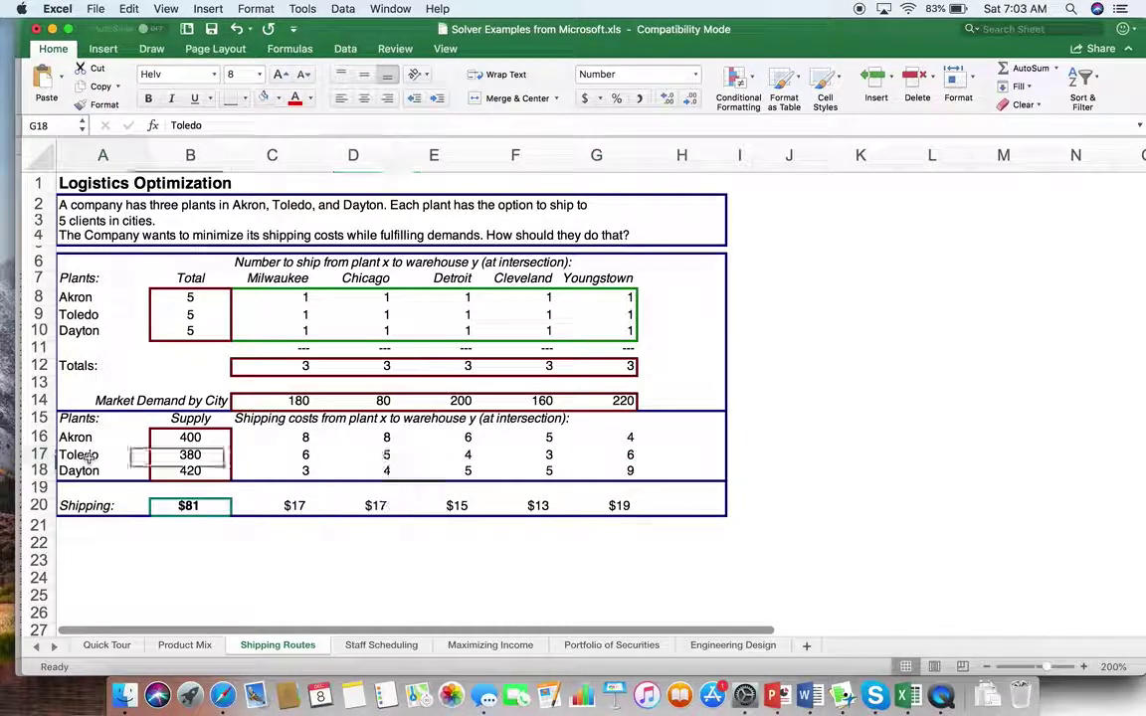
left_click(552, 452)
left_click(629, 455)
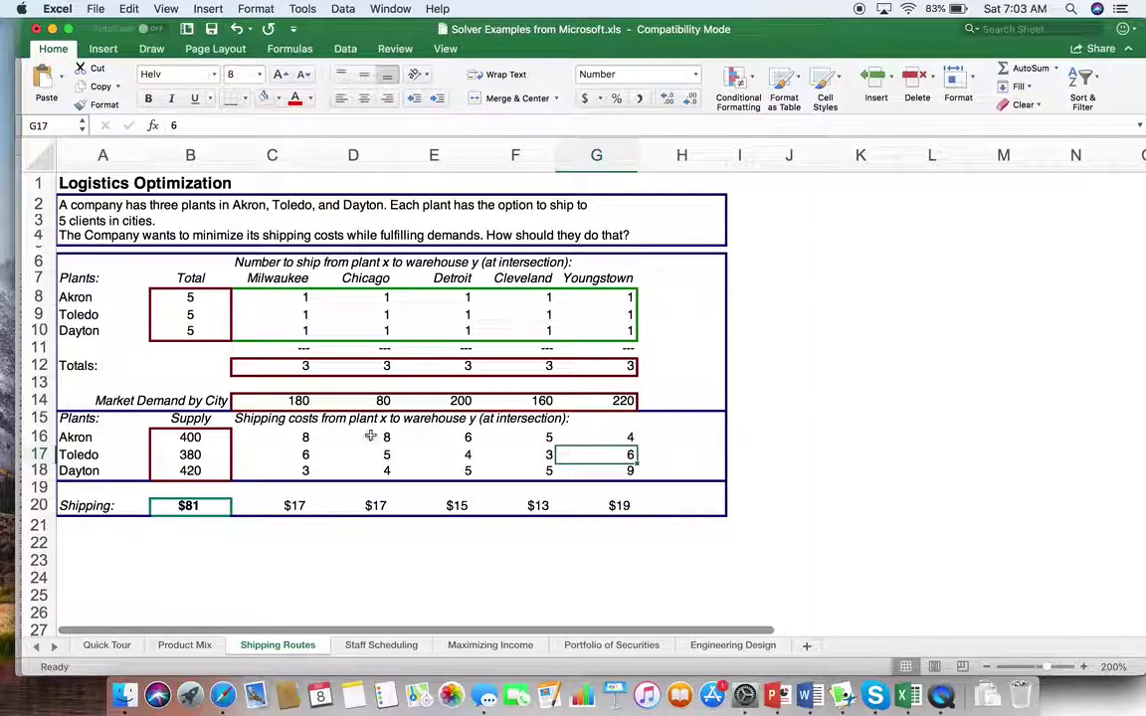
Shade the shipping cost cells C16:G18 with a light orange fill
left_click_drag(259, 439, 583, 473)
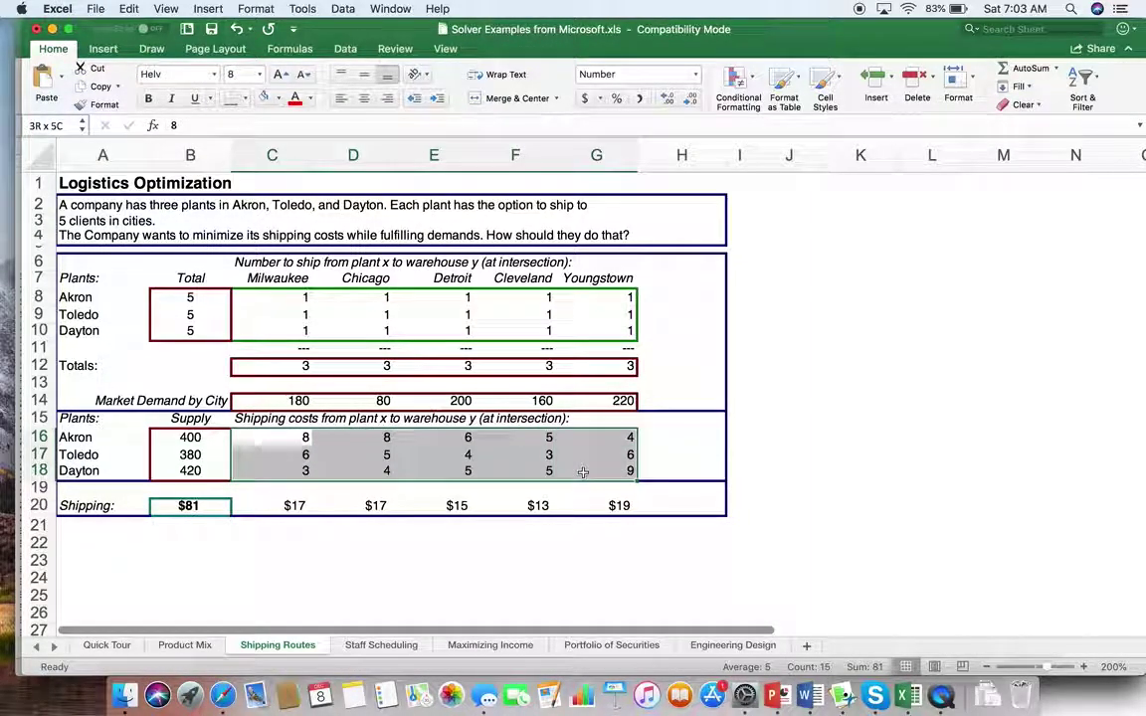
left_click(279, 100)
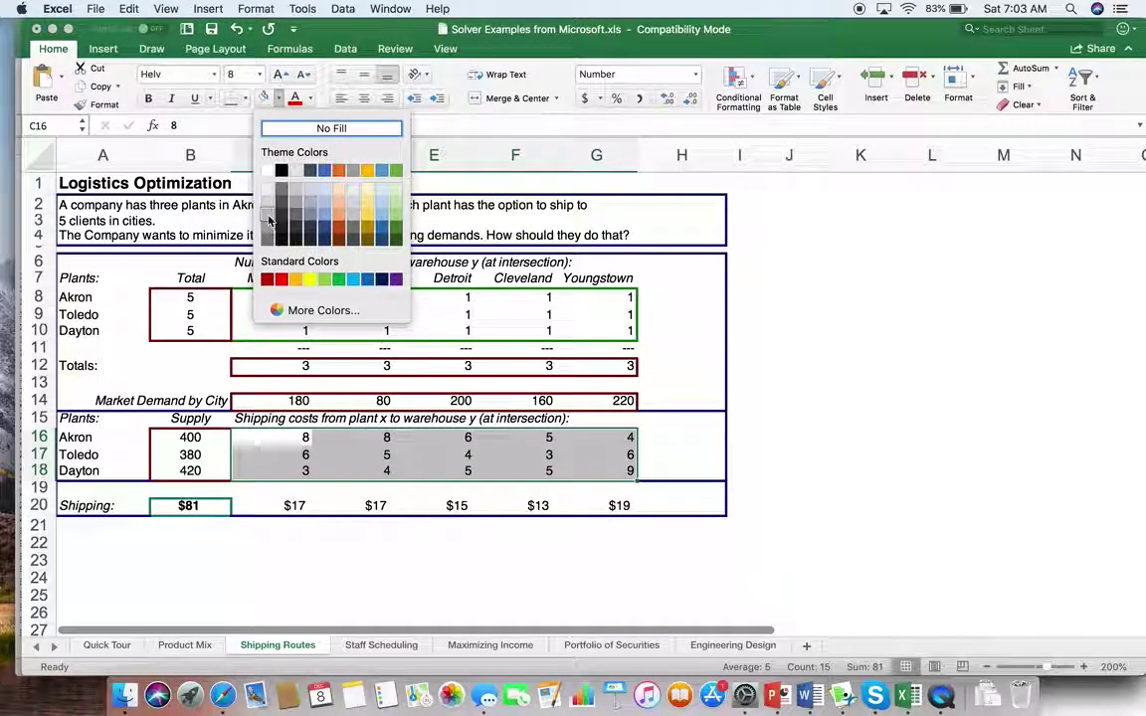
left_click(338, 189)
left_click(676, 482)
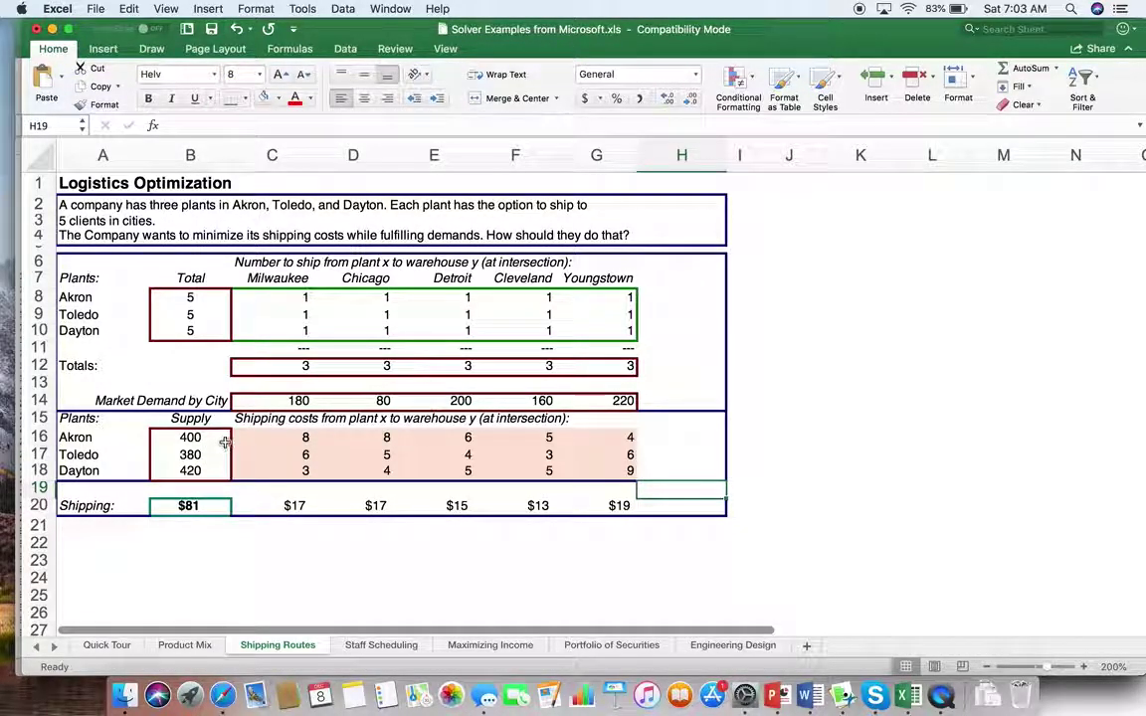
Shade the plant supply cells B16:B18 with a light gray fill
left_click(157, 440)
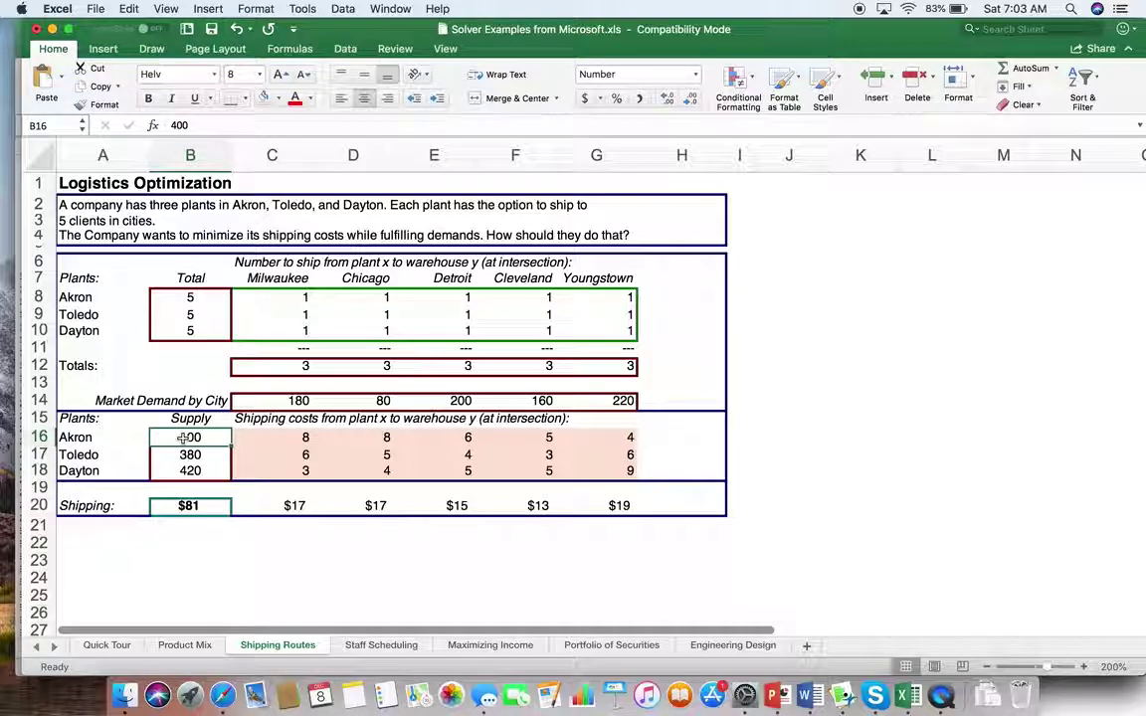
left_click(85, 438)
left_click(186, 439)
left_click(194, 455)
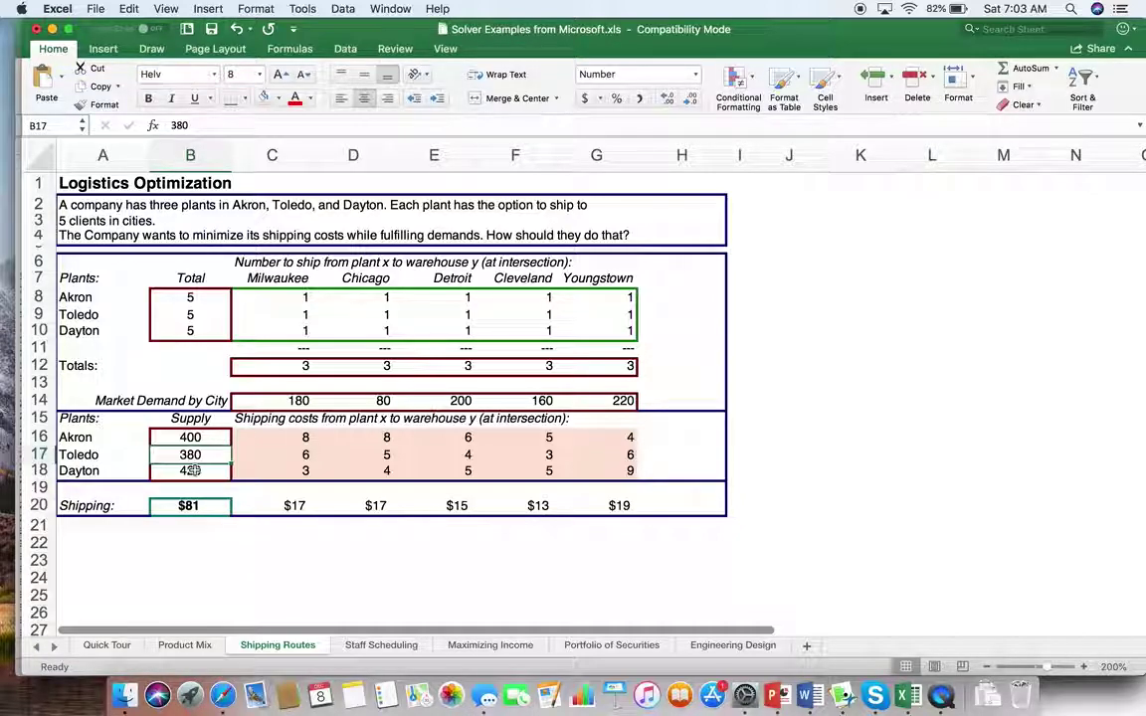
left_click(192, 470)
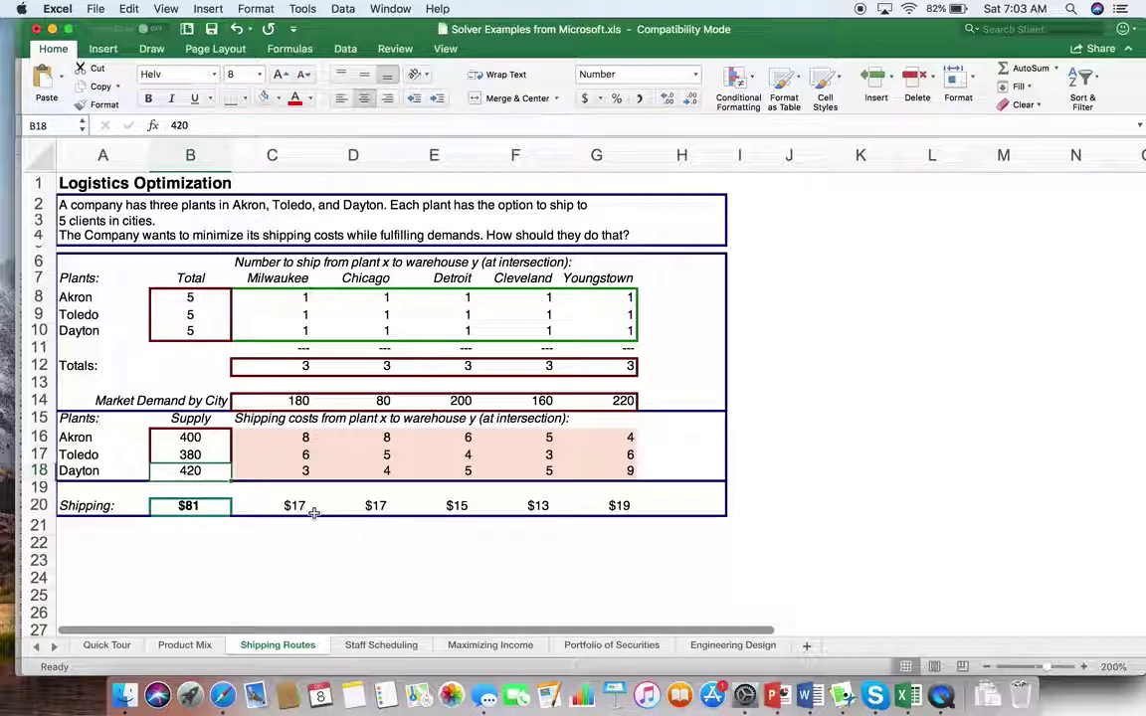
left_click_drag(202, 438, 202, 470)
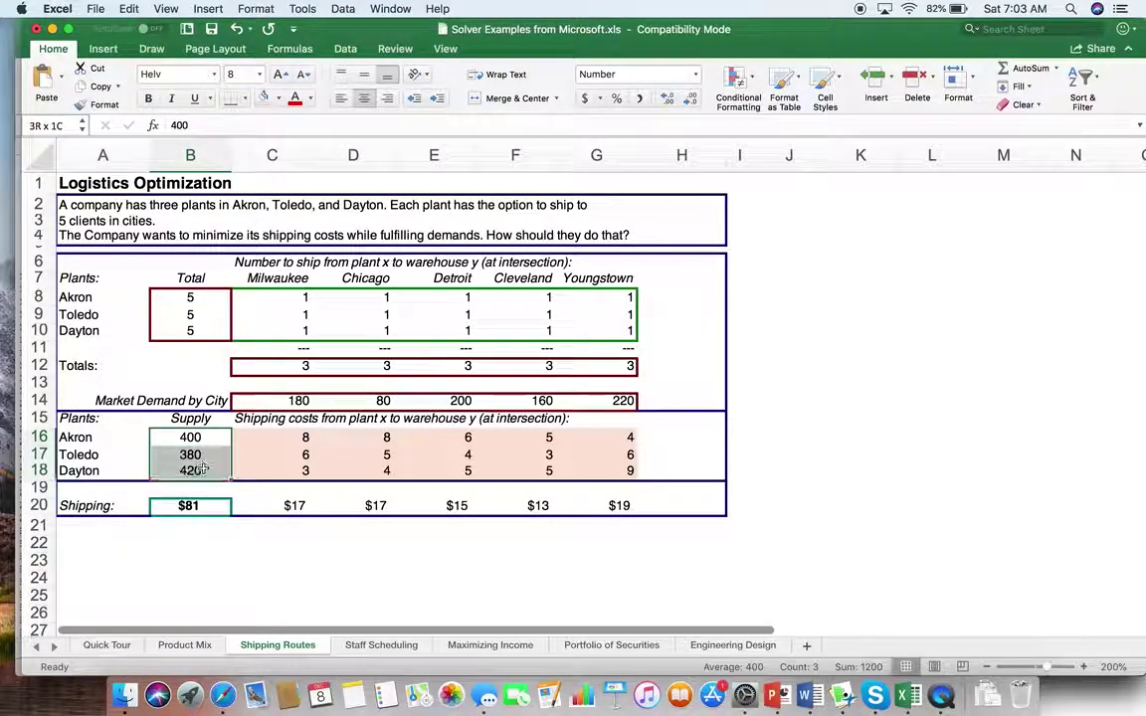
left_click(278, 98)
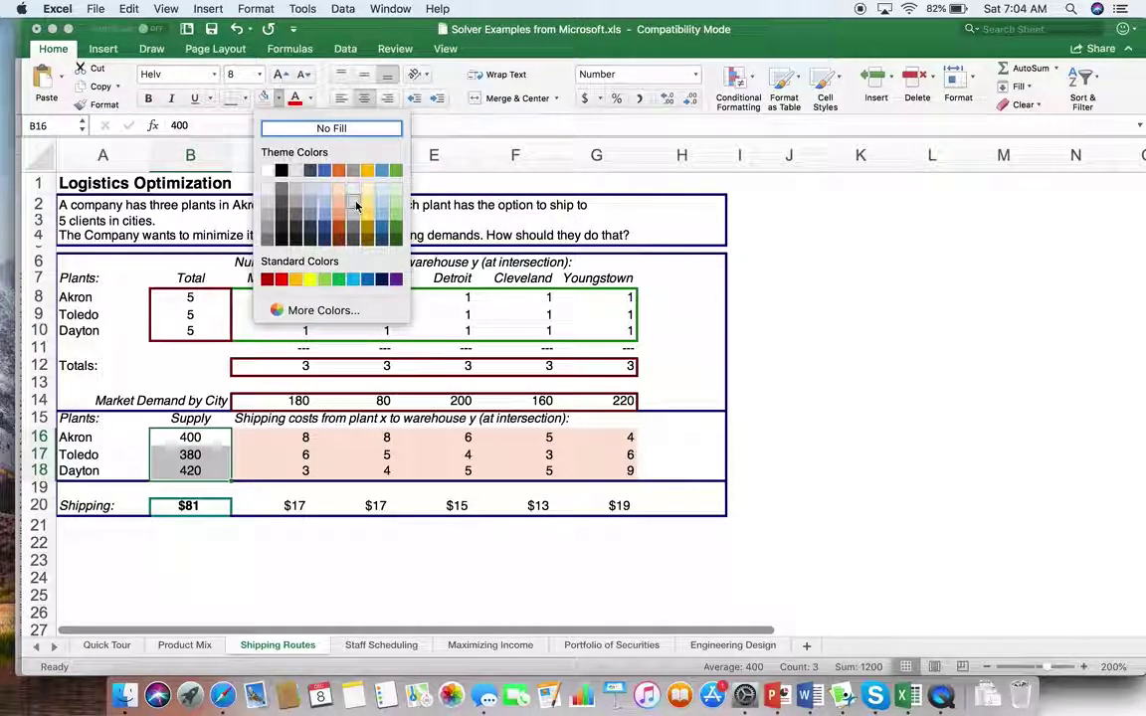
left_click(357, 205)
left_click(324, 436)
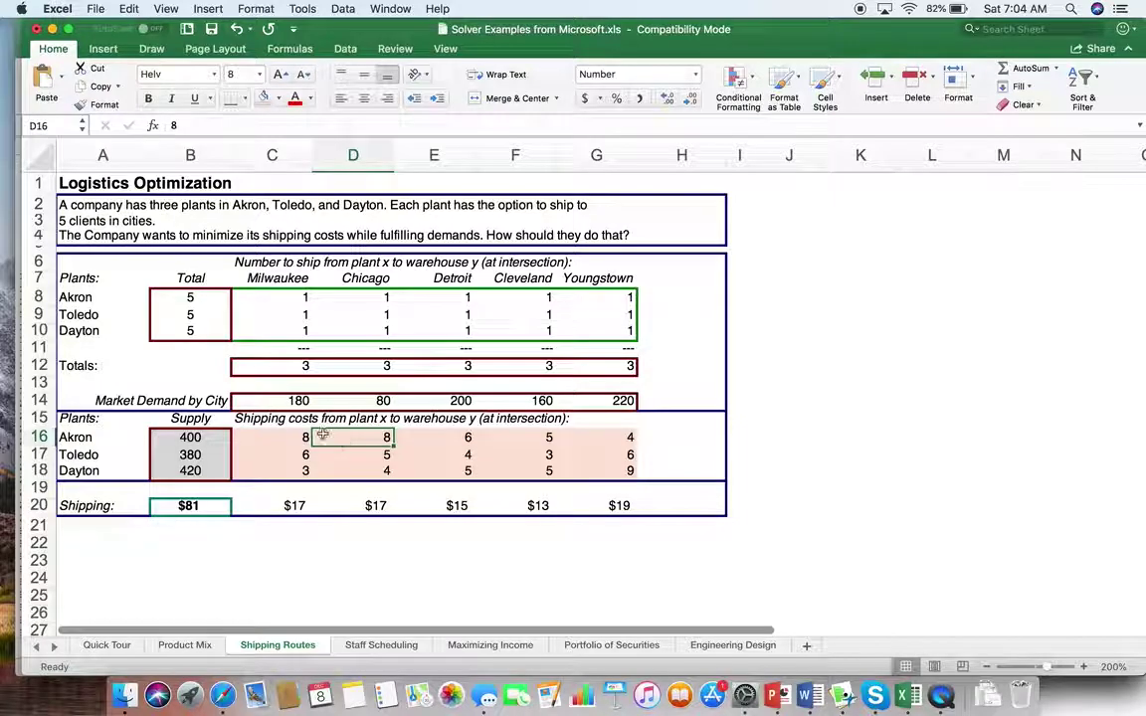
Review the plant supplies in B16:B18 and Akron's unit shipping costs to Milwaukee and Chicago
left_click_drag(214, 436, 211, 471)
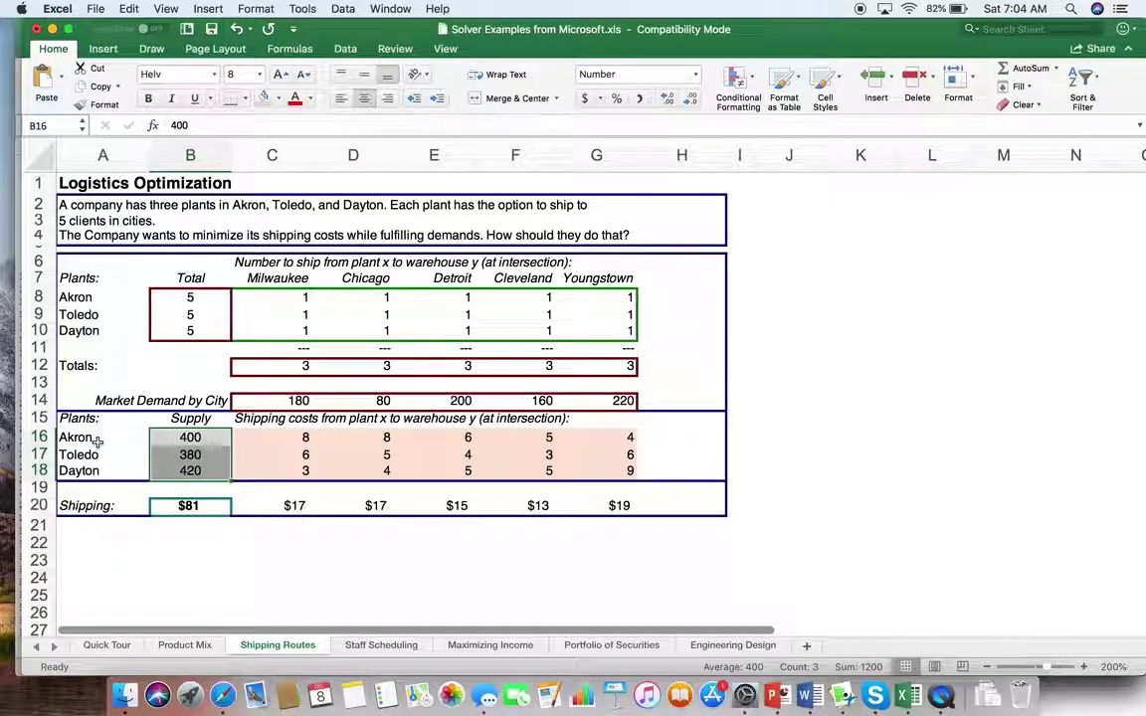
left_click(217, 441)
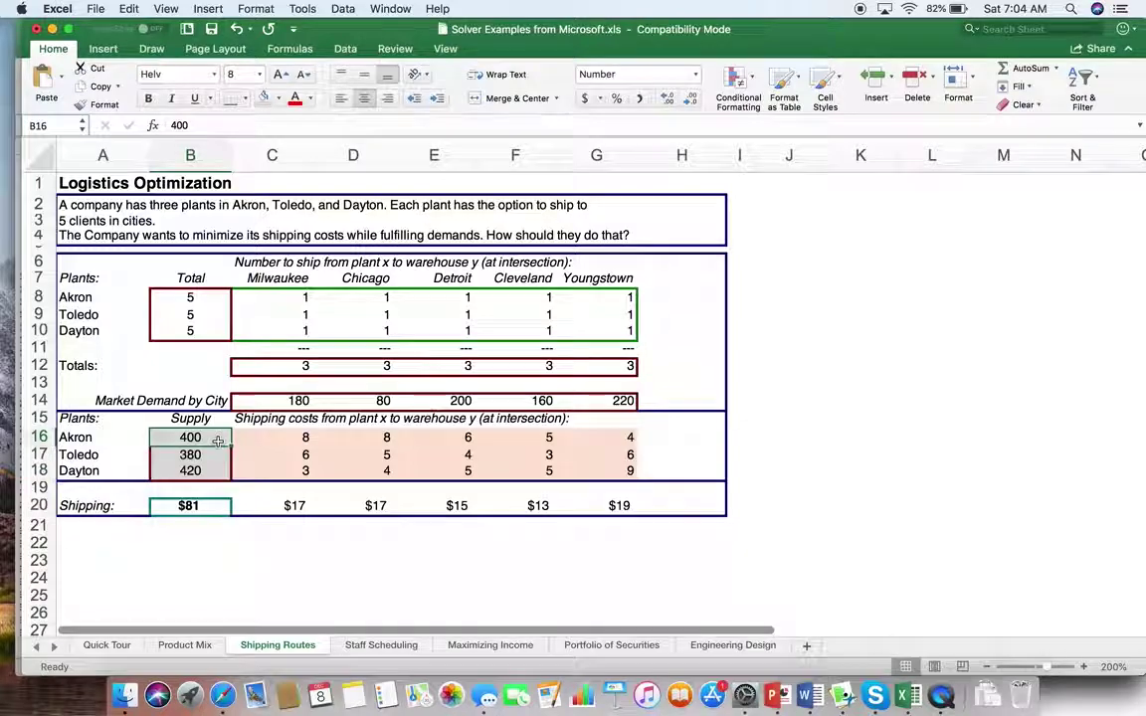
left_click(283, 438)
left_click(353, 439)
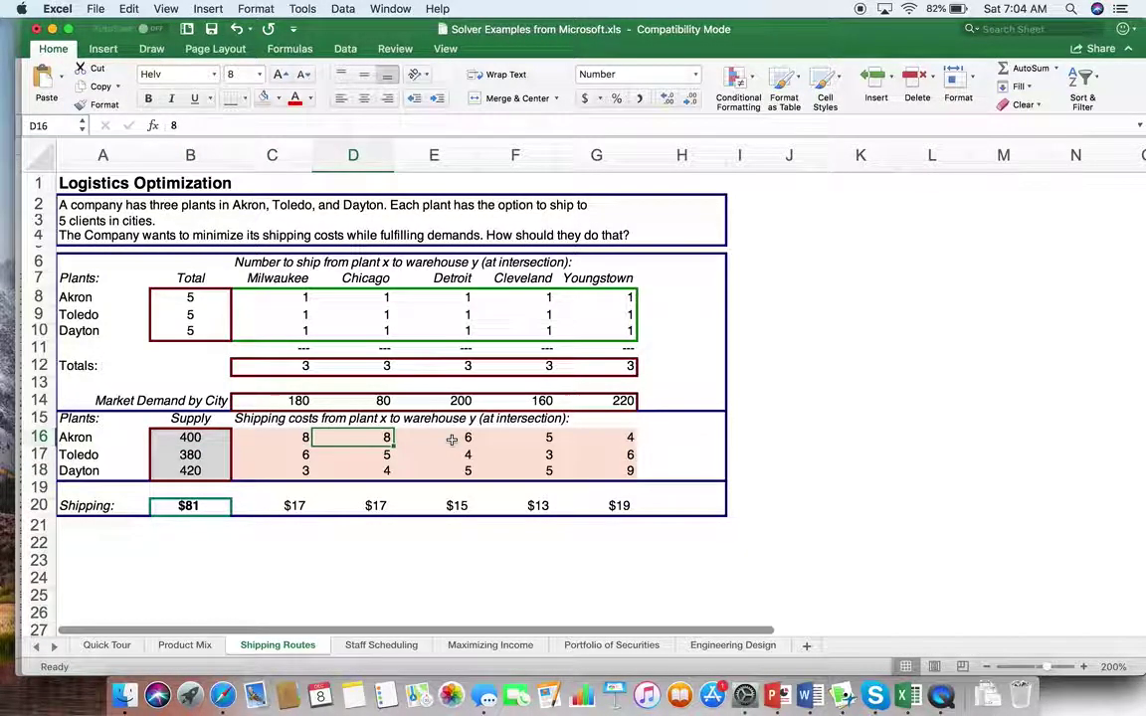
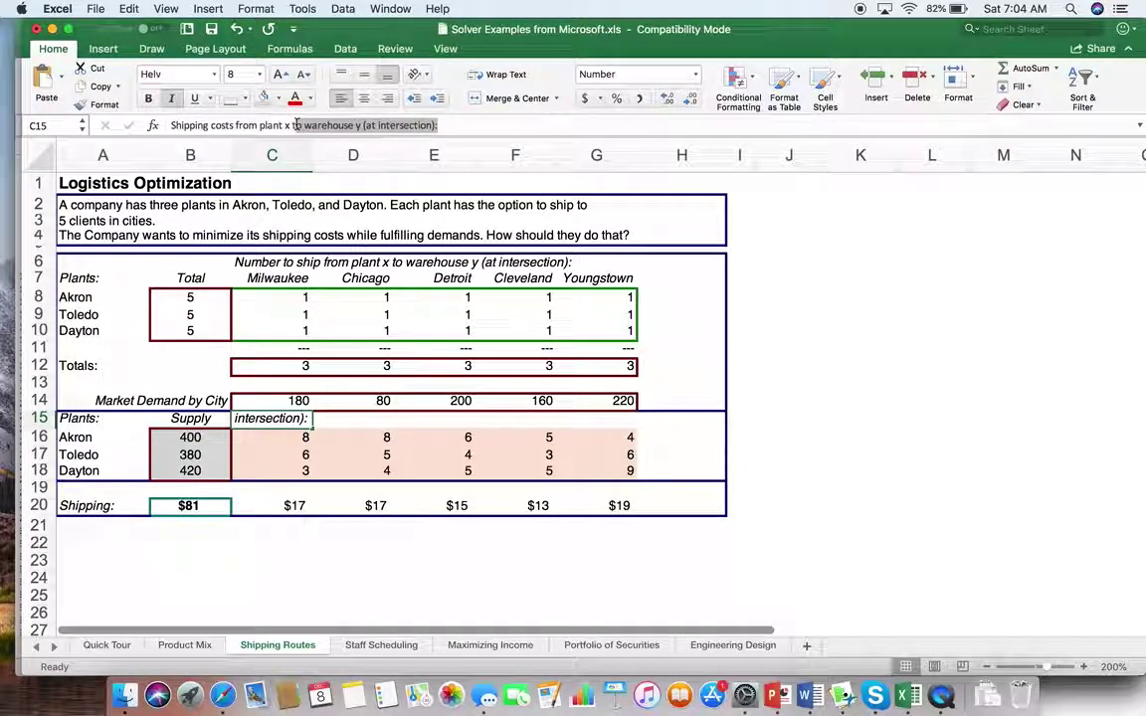
Shorten the shipping cost heading in C15 to "Shipping costs from plant x to city"
type("citiy")
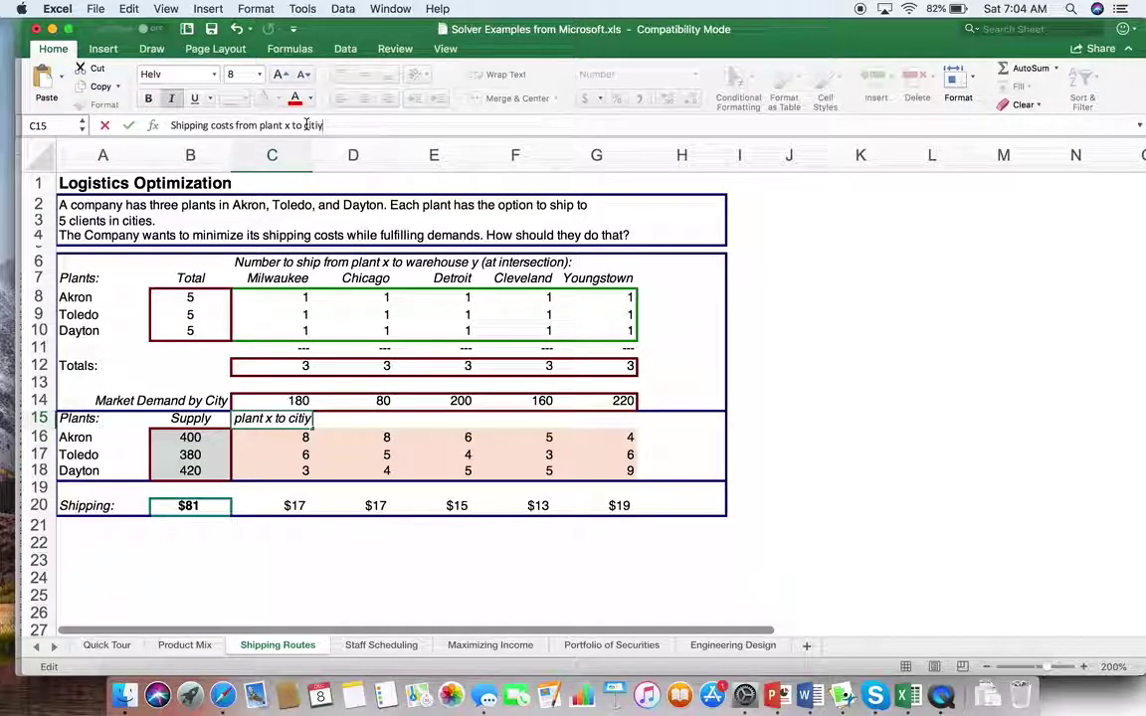
key("BackSpace")
key("BackSpace")
type("y")
key("Return")
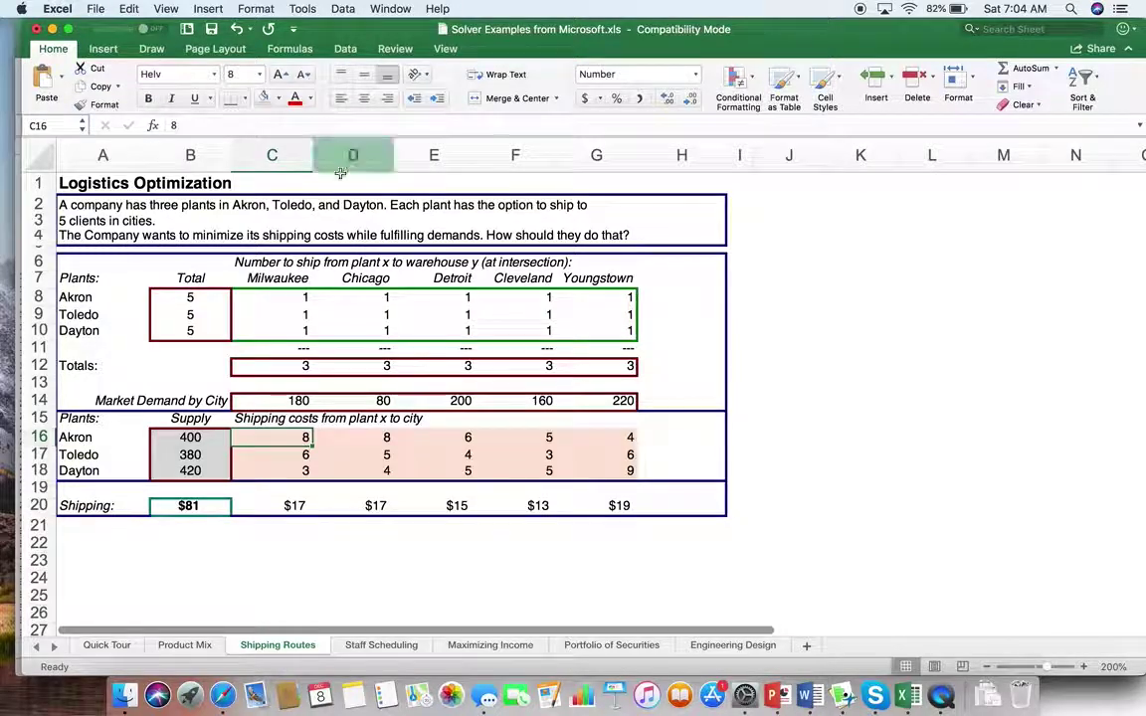
Change the heading in C6 to "Number to ship from plant to city"
left_click(274, 263)
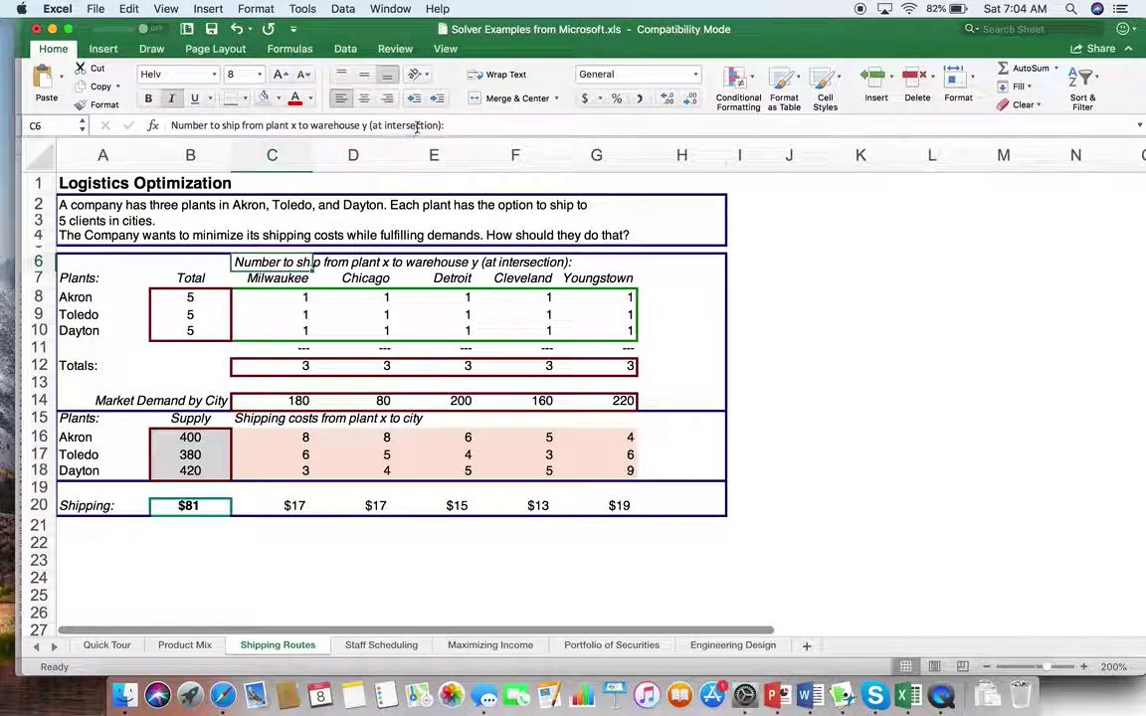
left_click_drag(448, 126, 326, 126)
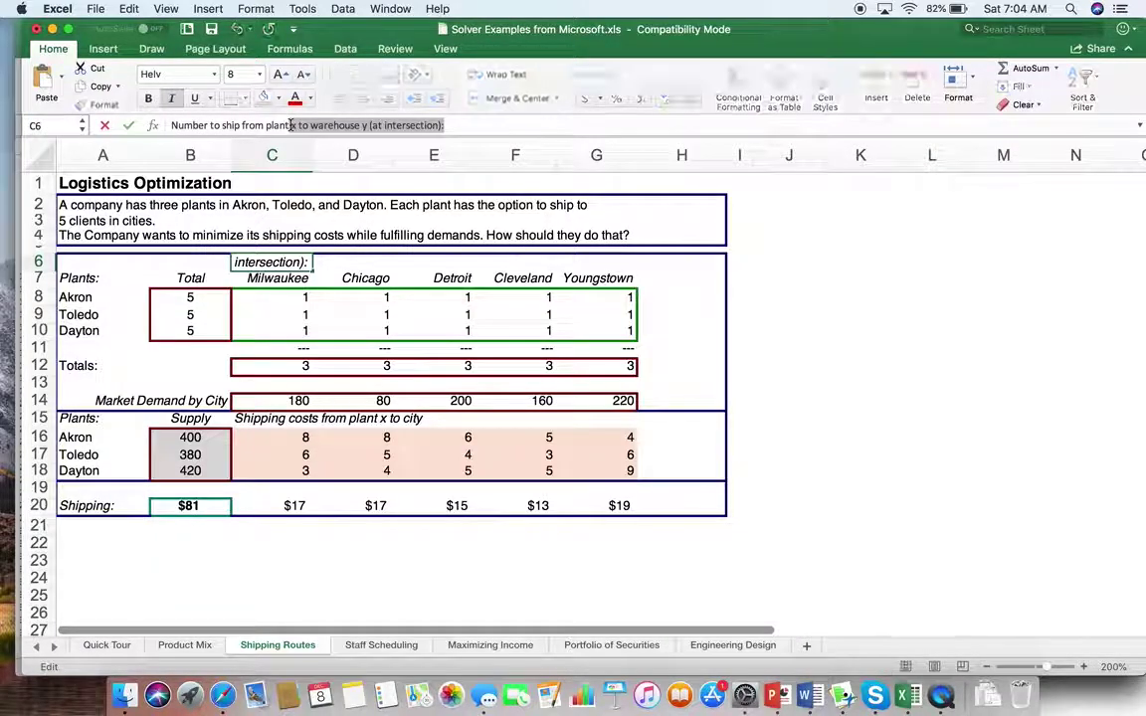
type("to ship from plantto")
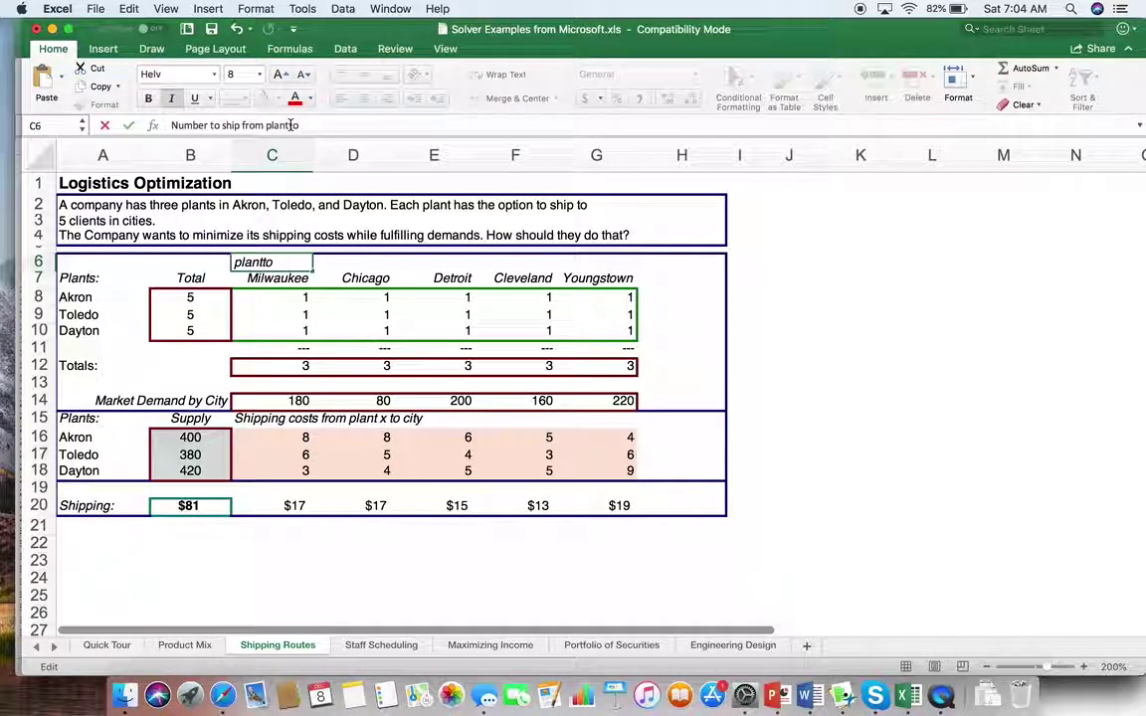
key("Return")
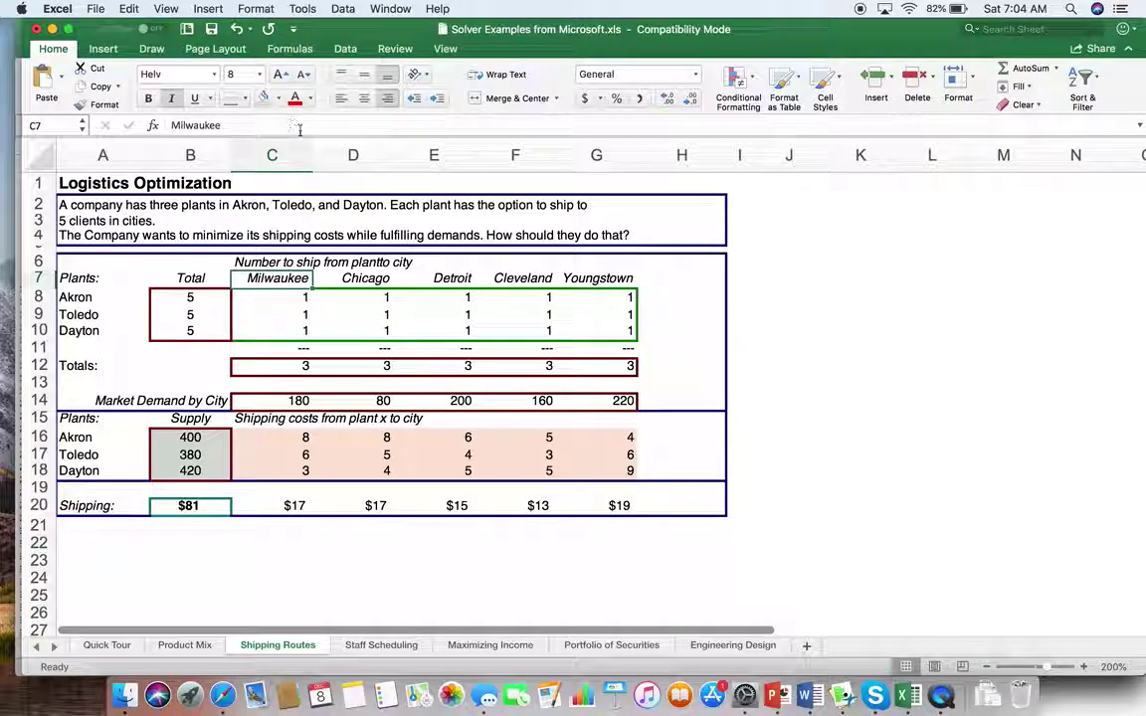
left_click(256, 260)
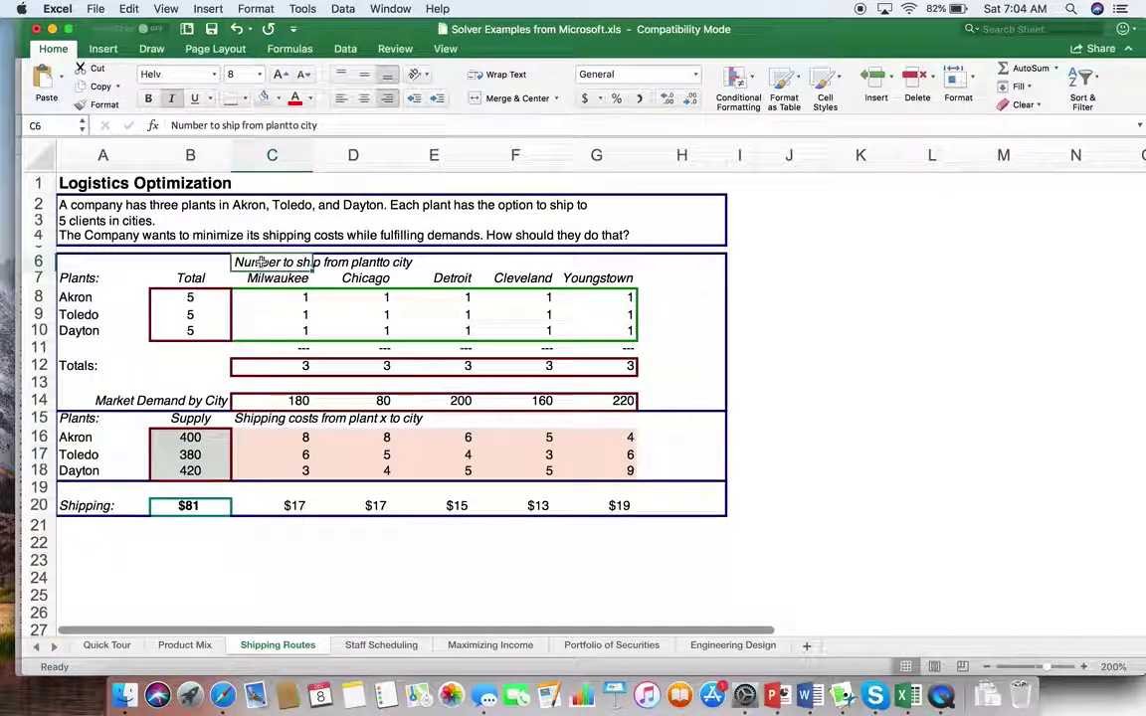
left_click(288, 126)
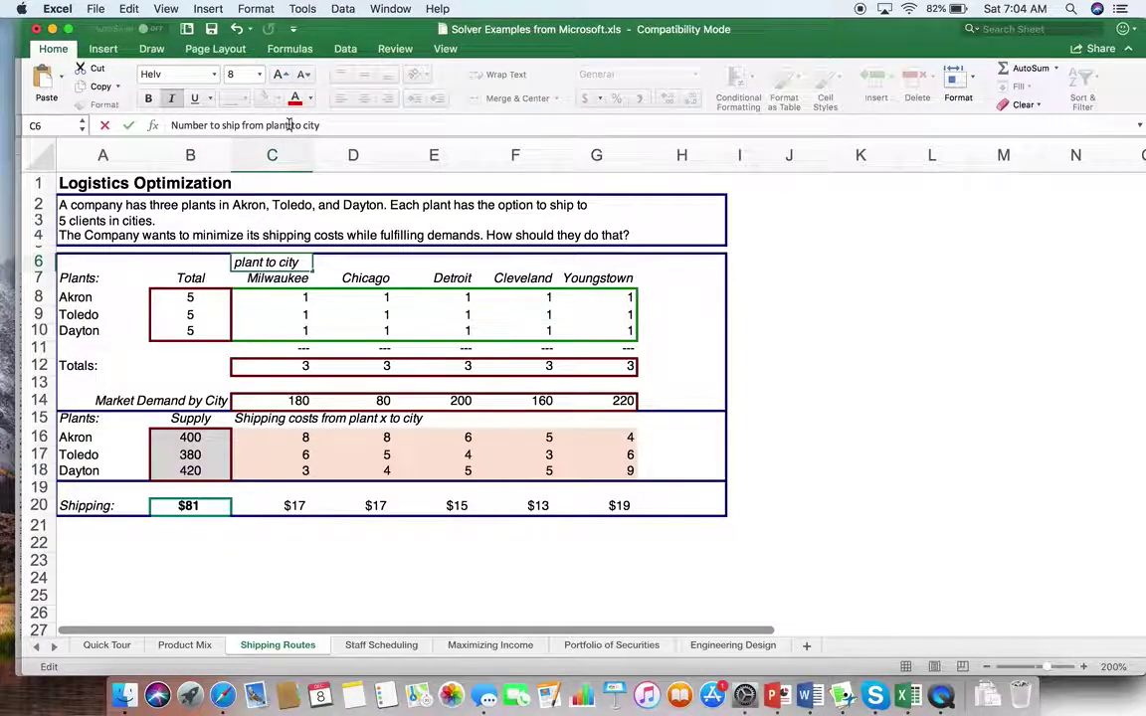
key("Return")
left_click(333, 547)
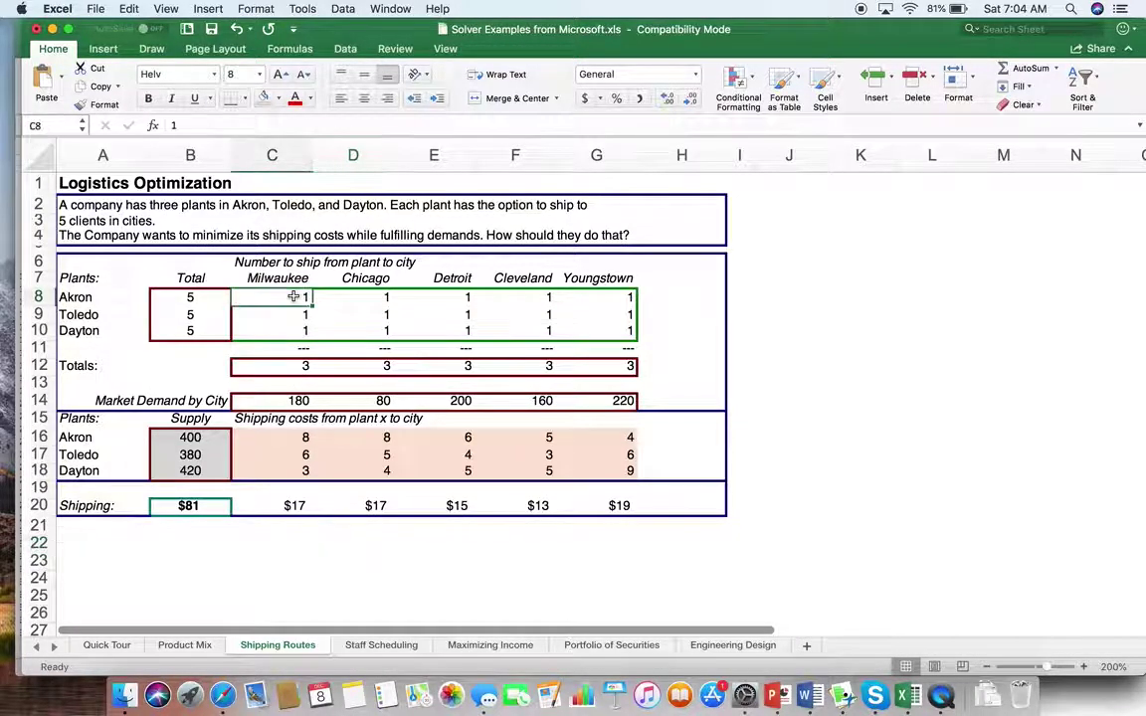
Shade the shipment quantity cells C8:G10 with a gray fill
left_click_drag(294, 296, 578, 334)
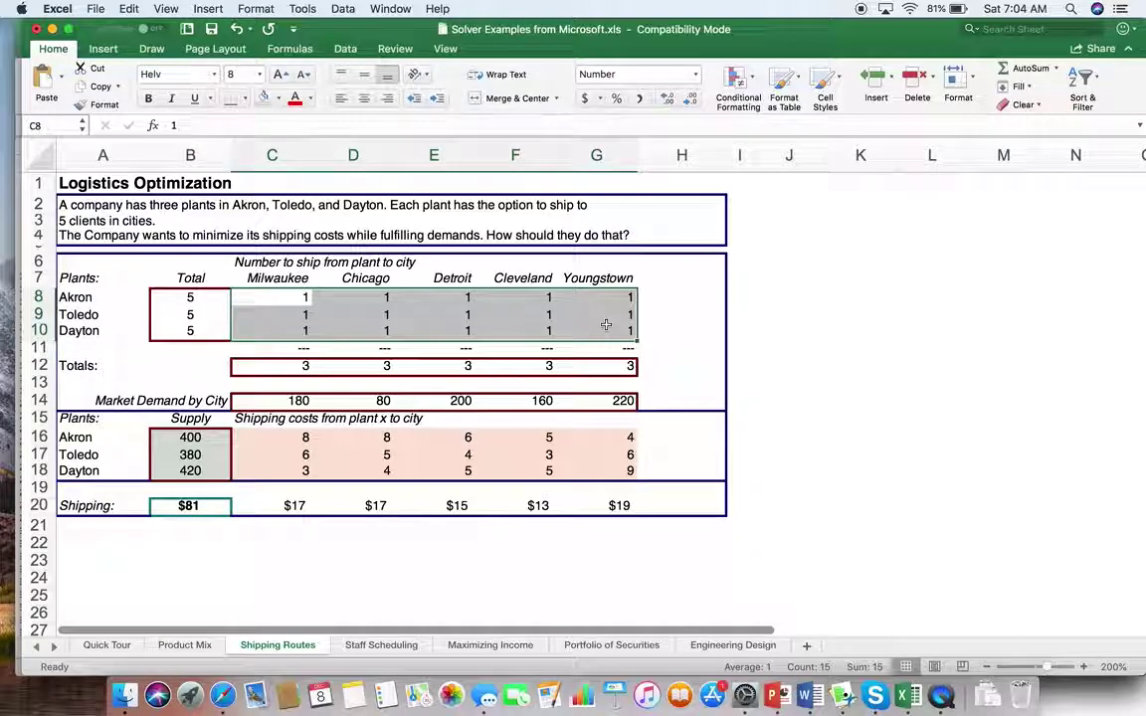
left_click(280, 101)
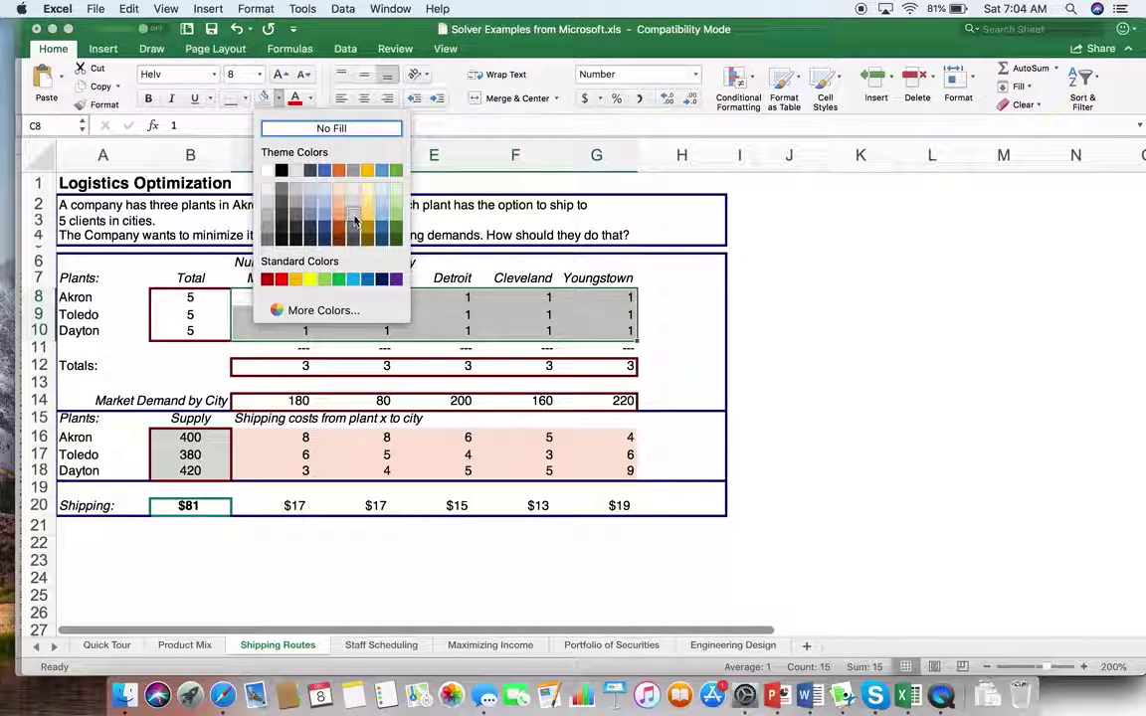
left_click(354, 221)
left_click(683, 397)
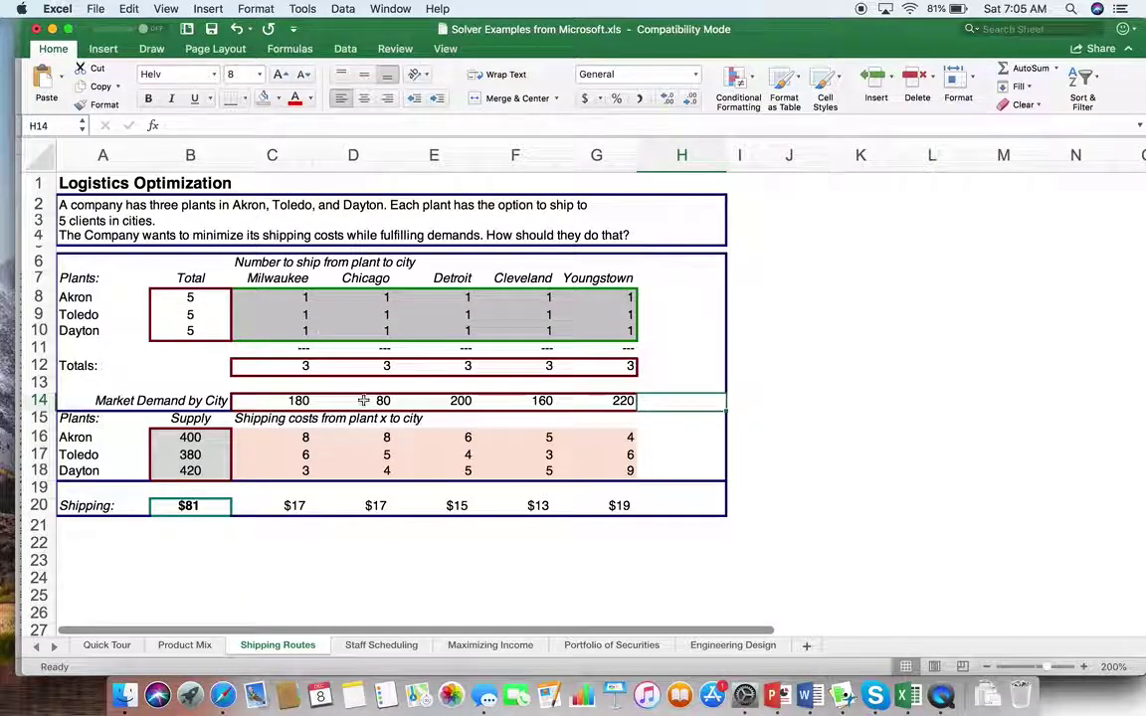
Examine Akron's Milwaukee shipment in C8, its unit cost in C16, and the Milwaukee shipping formula in C20
left_click(291, 297)
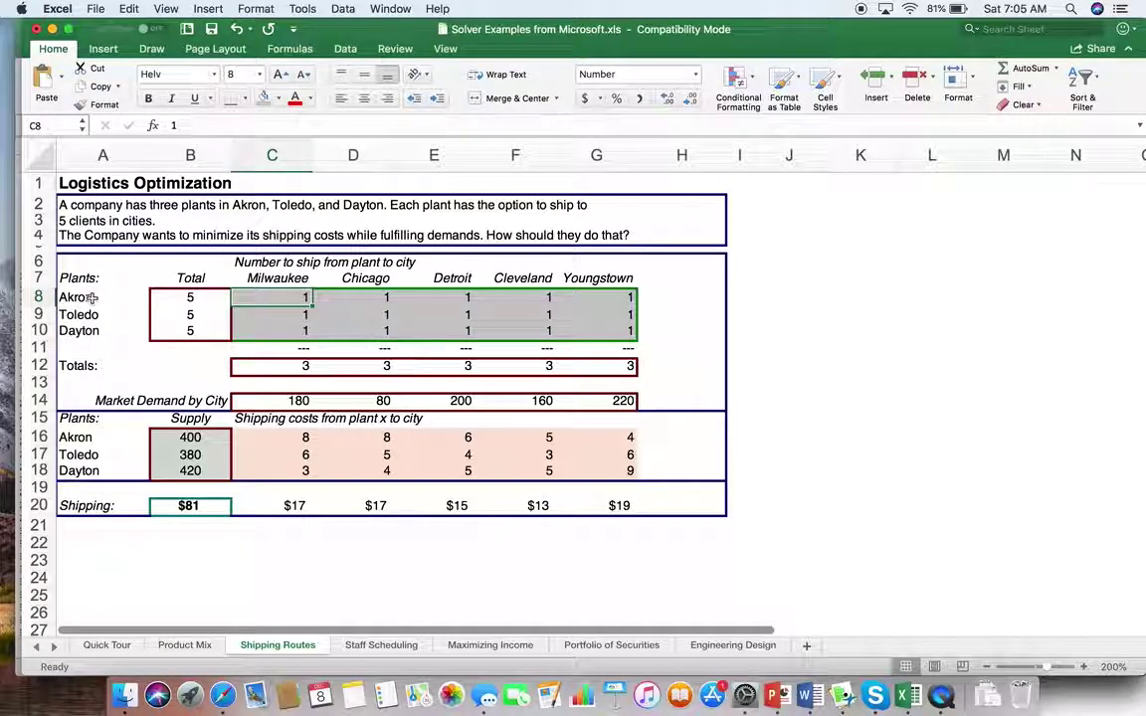
left_click(91, 297)
left_click(275, 295)
left_click(304, 437)
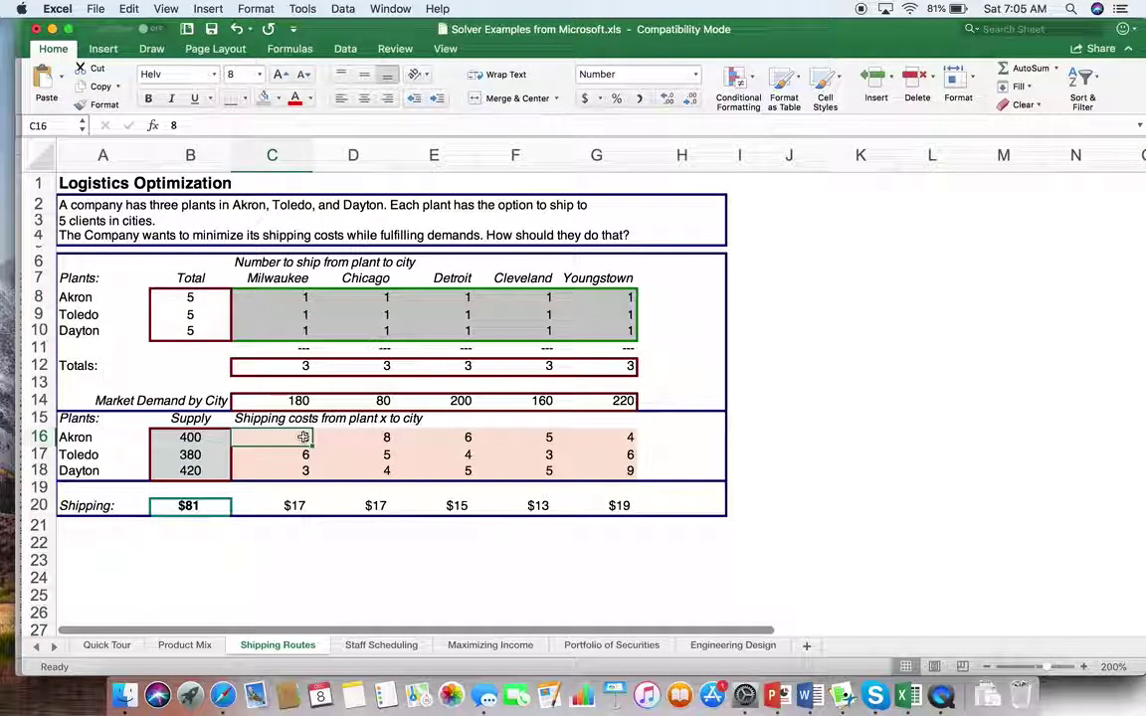
left_click(293, 506)
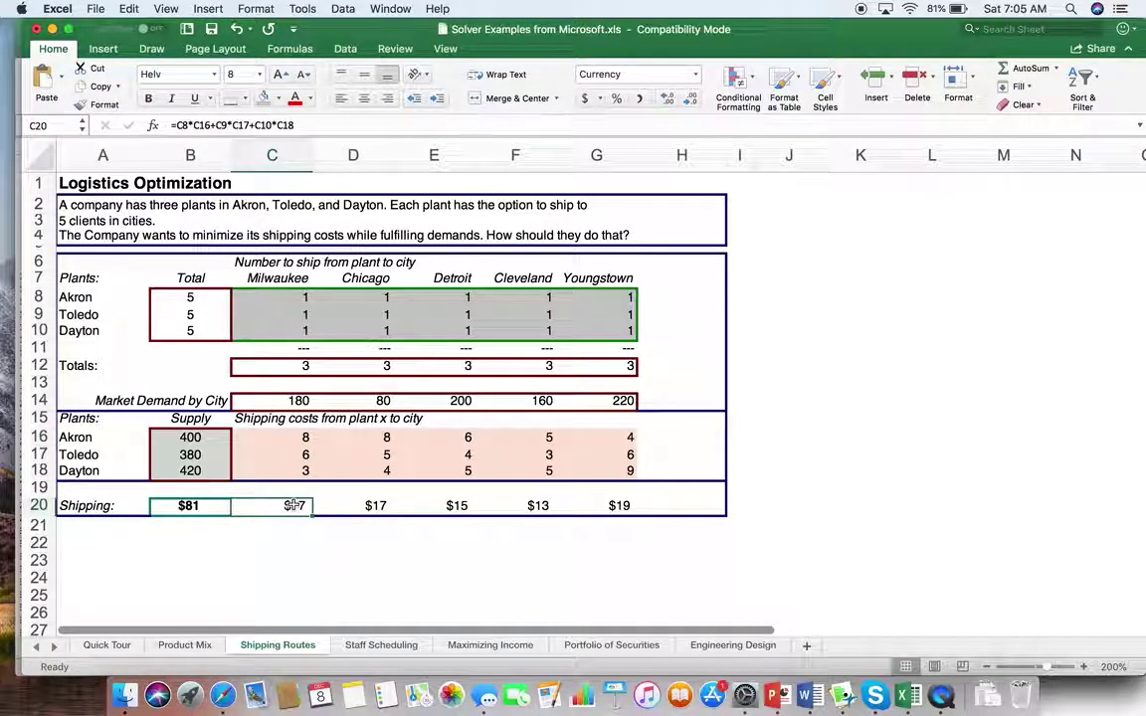
Trace each plant's Milwaukee quantity in C8:C10 to its unit cost in C16:C18 and to the shipping formula in C20
left_click(301, 297)
left_click(296, 436)
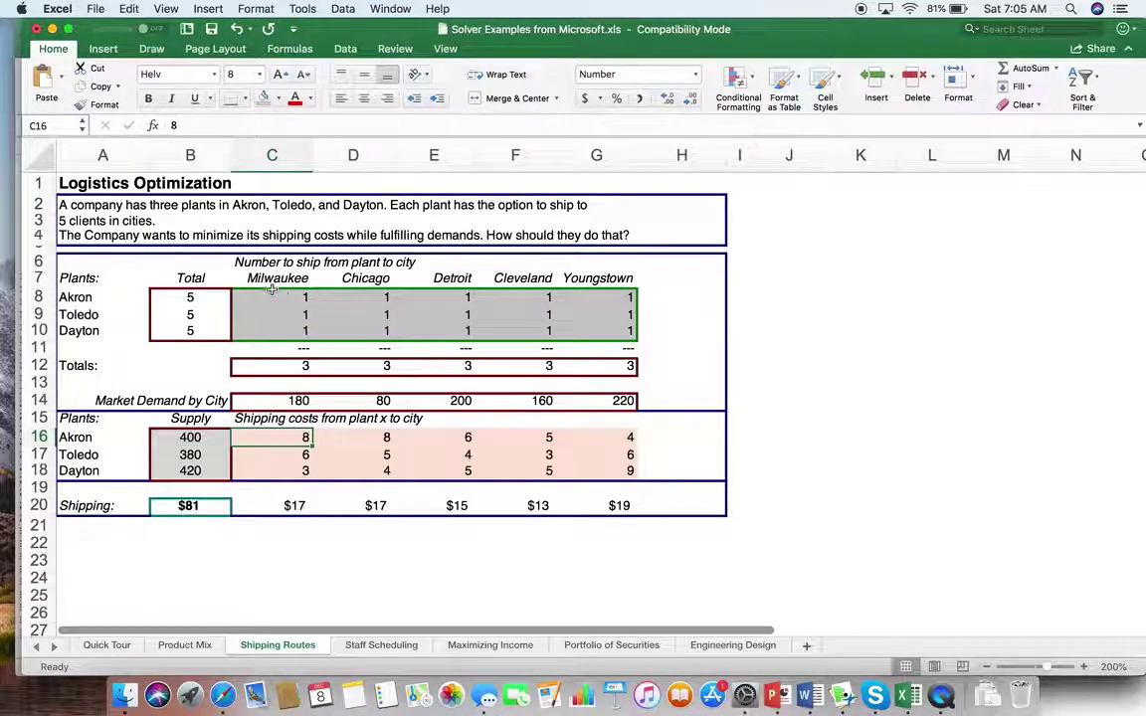
left_click(302, 297)
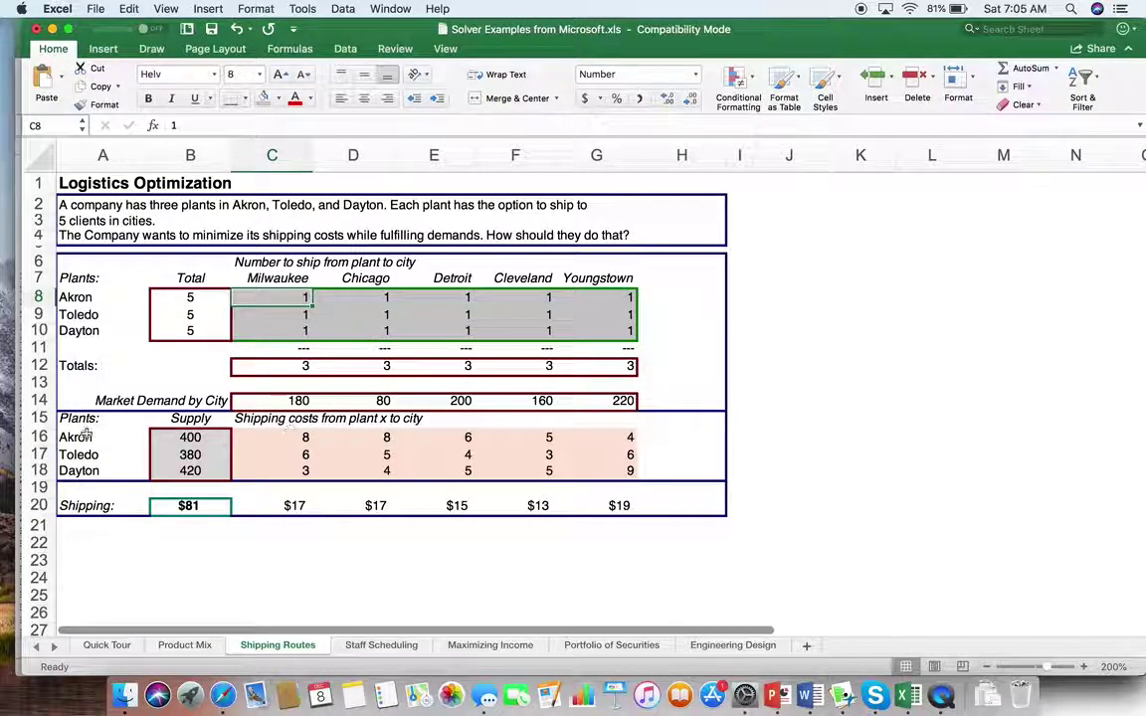
left_click(301, 438)
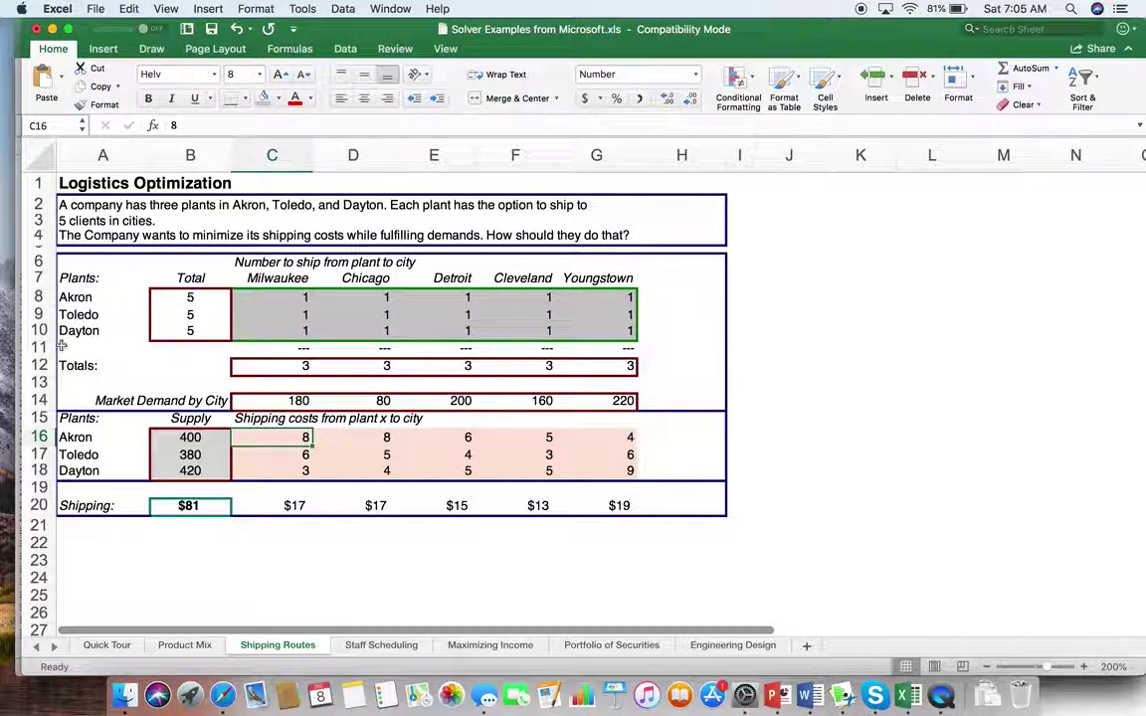
left_click(275, 315)
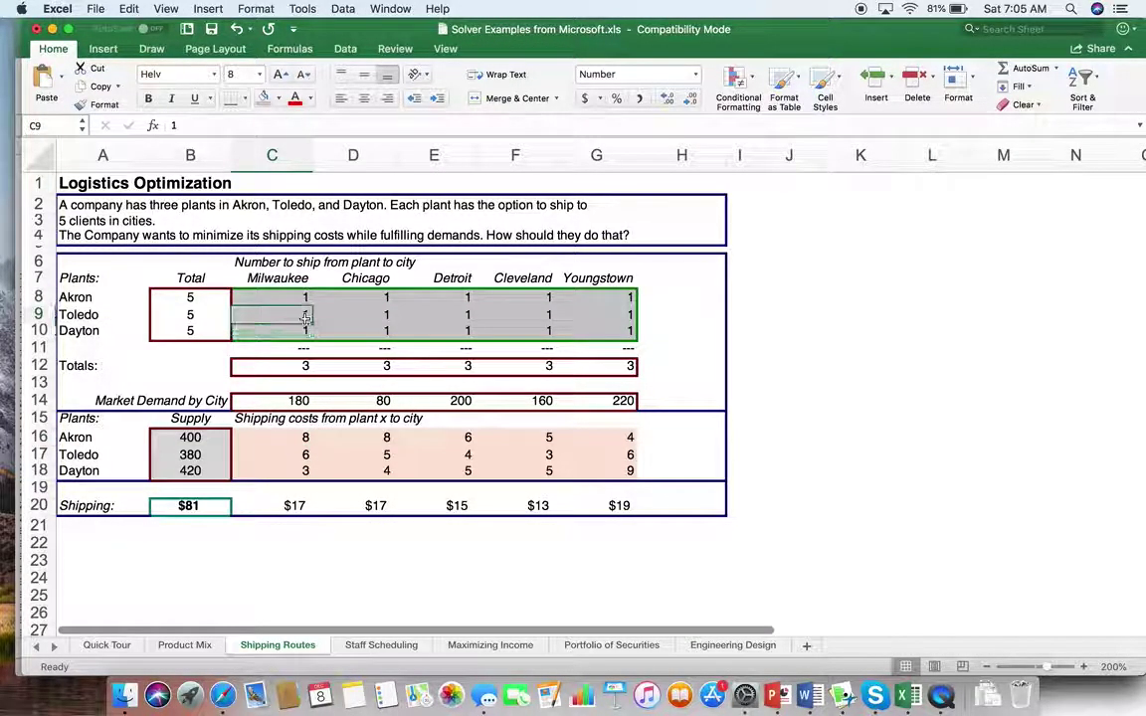
left_click(289, 458)
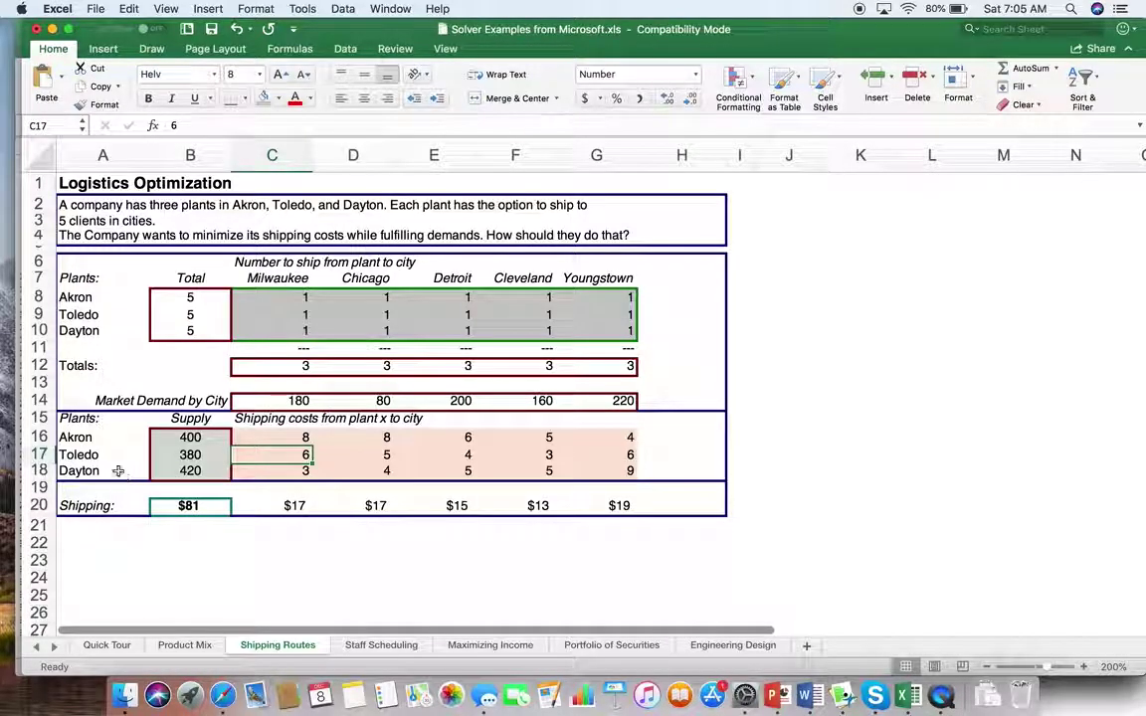
left_click(288, 332)
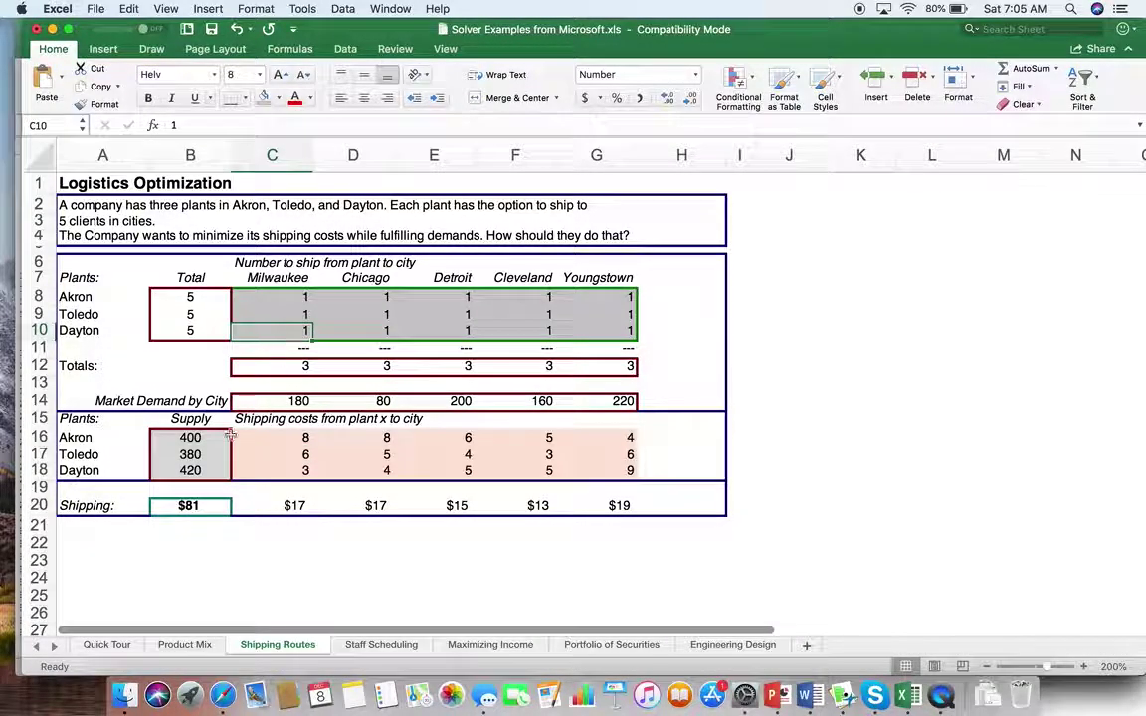
left_click(298, 470)
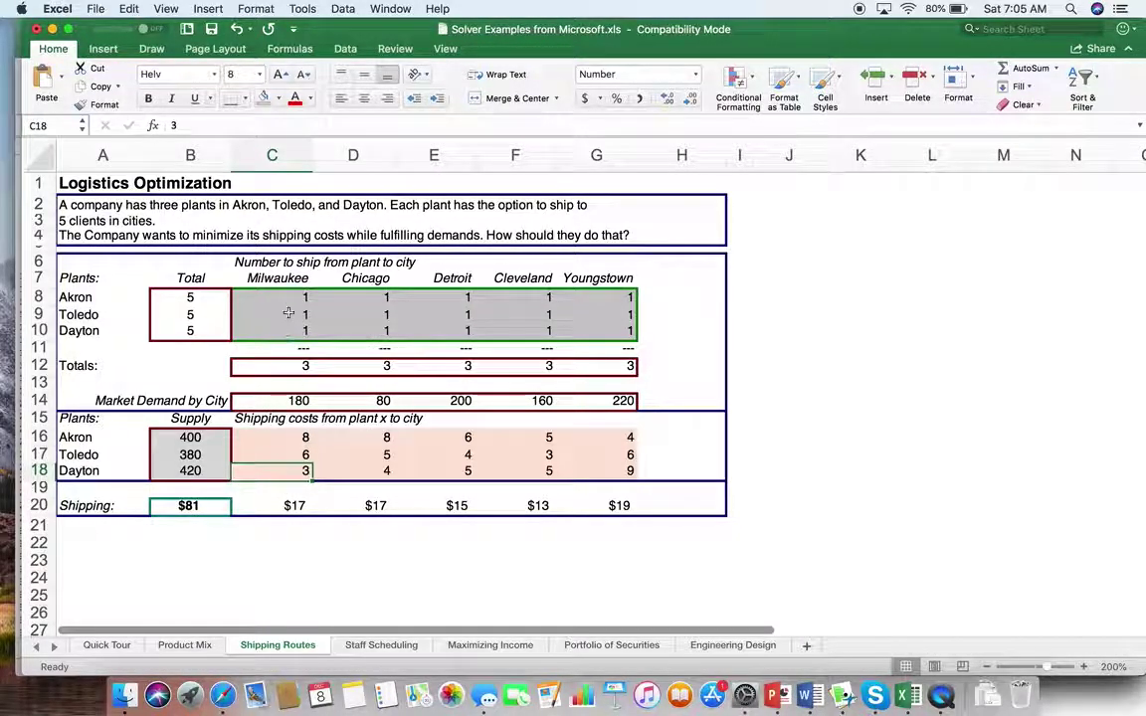
left_click(298, 506)
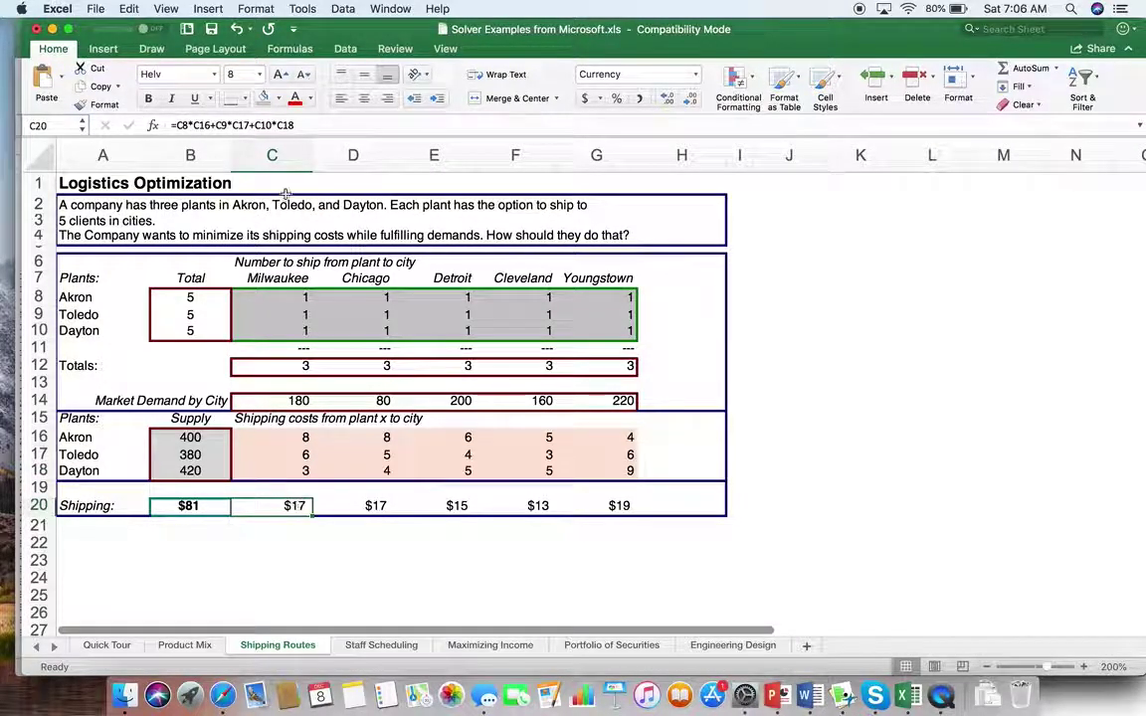
Replace the Milwaukee shipping formula in C20 with =SUMPRODUCT(C8:C10,C16:C18)
left_click_drag(312, 123, 175, 123)
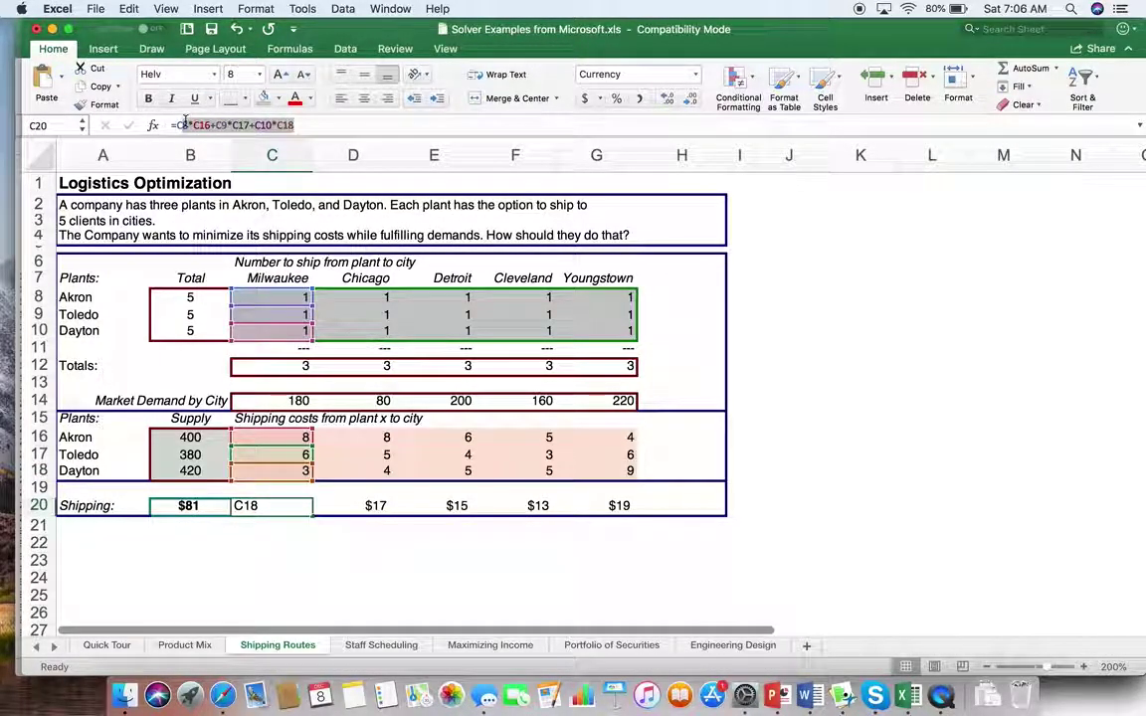
type("sum")
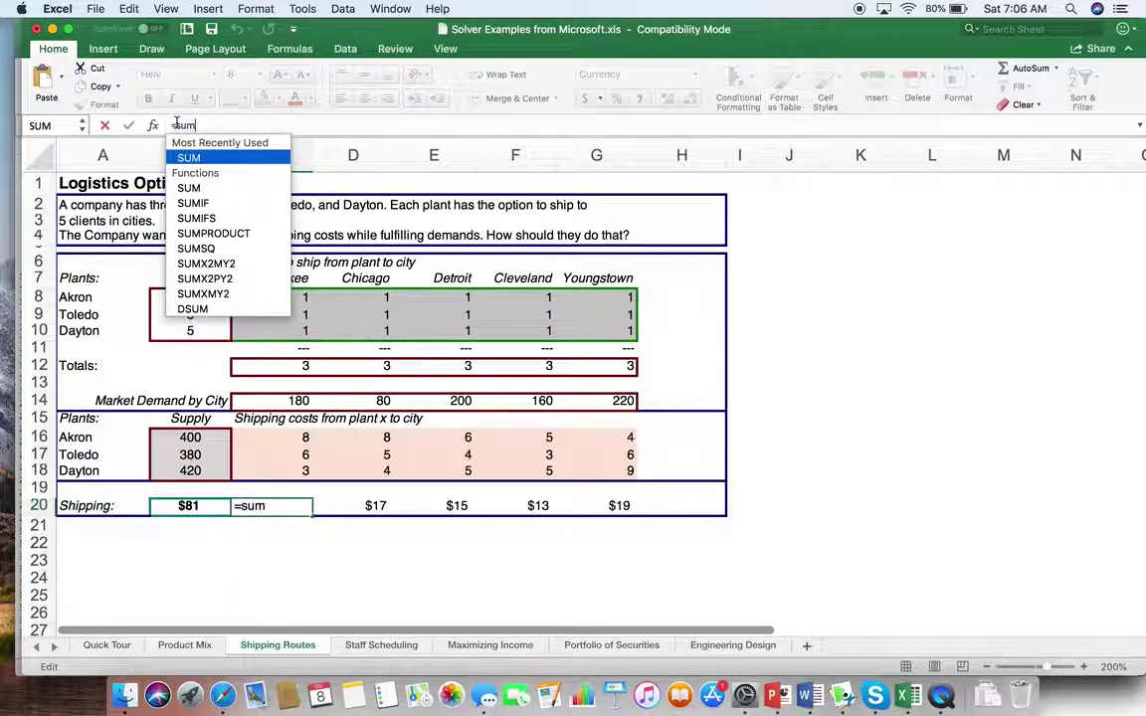
type("product(")
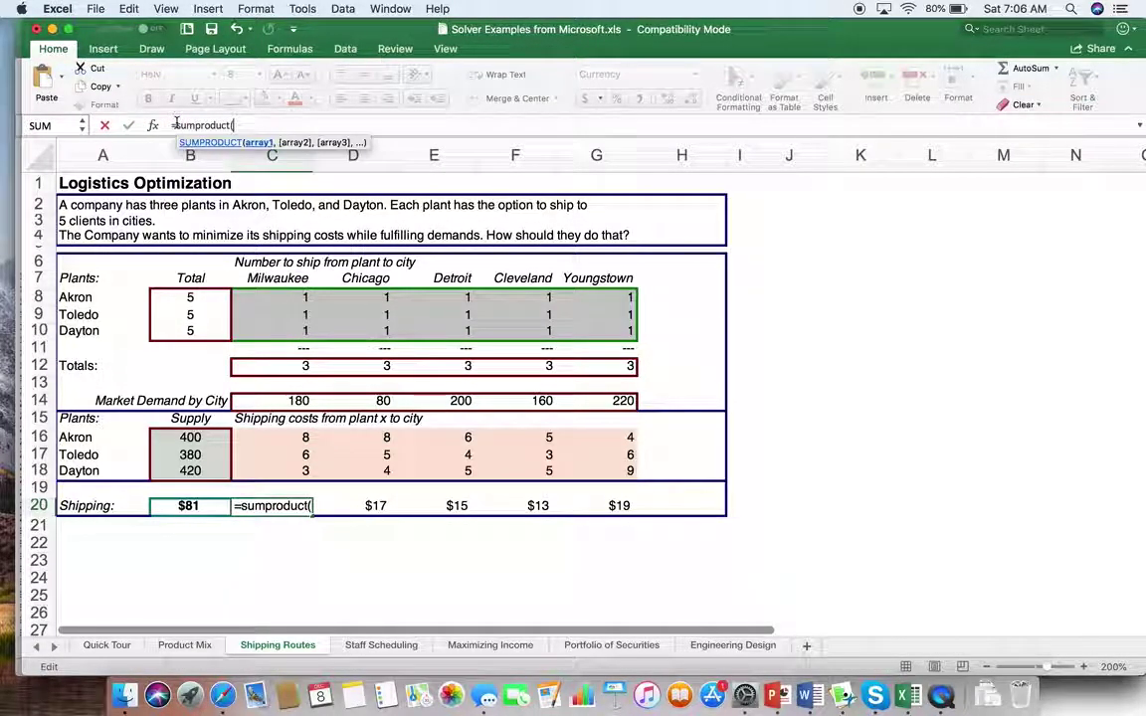
left_click_drag(274, 296, 275, 332)
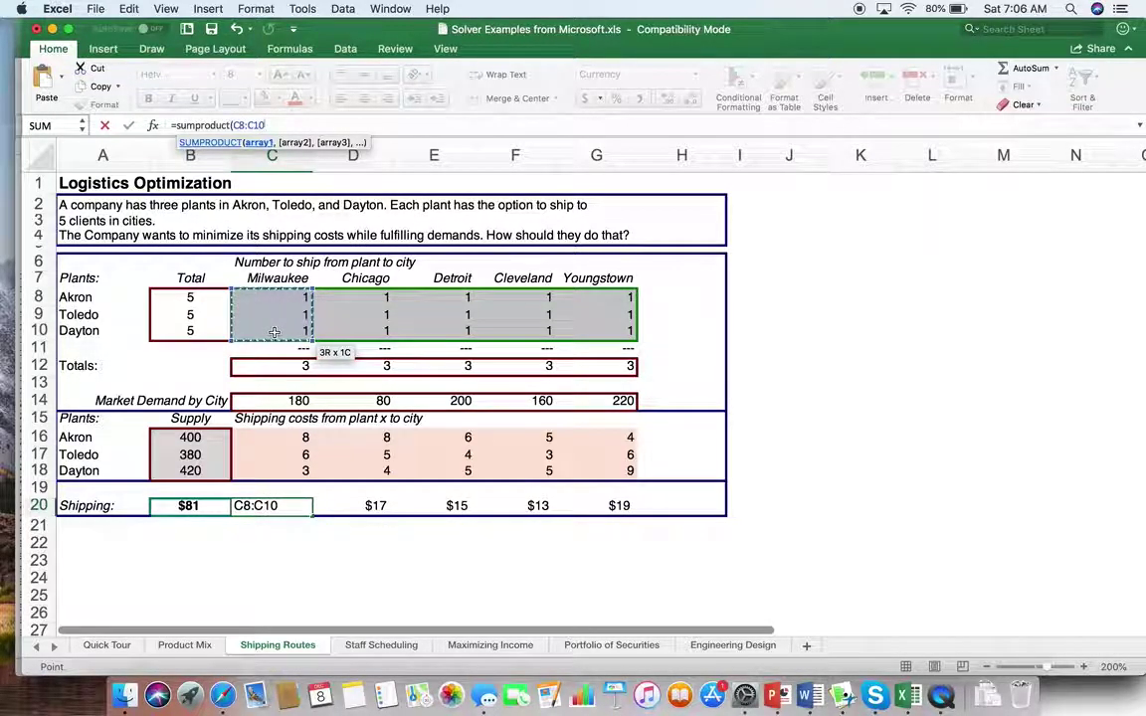
type(",")
left_click_drag(295, 437, 289, 468)
type(")")
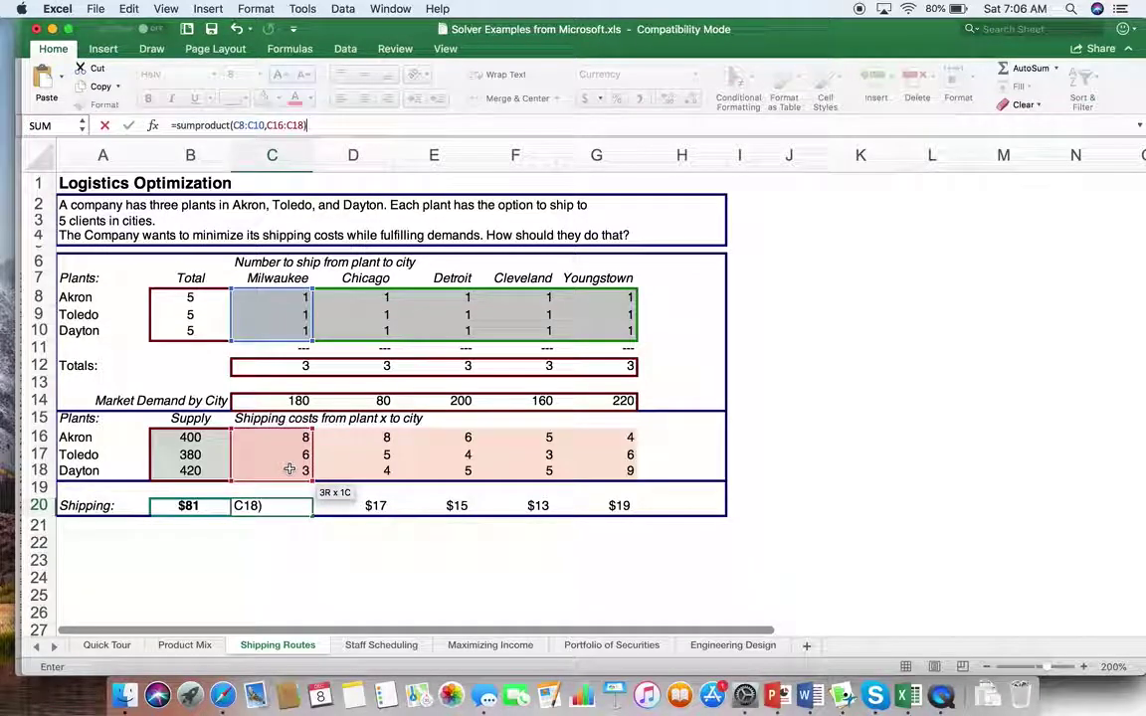
key("Return")
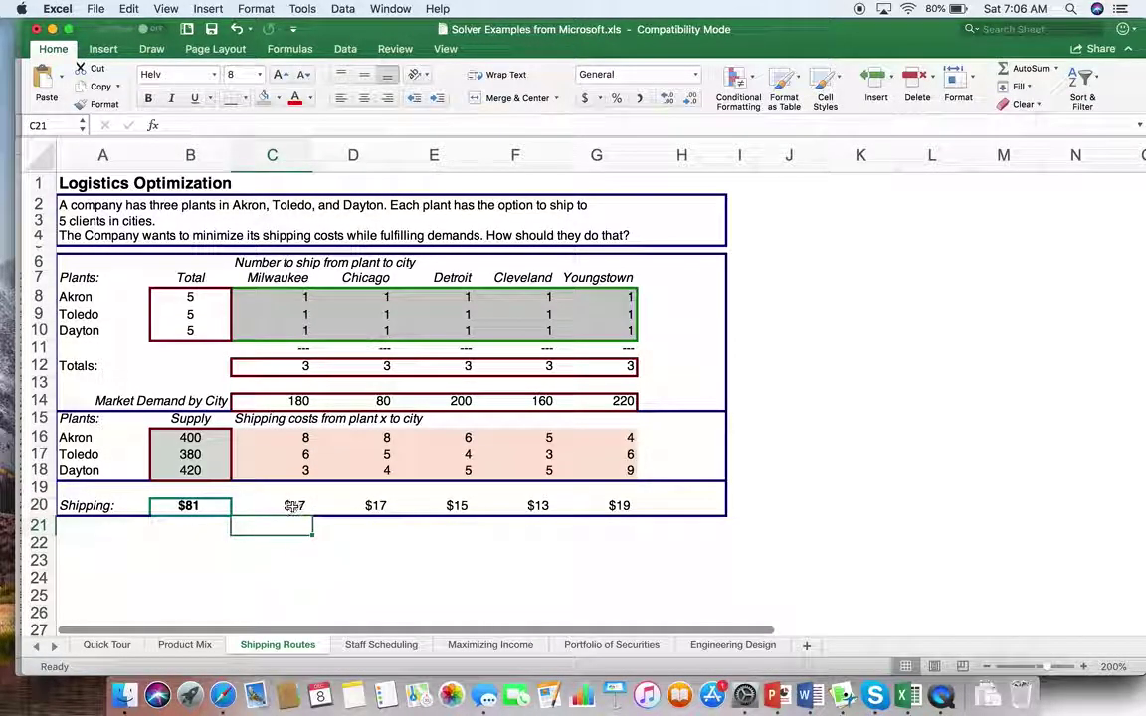
Compare the Milwaukee shipping formula in C20 with the Chicago formula in D20
left_click(295, 506)
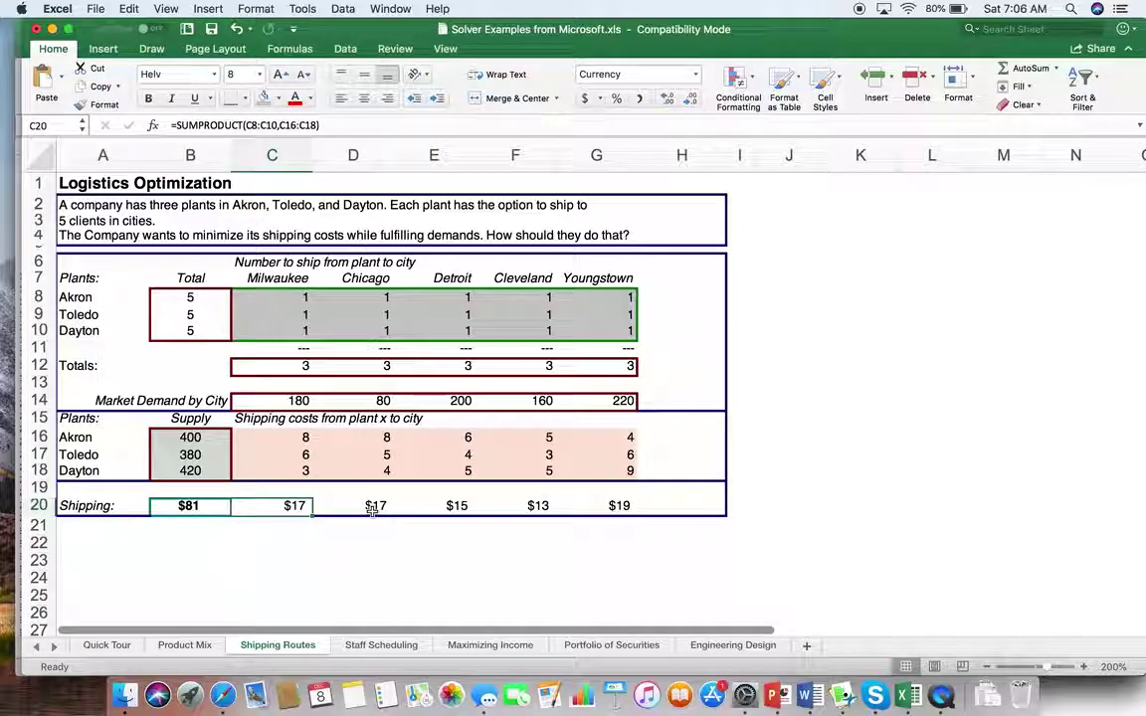
left_click(379, 506)
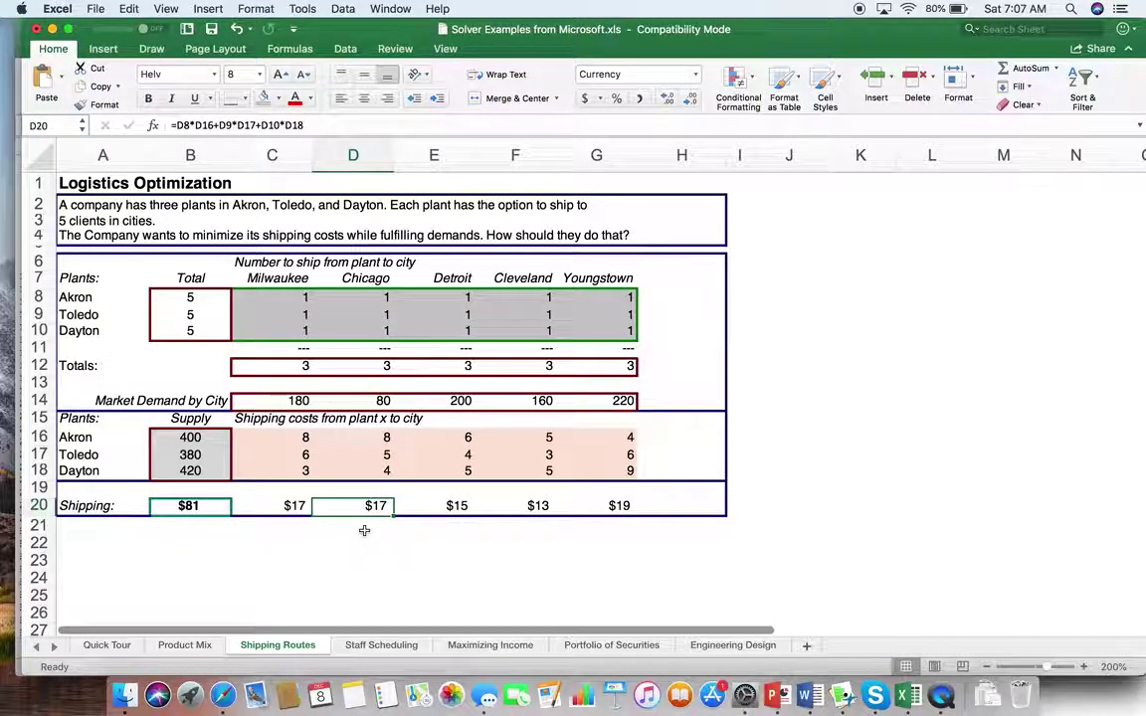
Review the Detroit and Cleveland shipping formulas, and copy Milwaukee's SUMPRODUCT formula from C20 across to Youngstown in G20
left_click(462, 506)
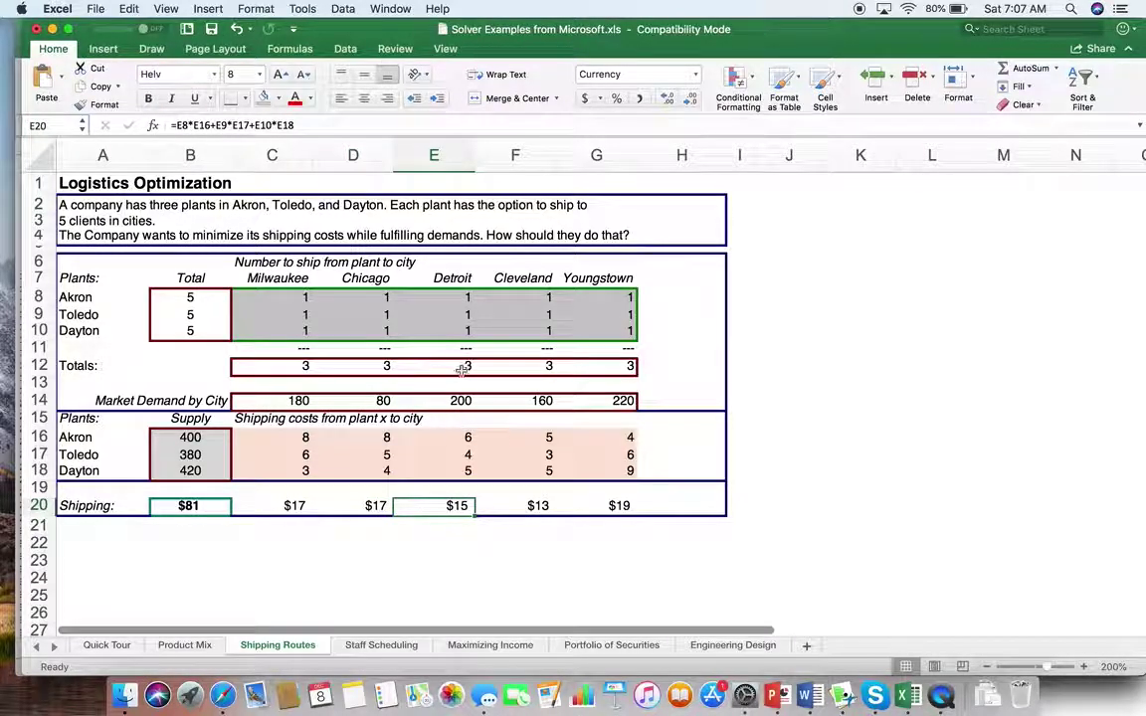
left_click(532, 505)
left_click(340, 507)
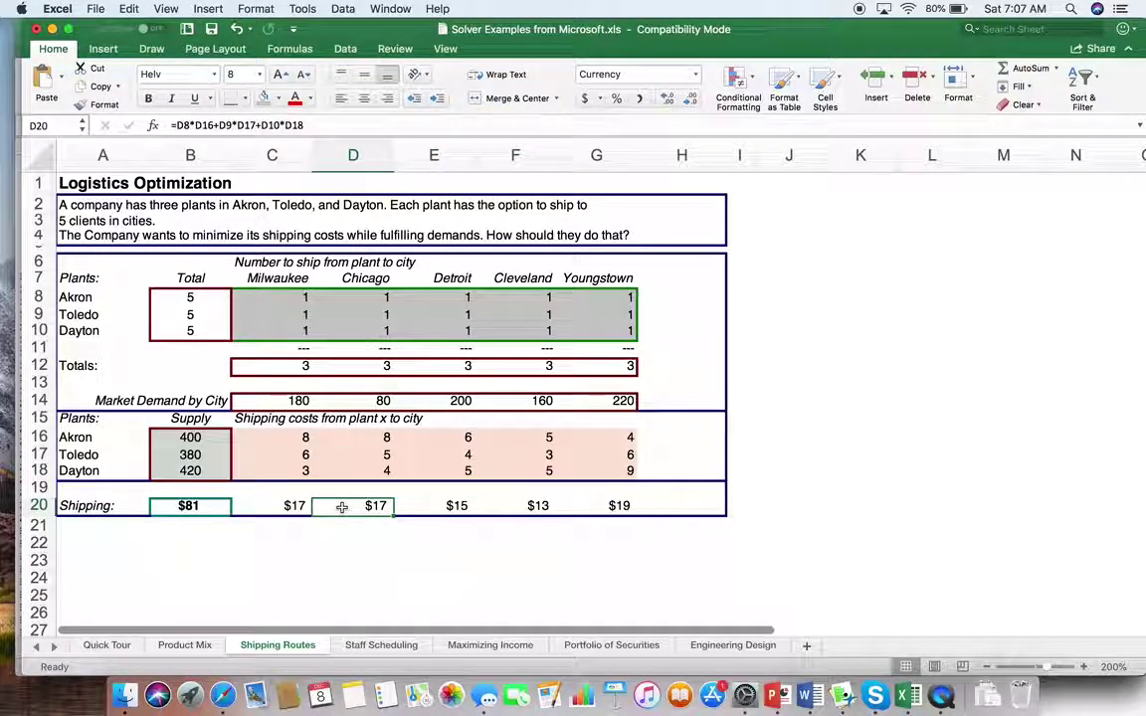
left_click(297, 507)
left_click_drag(312, 516, 620, 509)
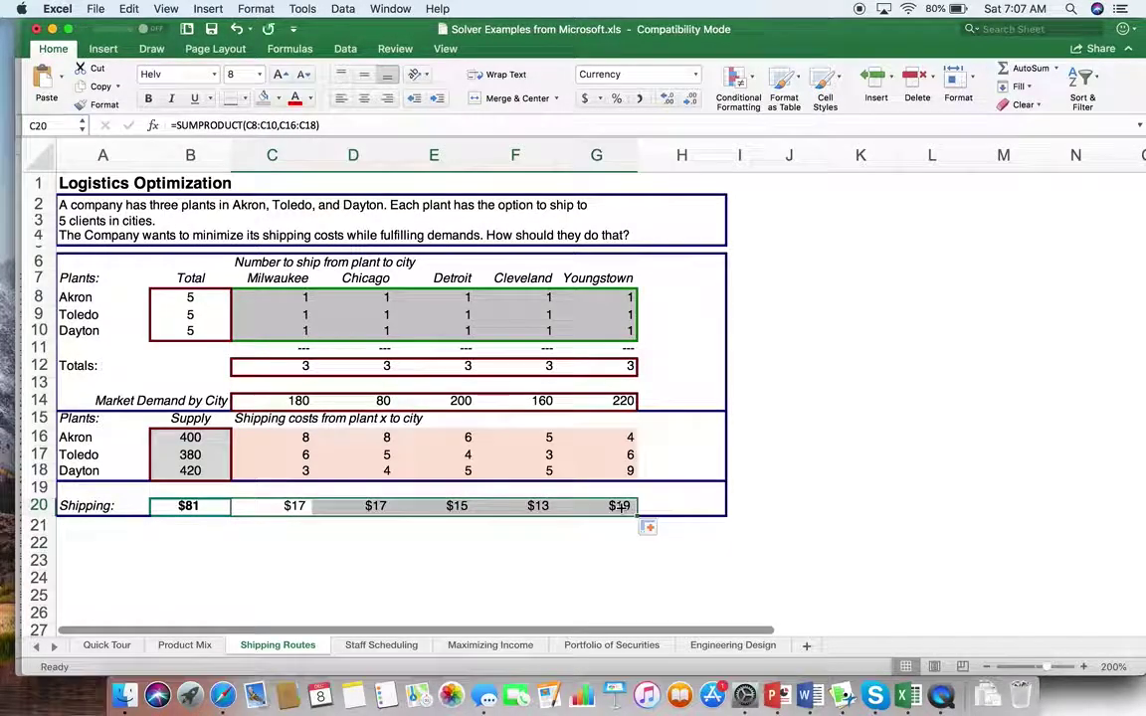
Re-enter the total shipping cost formula in B20 as =SUM(C20:G20)
left_click(204, 507)
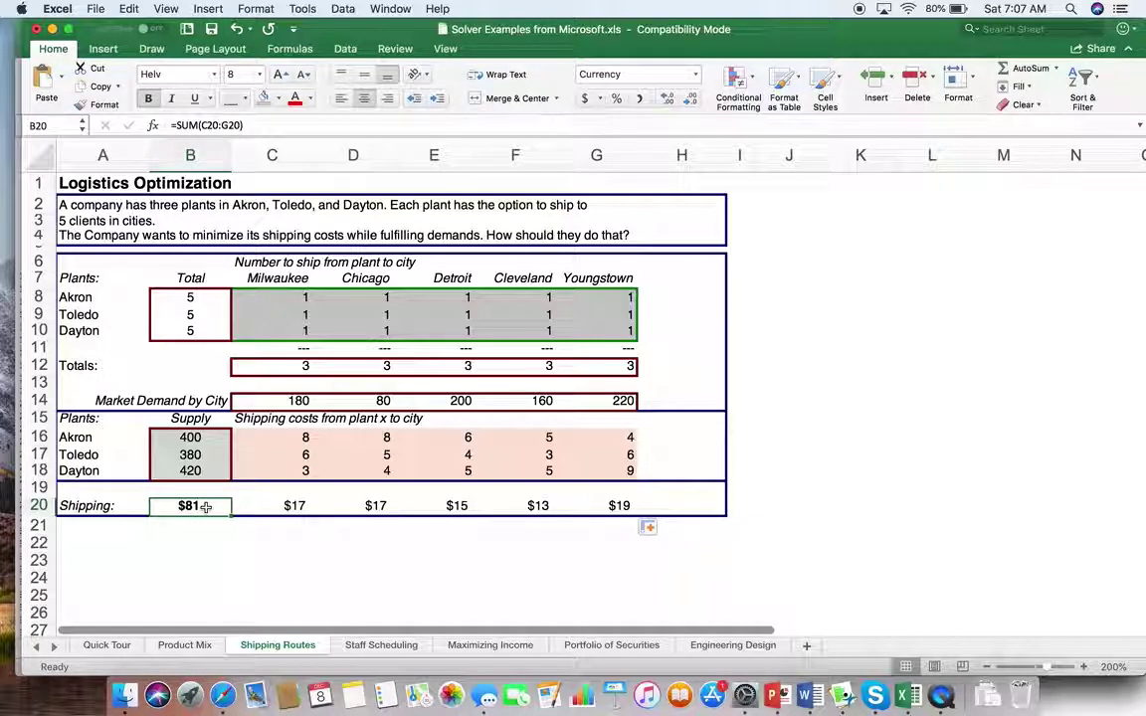
type("=")
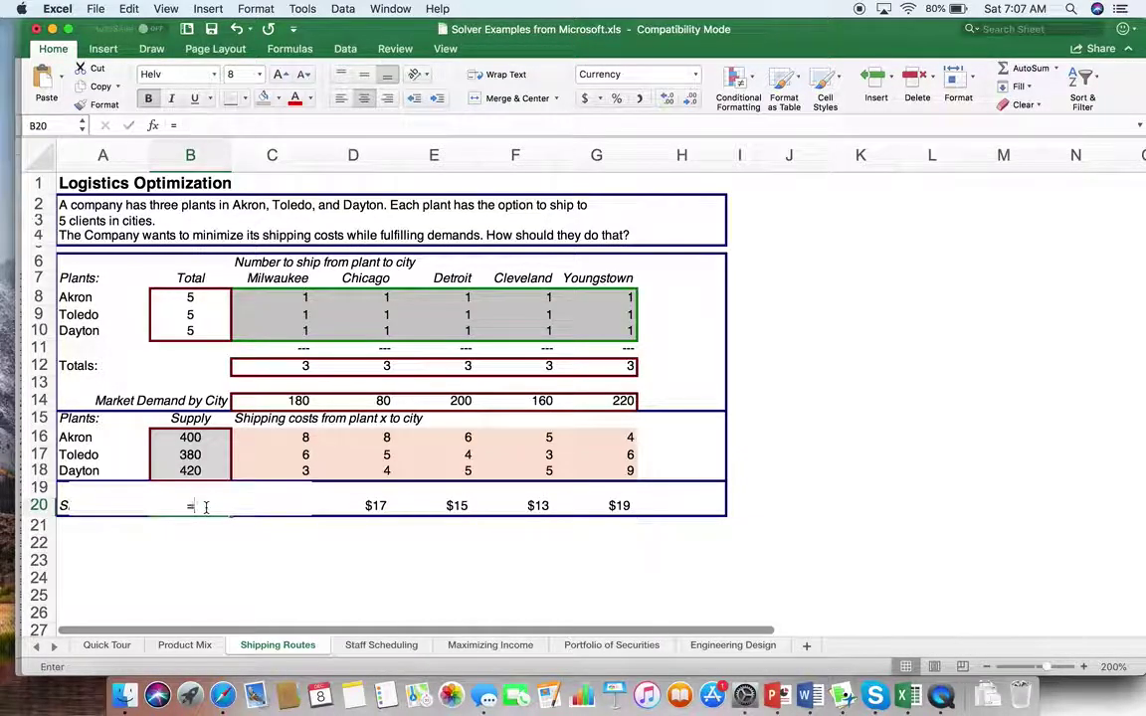
type("sum(")
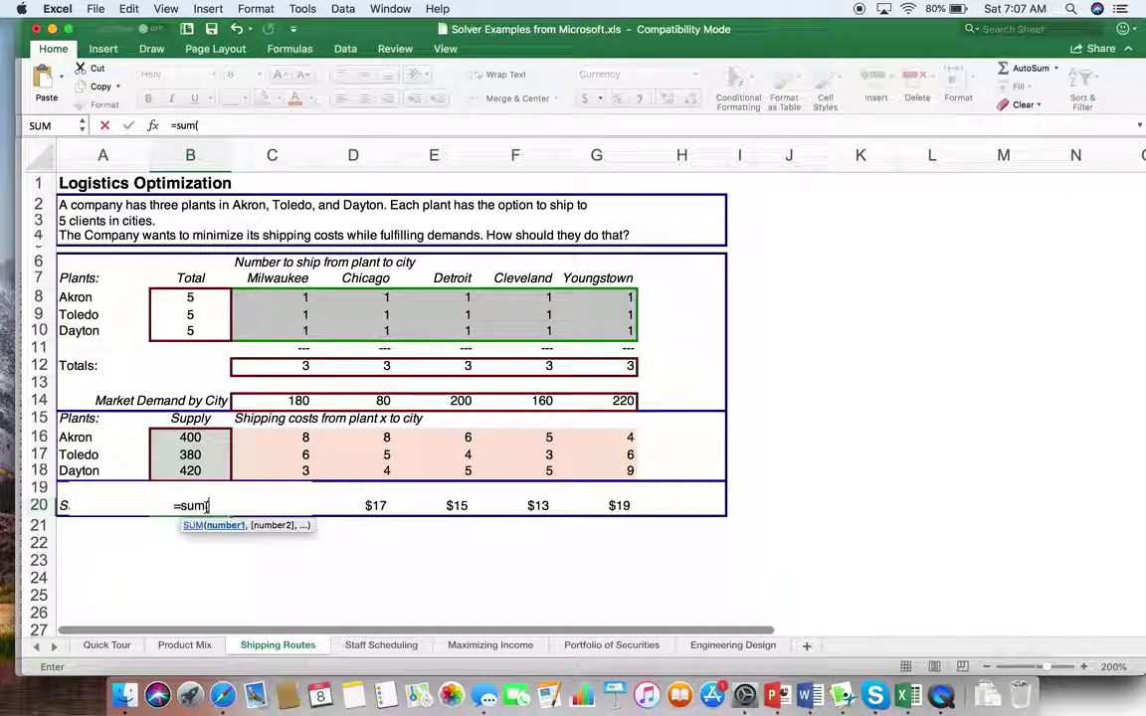
left_click_drag(350, 506, 580, 512)
key("Return")
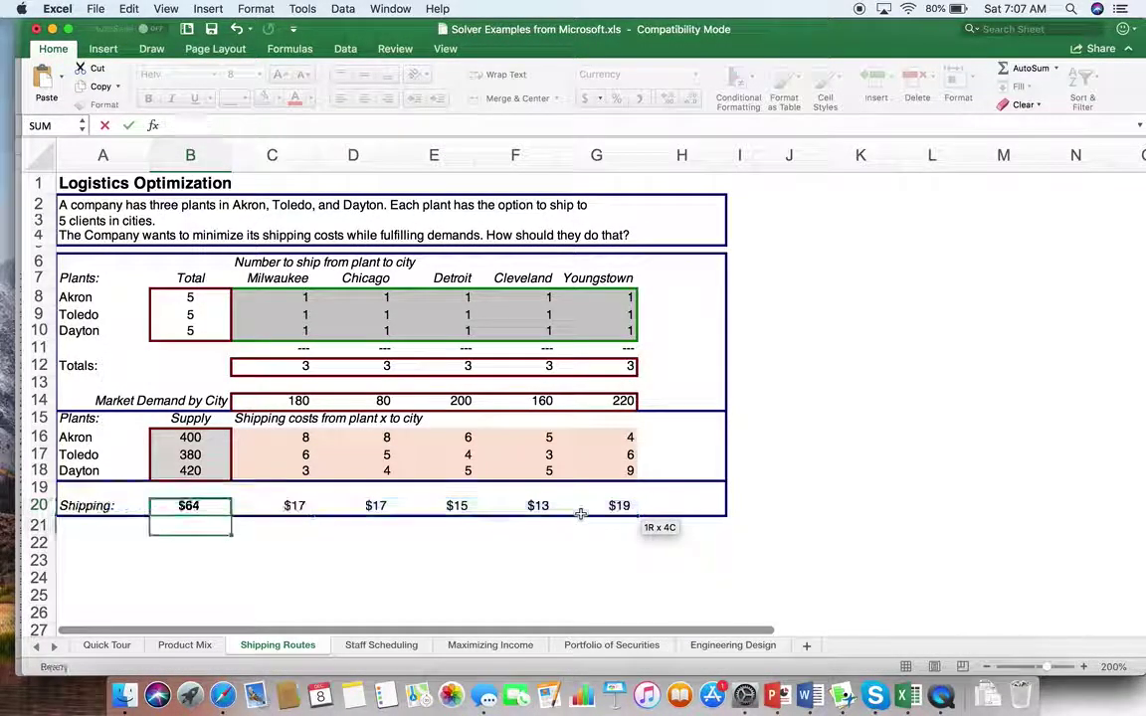
left_click(191, 505)
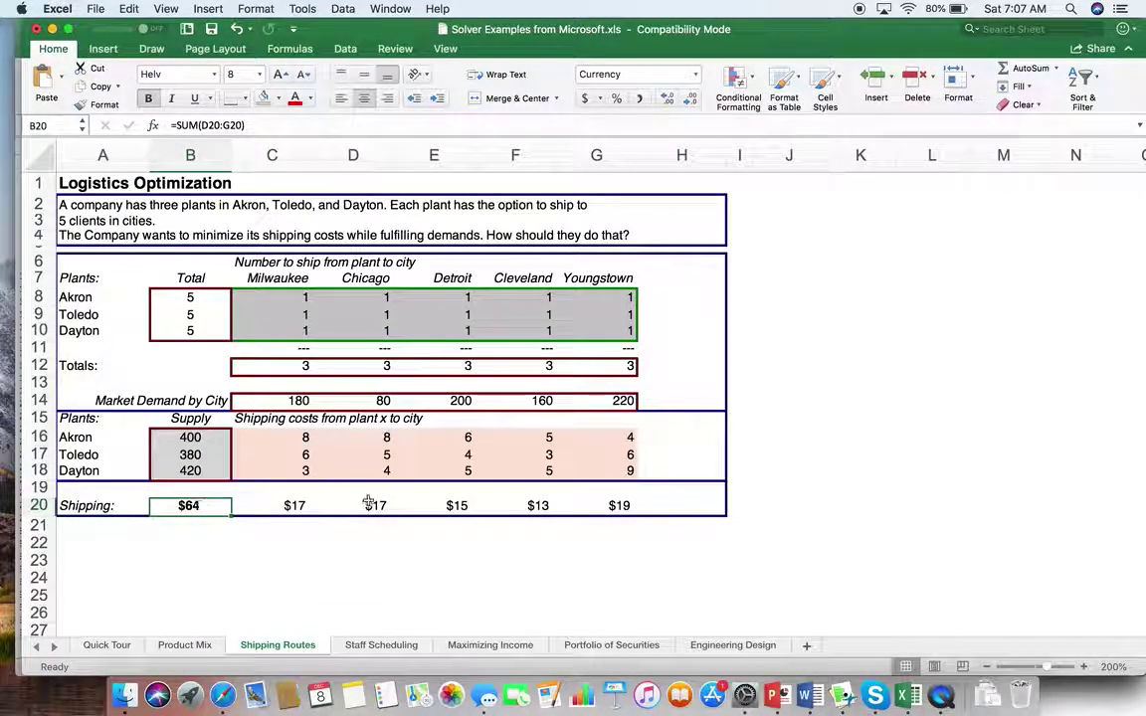
left_click(207, 125)
type("C")
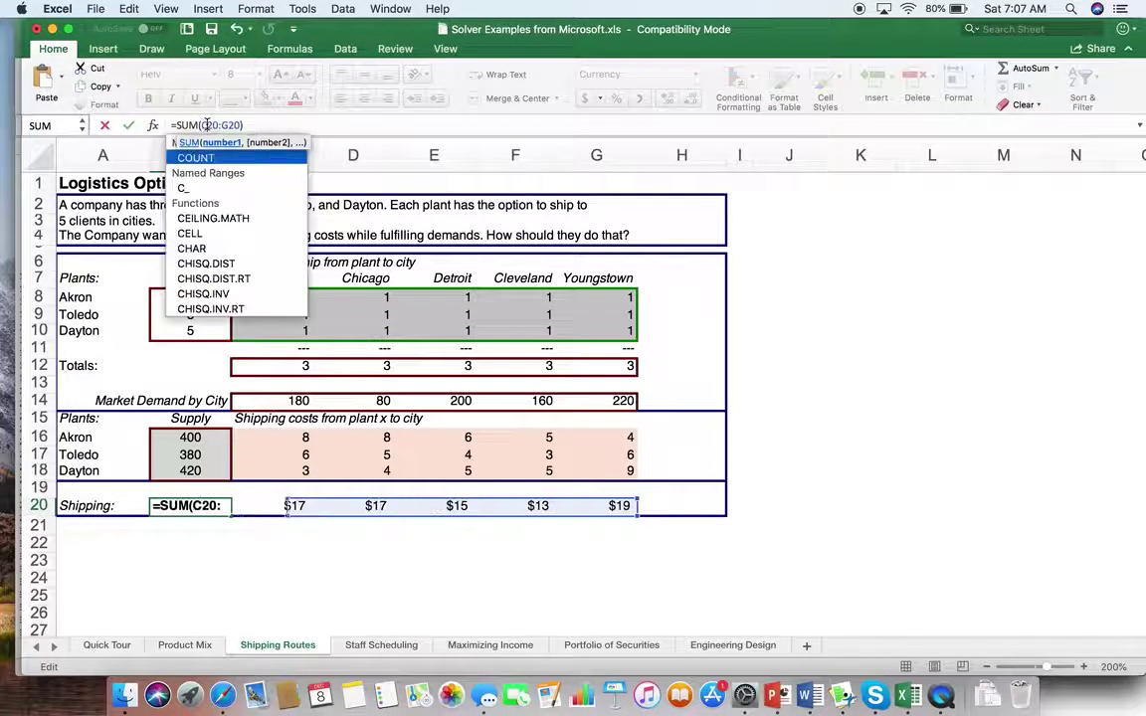
key("Return")
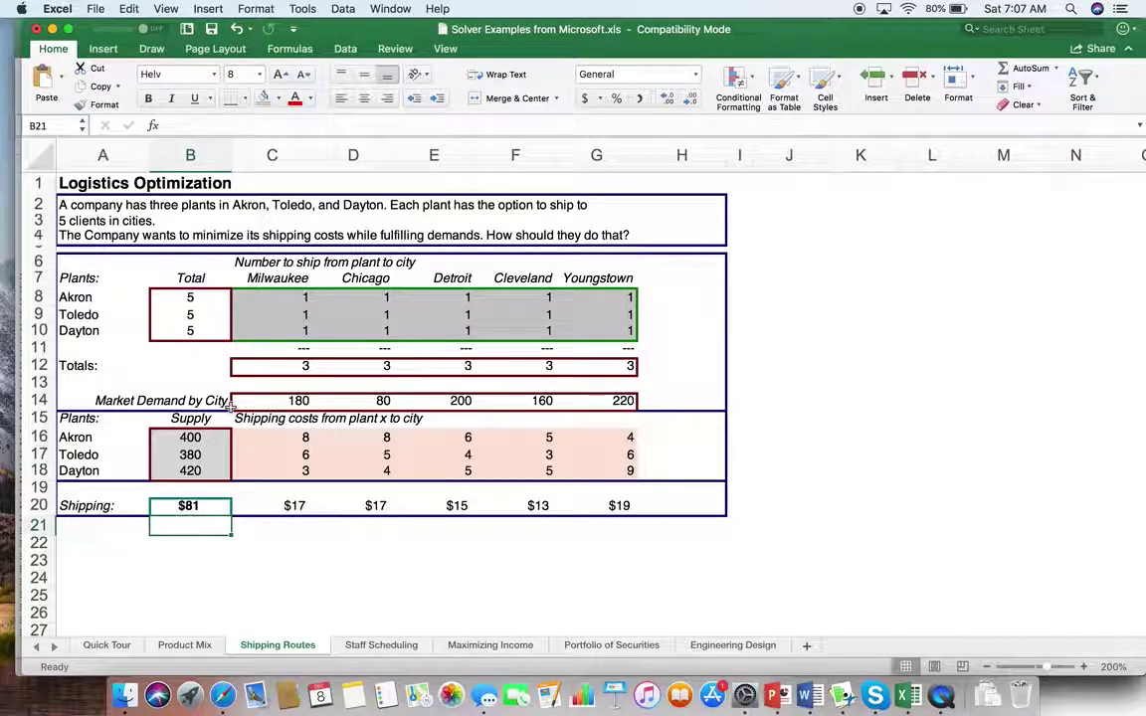
left_click(189, 505)
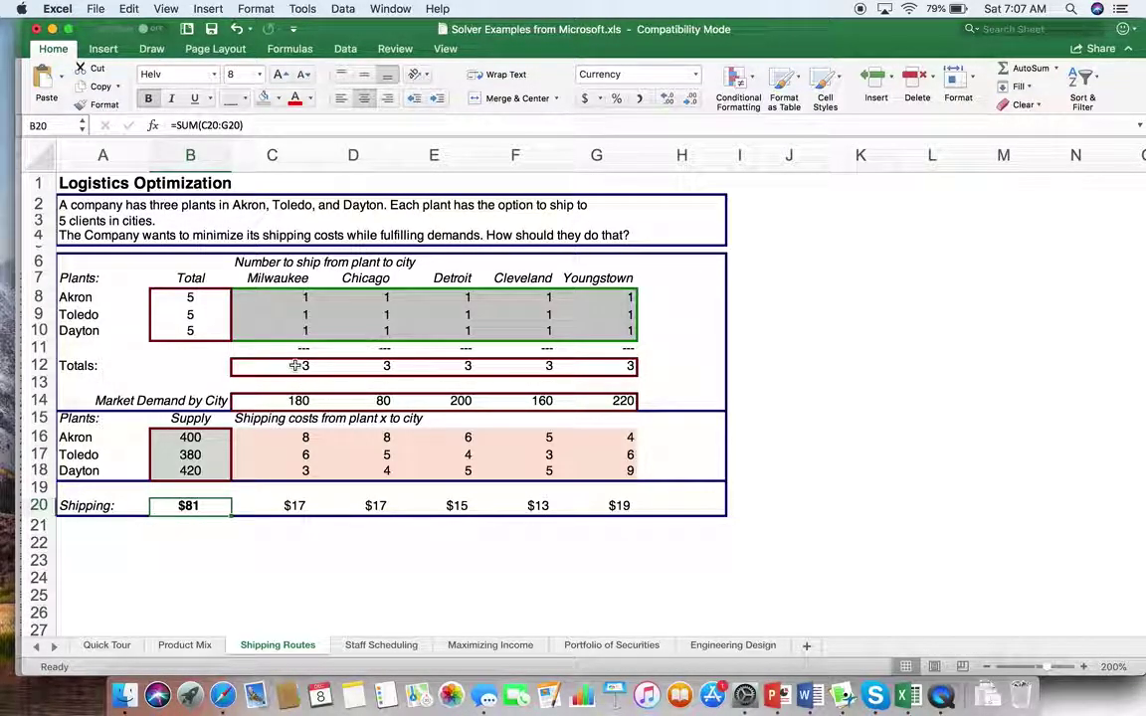
Compare each city's shipped total in row 12 with its market demand in row 14, from Milwaukee to Youngstown
left_click(296, 400)
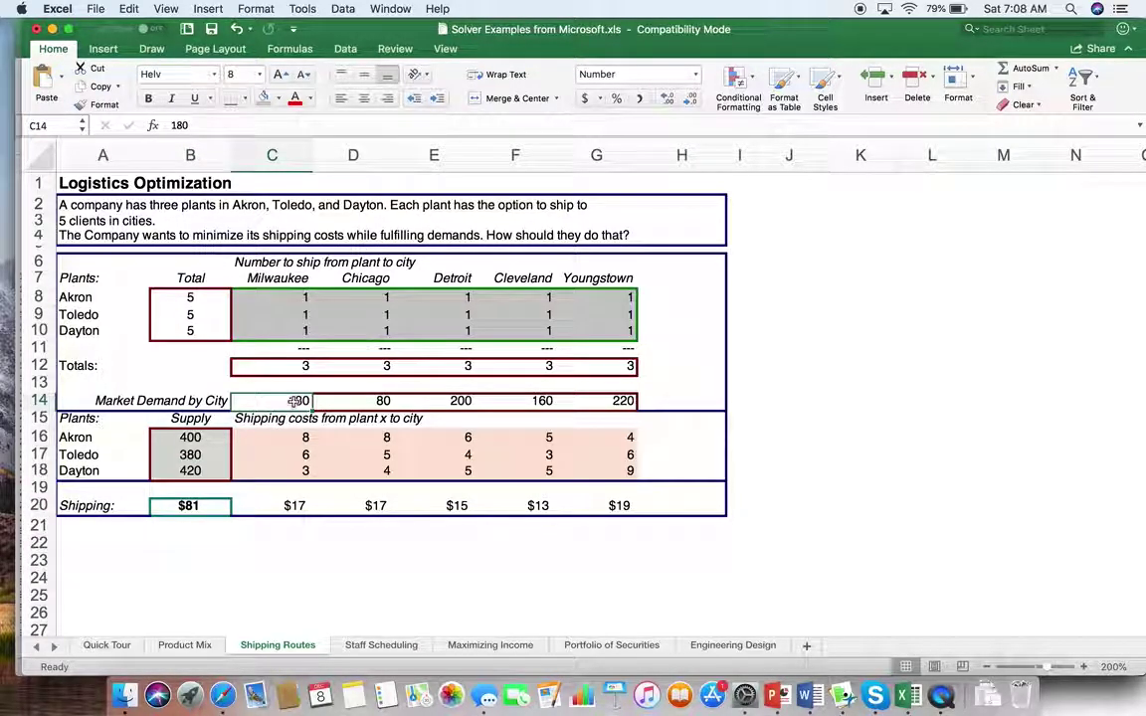
left_click(343, 366)
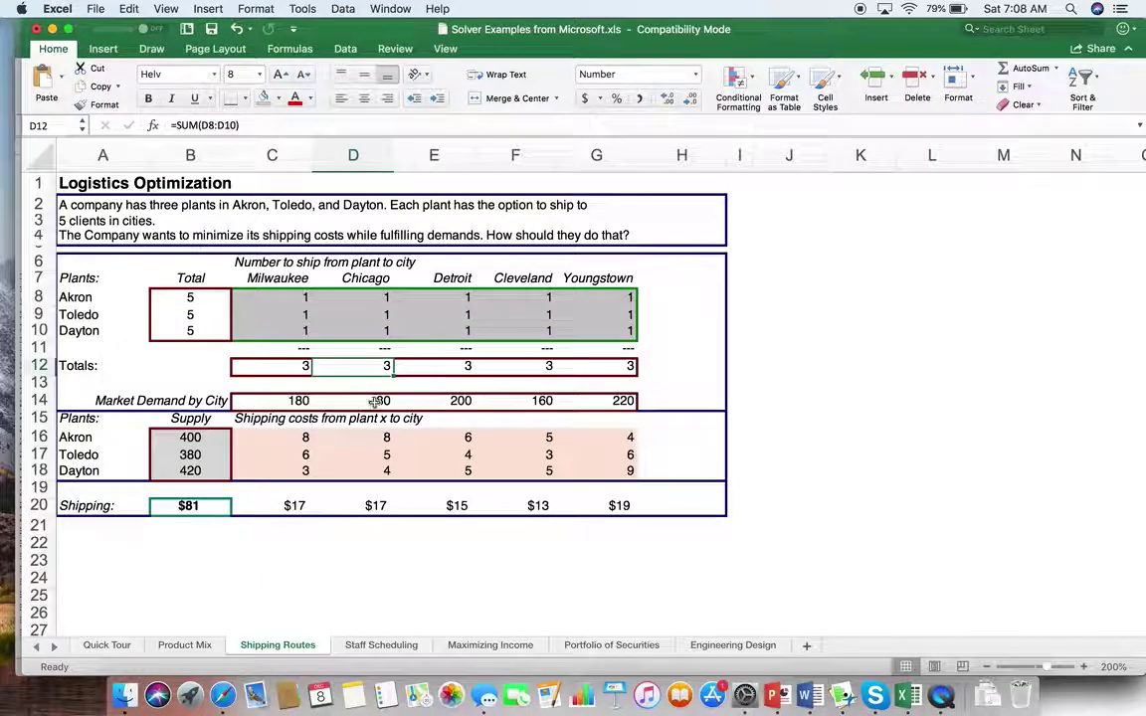
left_click(376, 401)
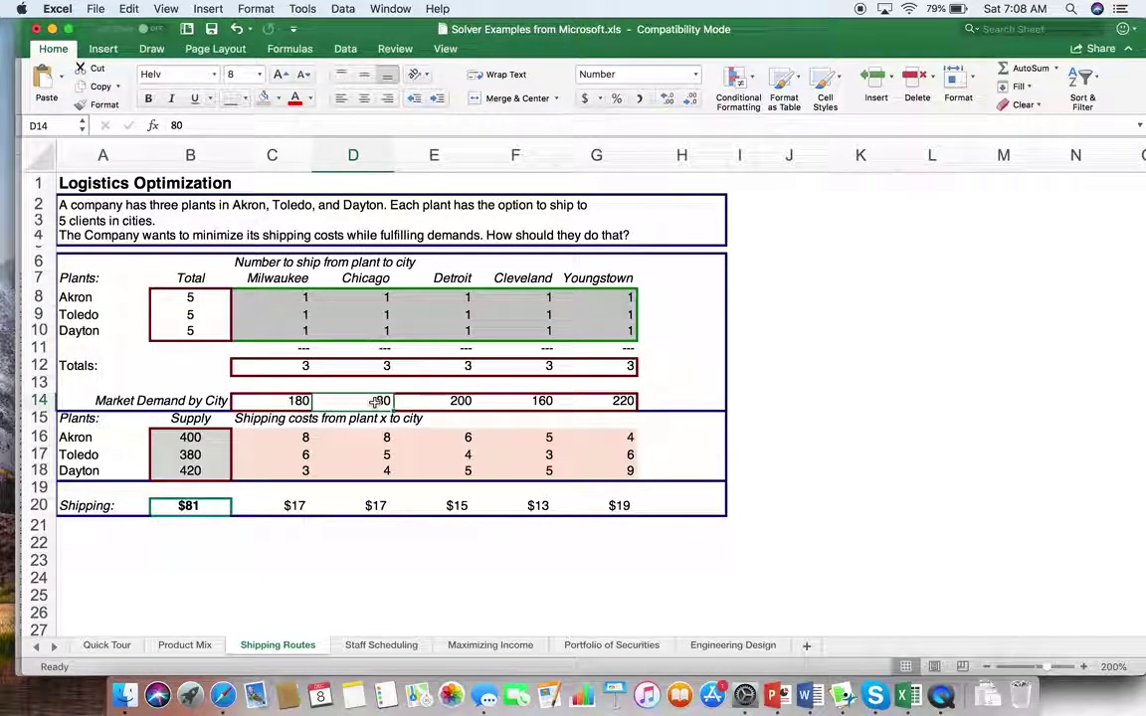
left_click(462, 368)
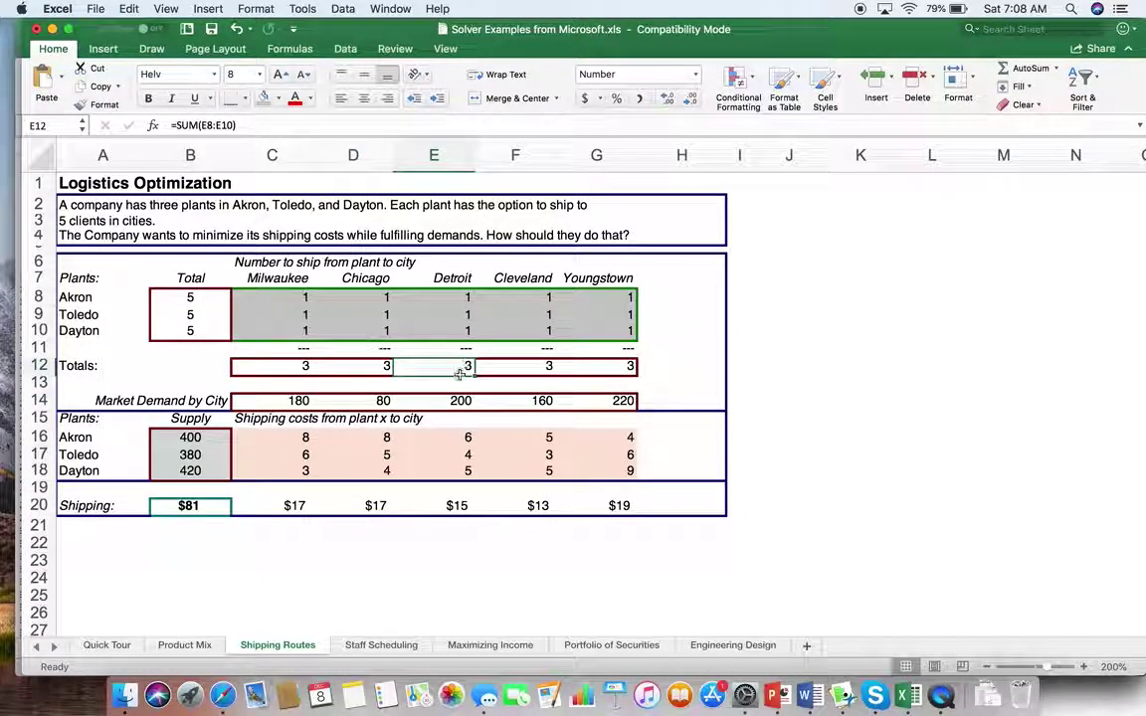
left_click(456, 400)
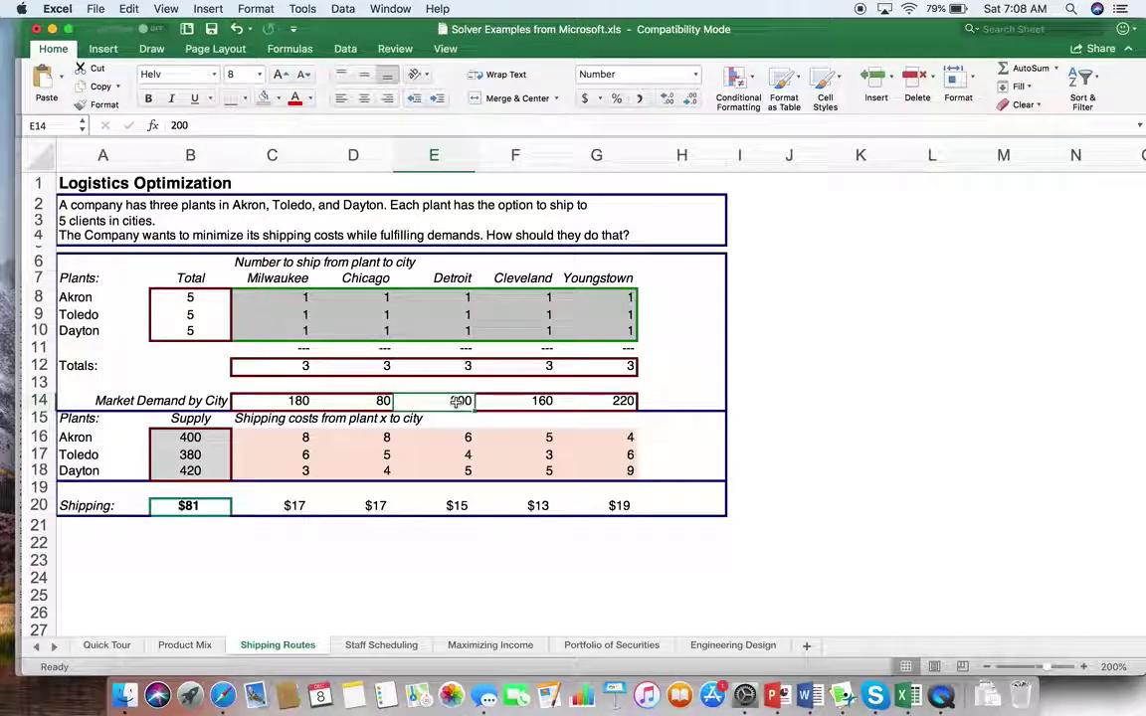
left_click(535, 367)
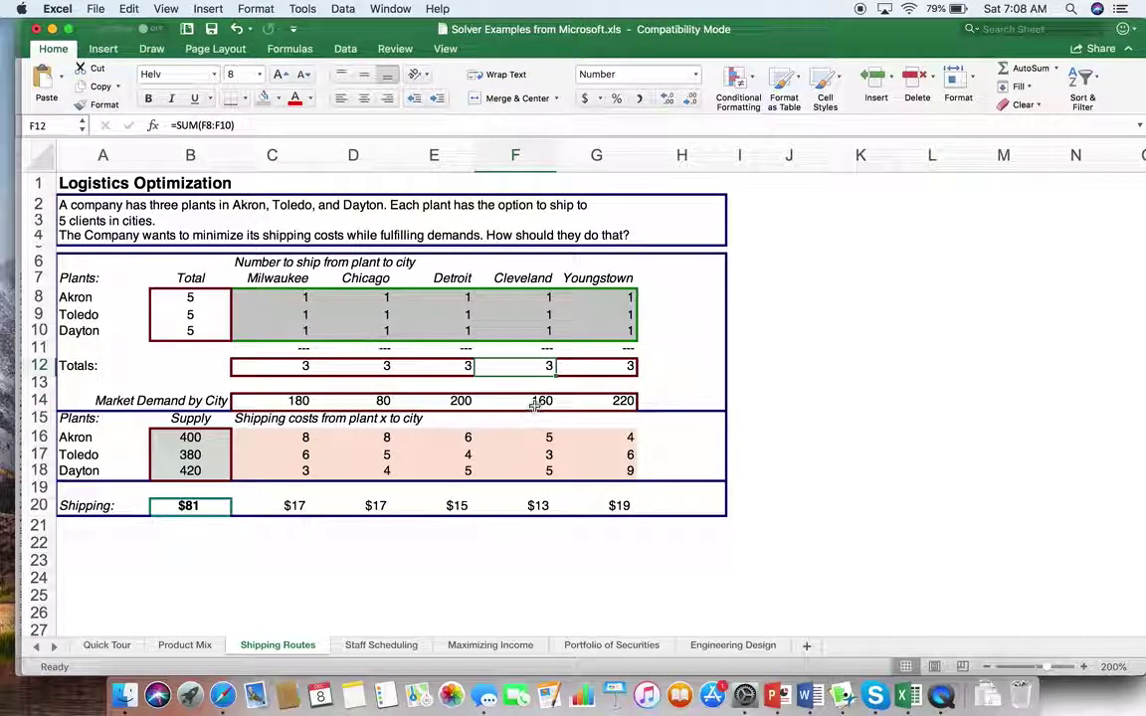
left_click(535, 401)
left_click(612, 366)
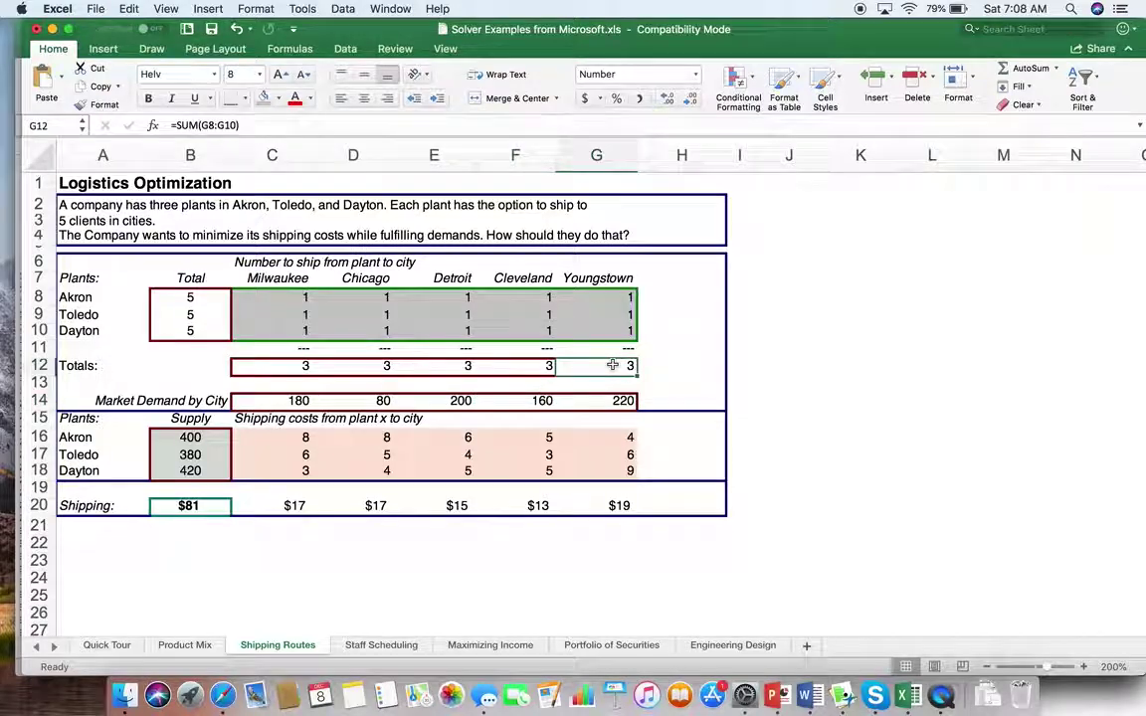
left_click(613, 402)
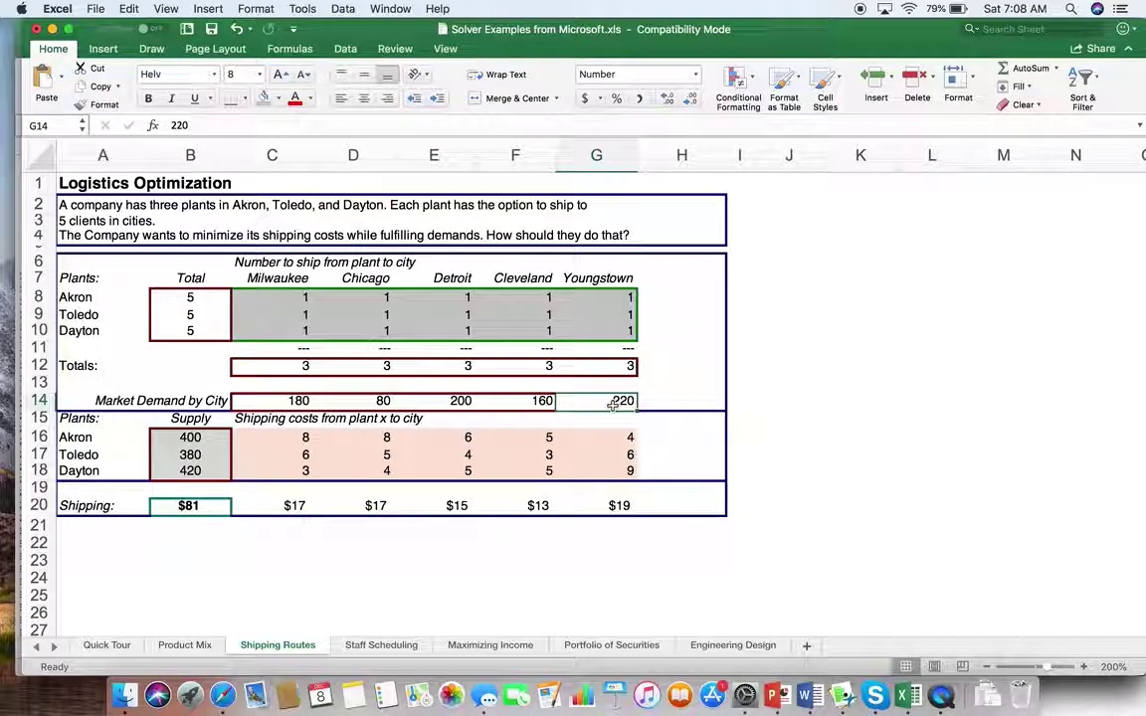
Compare the plant totals in B8:B10 with the plants' supply limits in B16:B18
left_click(177, 302)
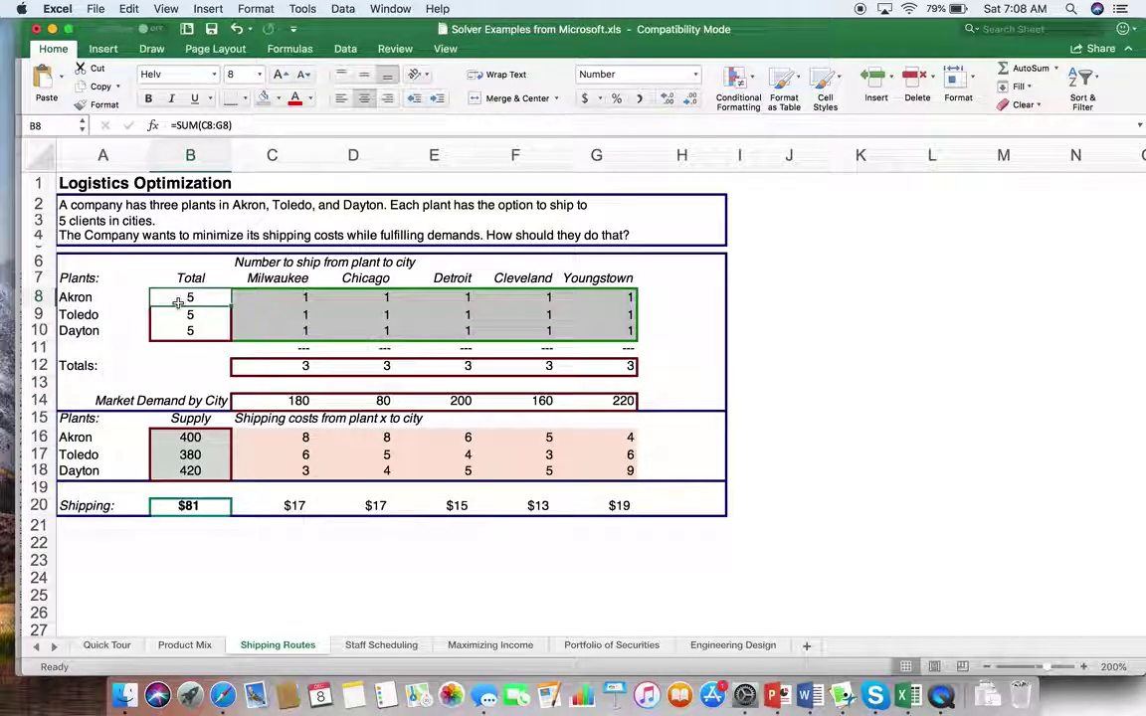
left_click(187, 440)
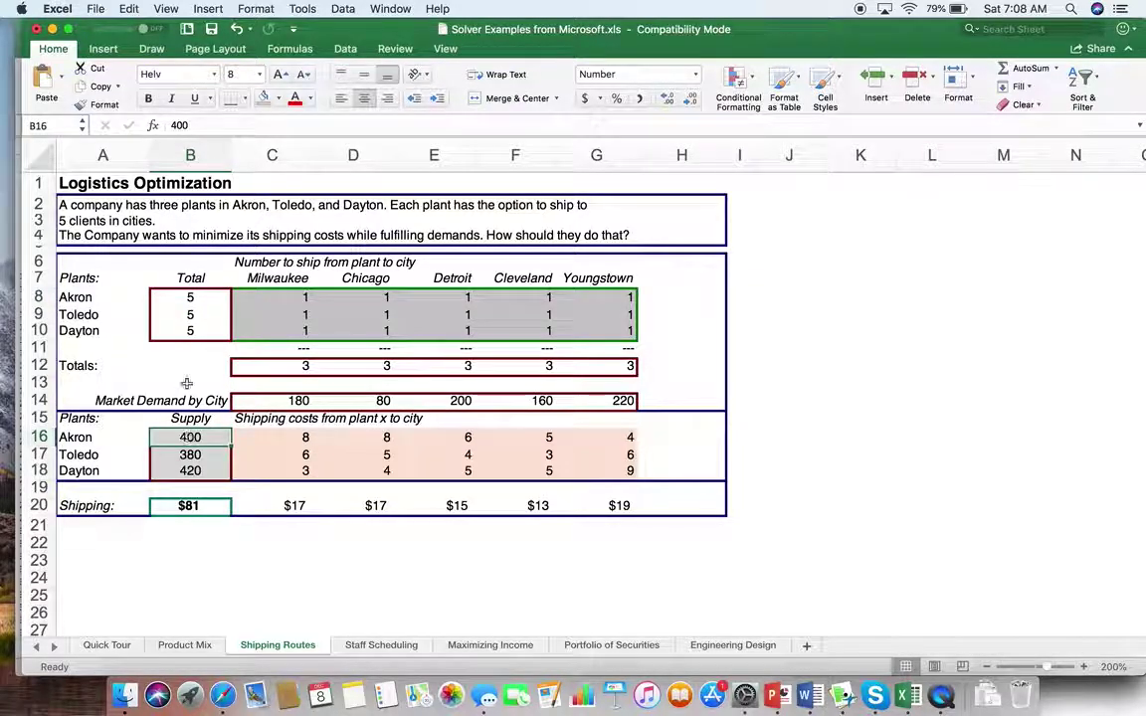
left_click(184, 316)
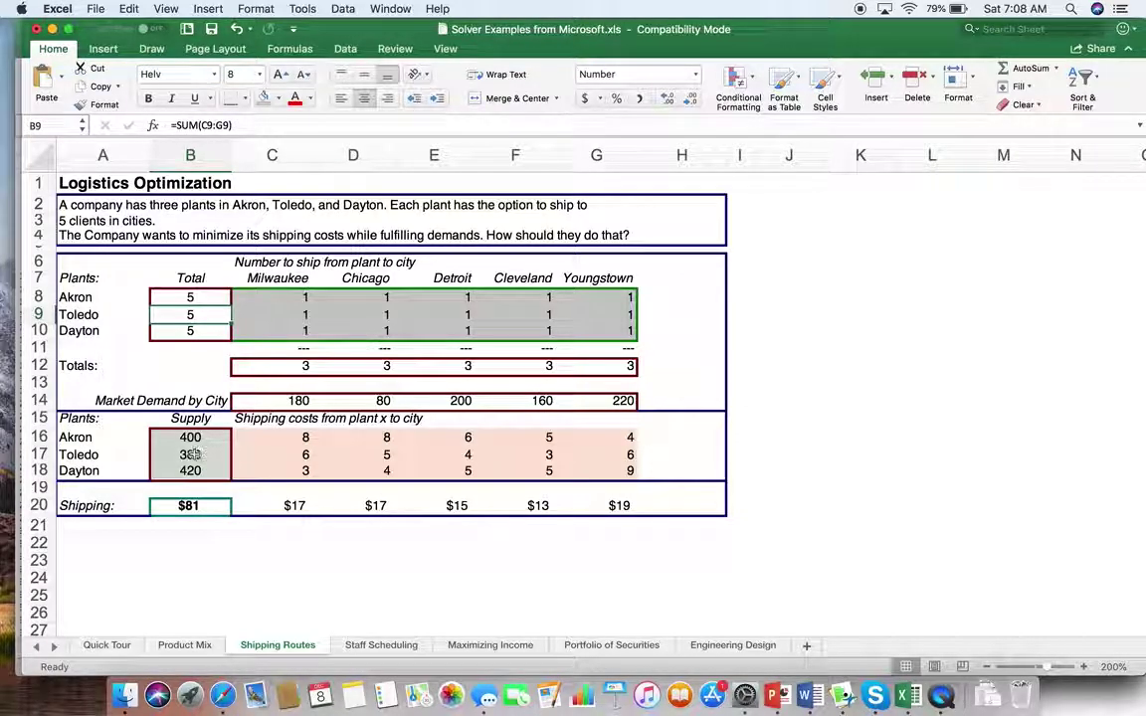
left_click(186, 330)
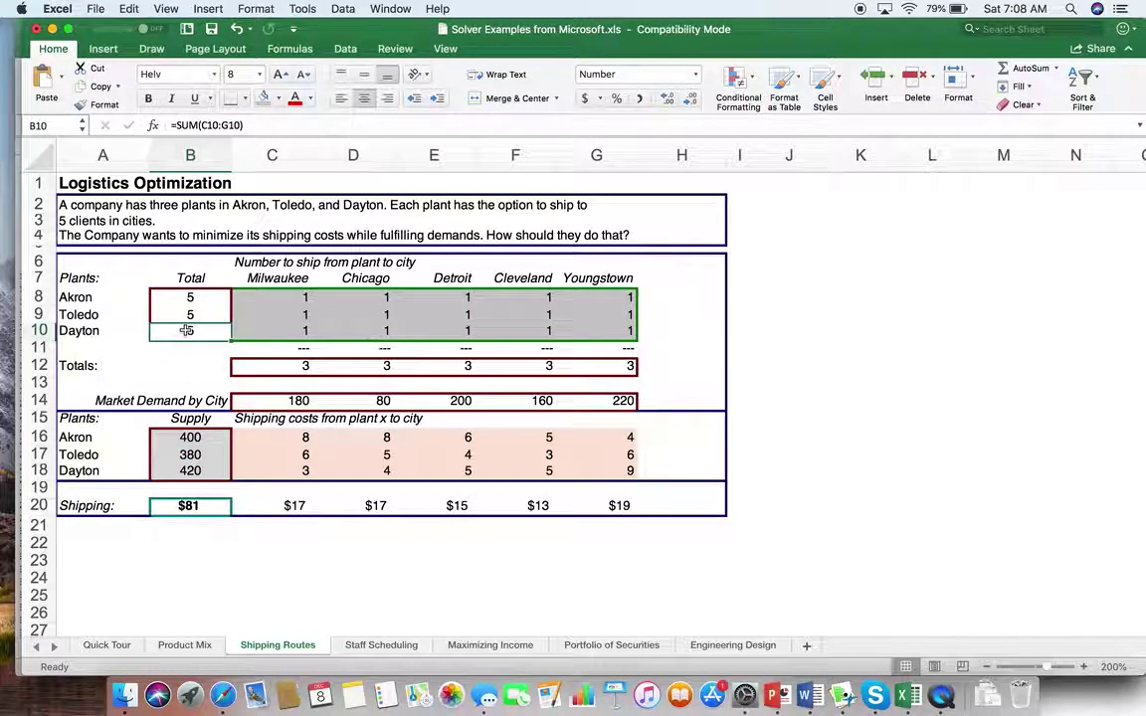
left_click(191, 471)
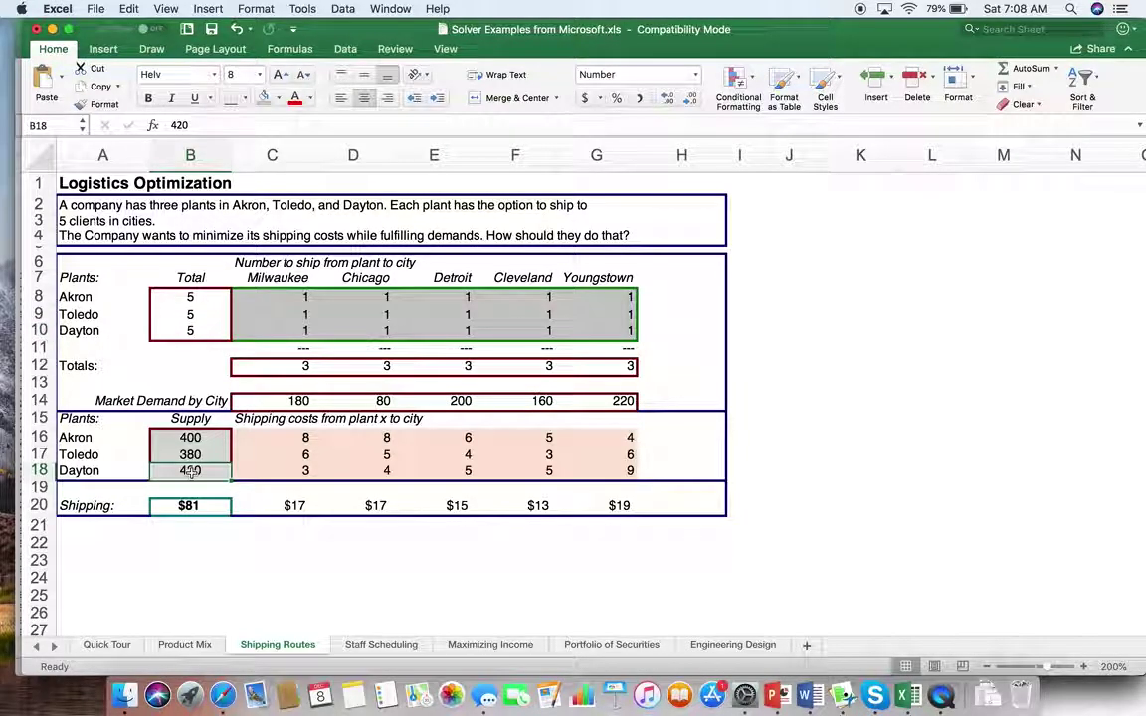
Re-enter Akron's total shipped quantity in B8 as the sum of C8:G8
left_click(187, 297)
left_click_drag(280, 298, 596, 296)
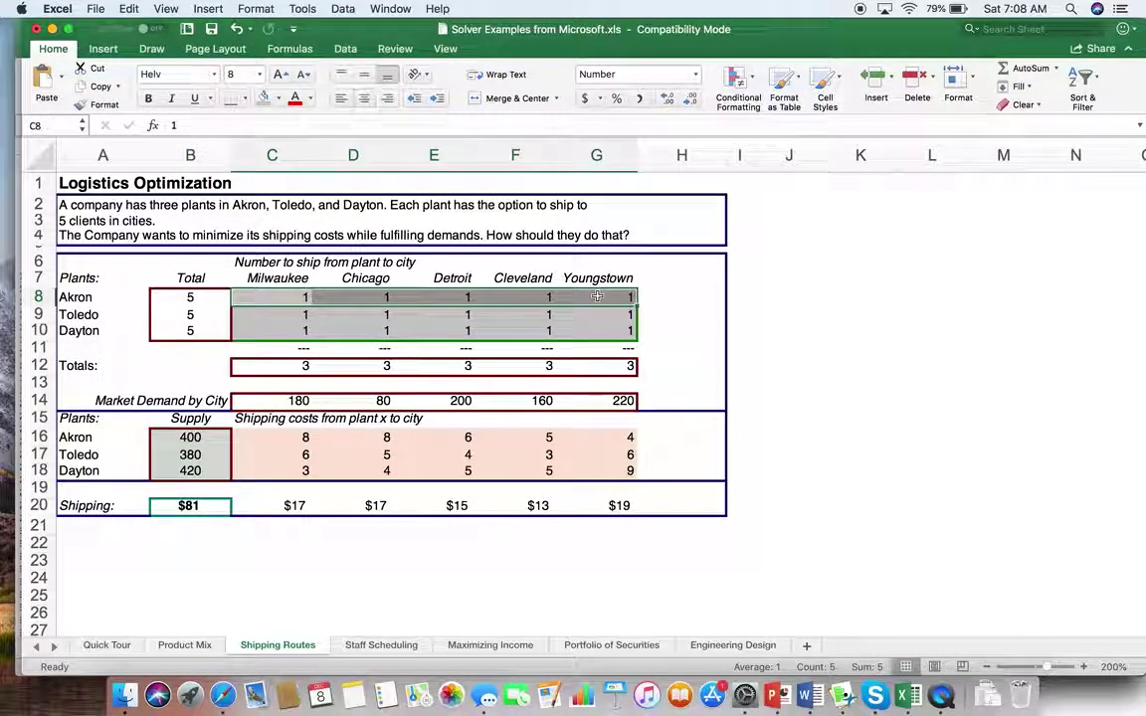
left_click(192, 297)
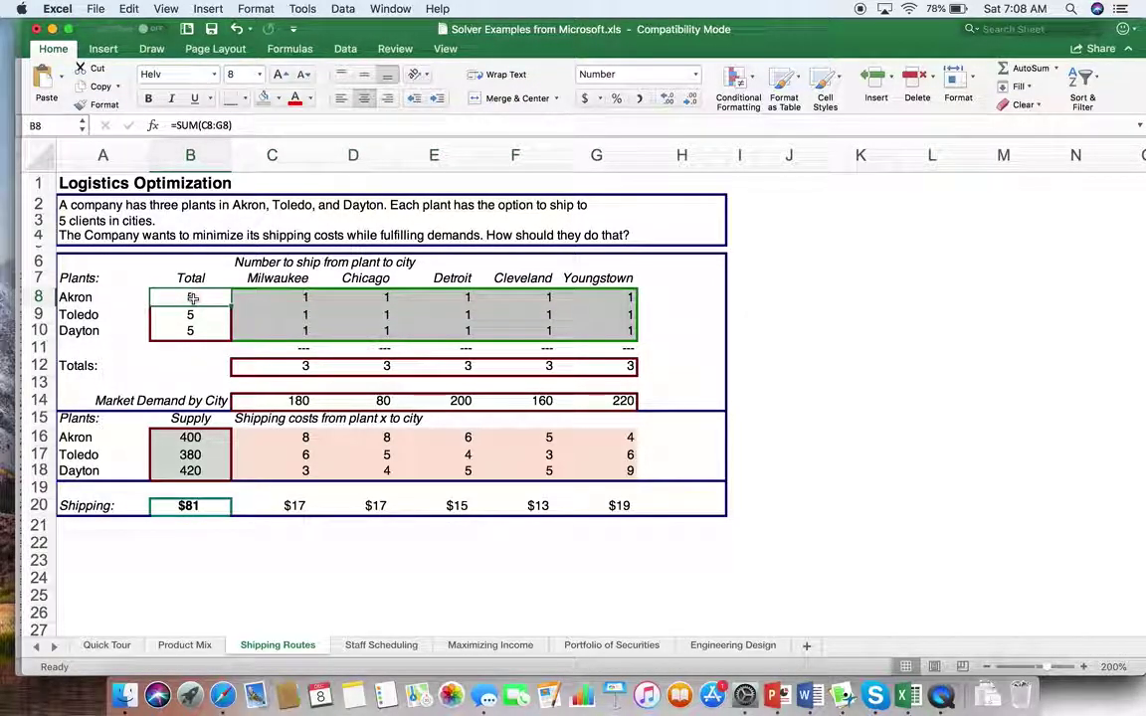
type("=sum(")
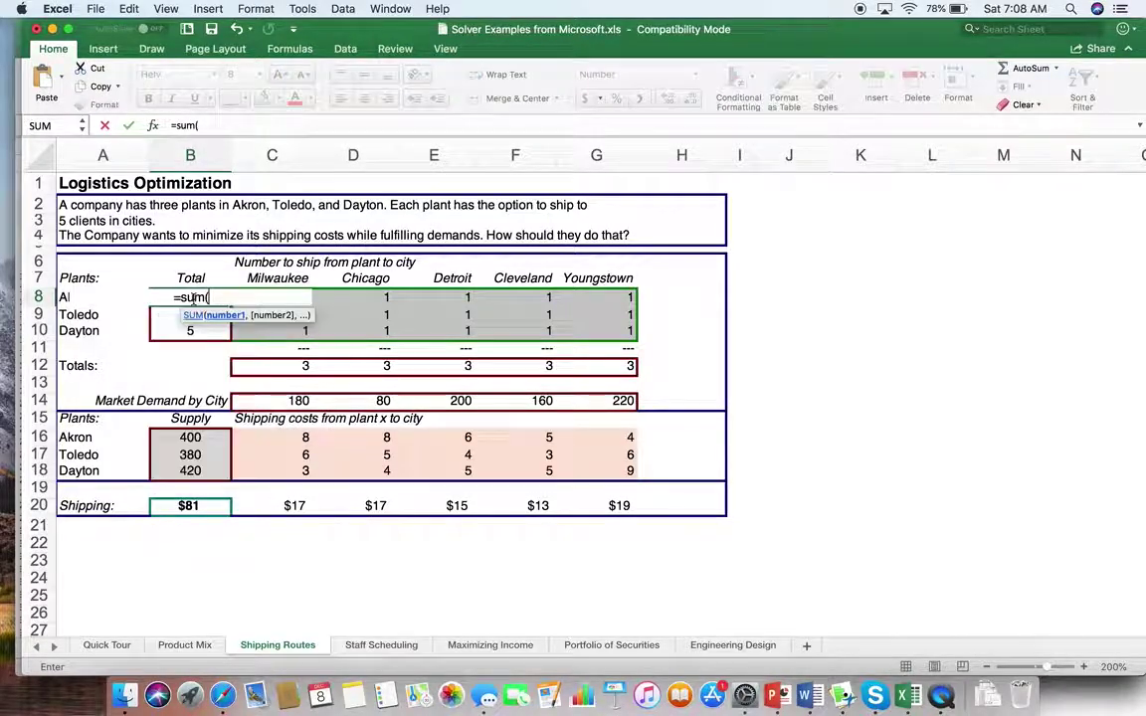
left_click_drag(619, 297, 297, 297)
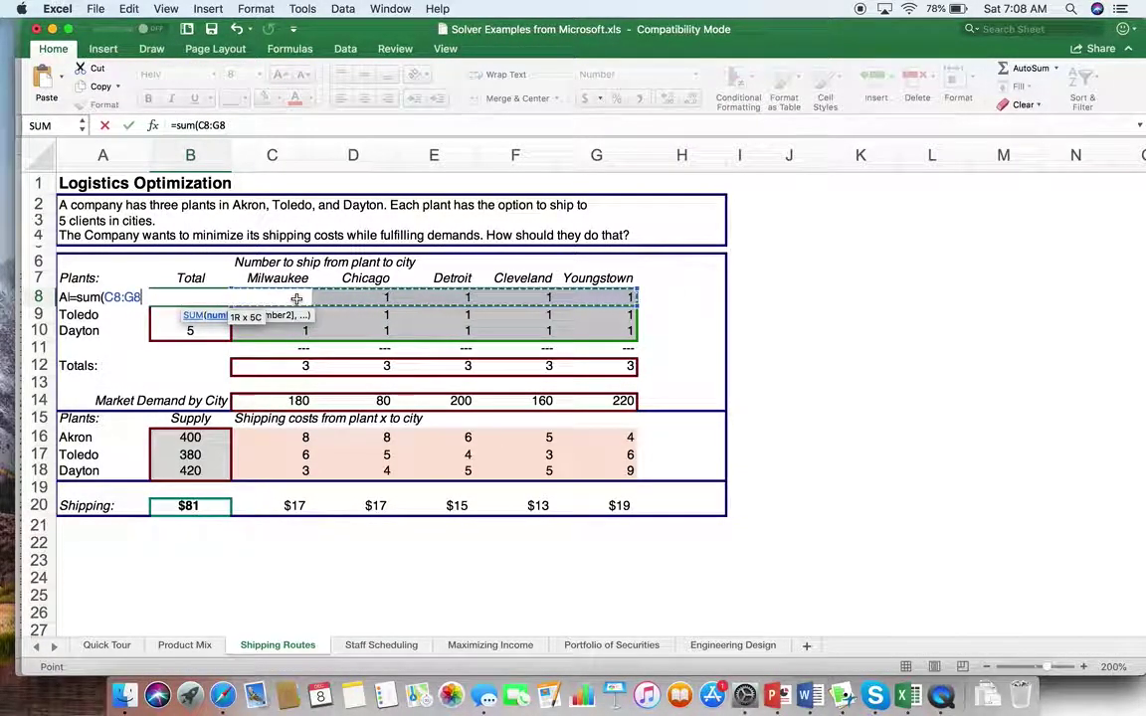
key("Return")
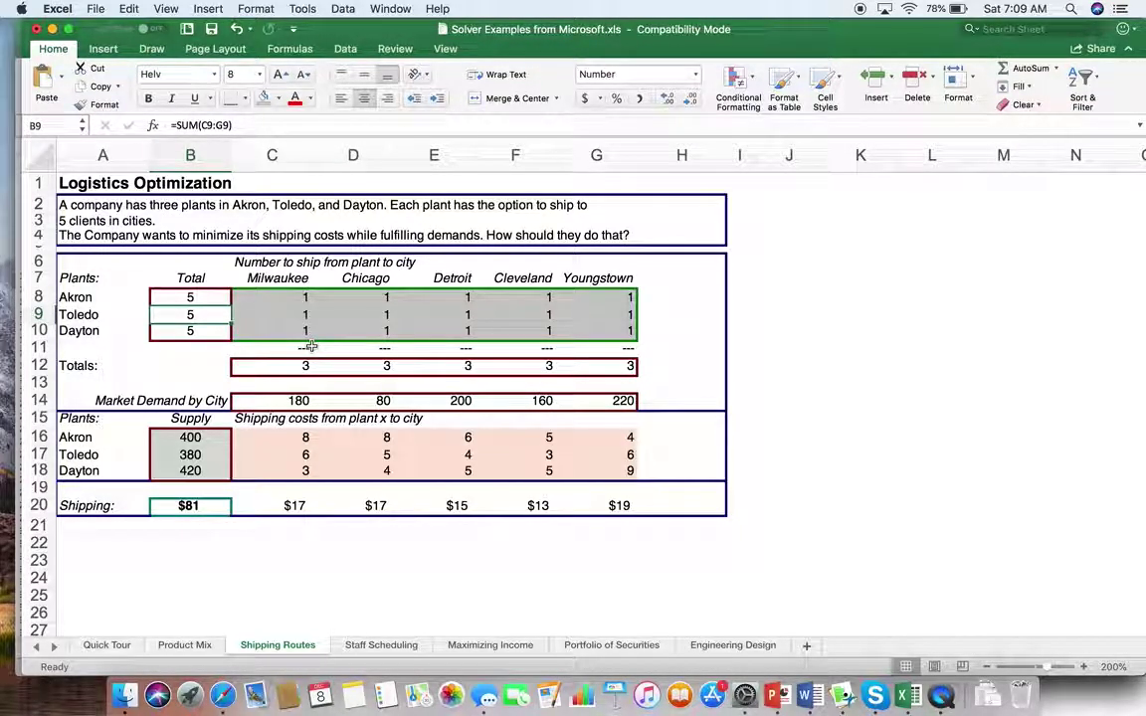
Highlight the total shipping cost cell B20 with a light gold fill
left_click(184, 508)
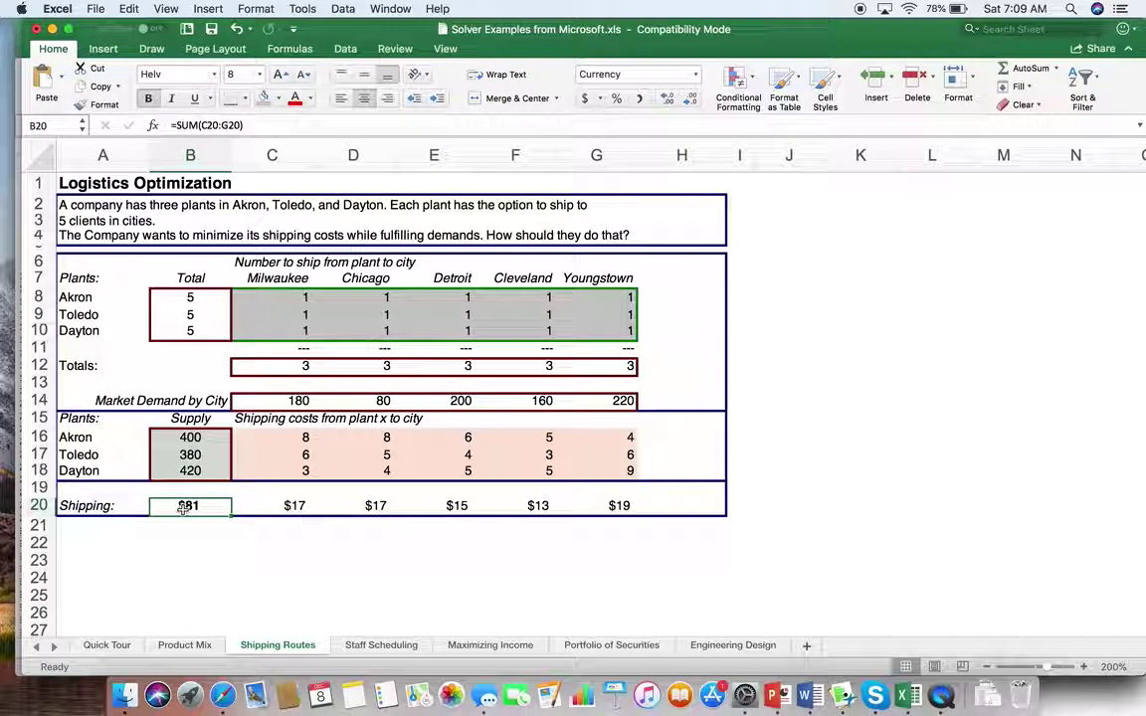
left_click(279, 98)
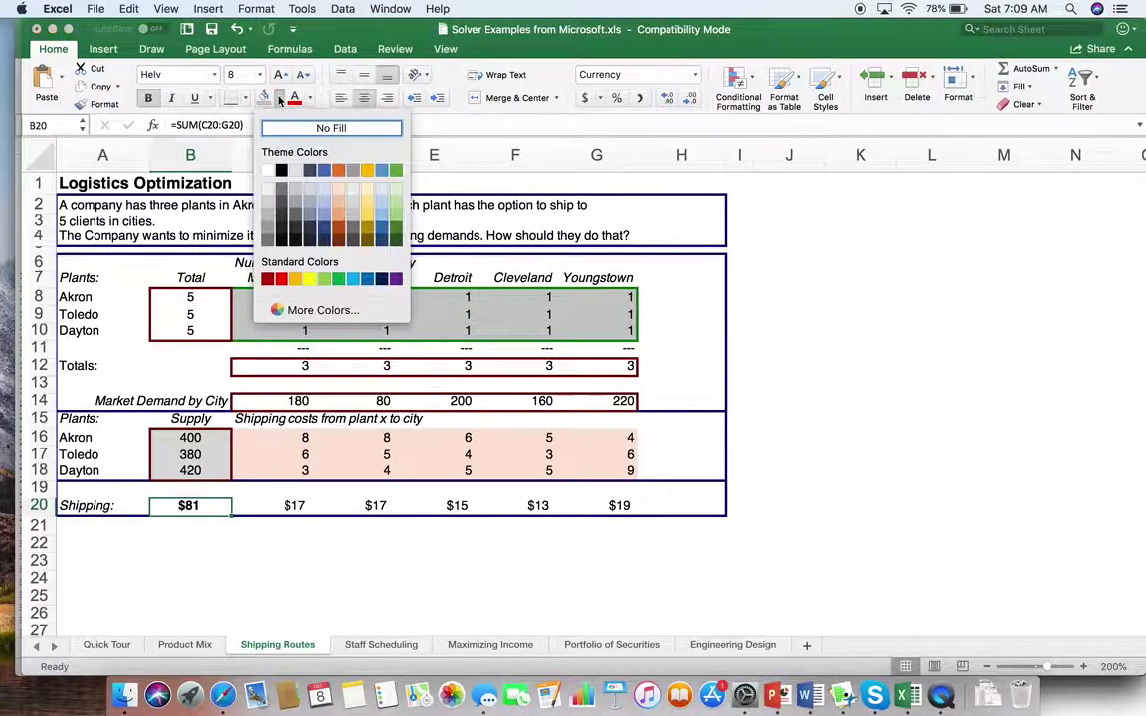
left_click(367, 200)
left_click(363, 557)
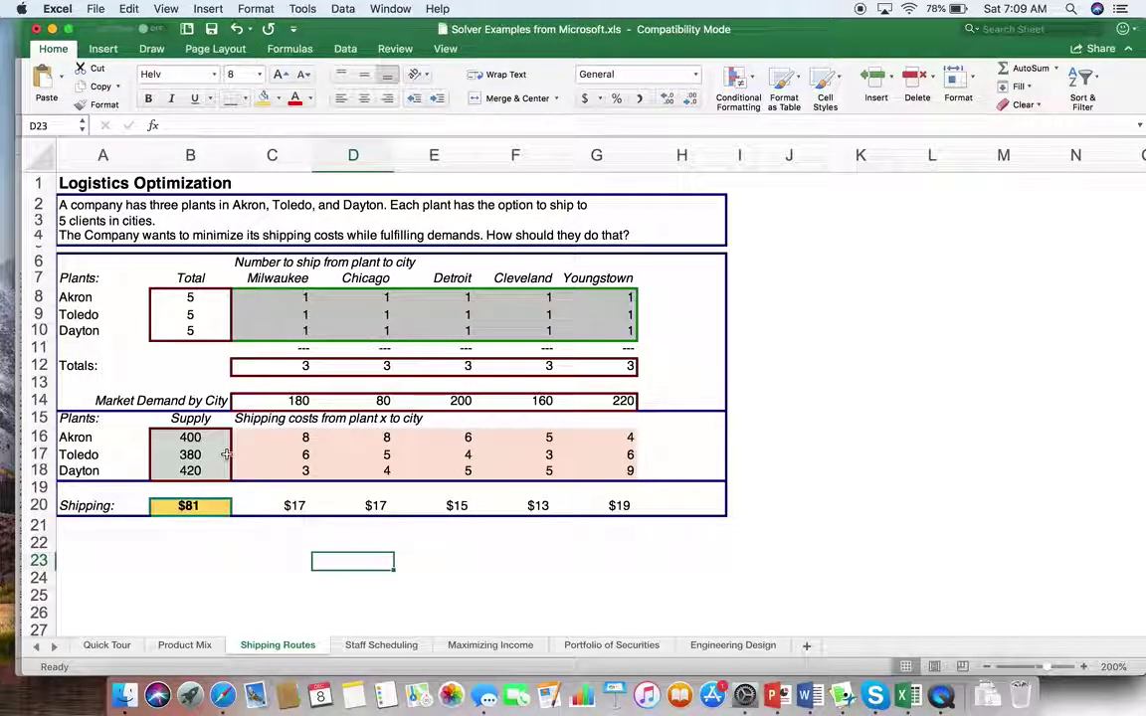
Review the total shipping cost in B20, the supply limits in B16:B18, and the city demands in C14:G14
left_click(189, 508)
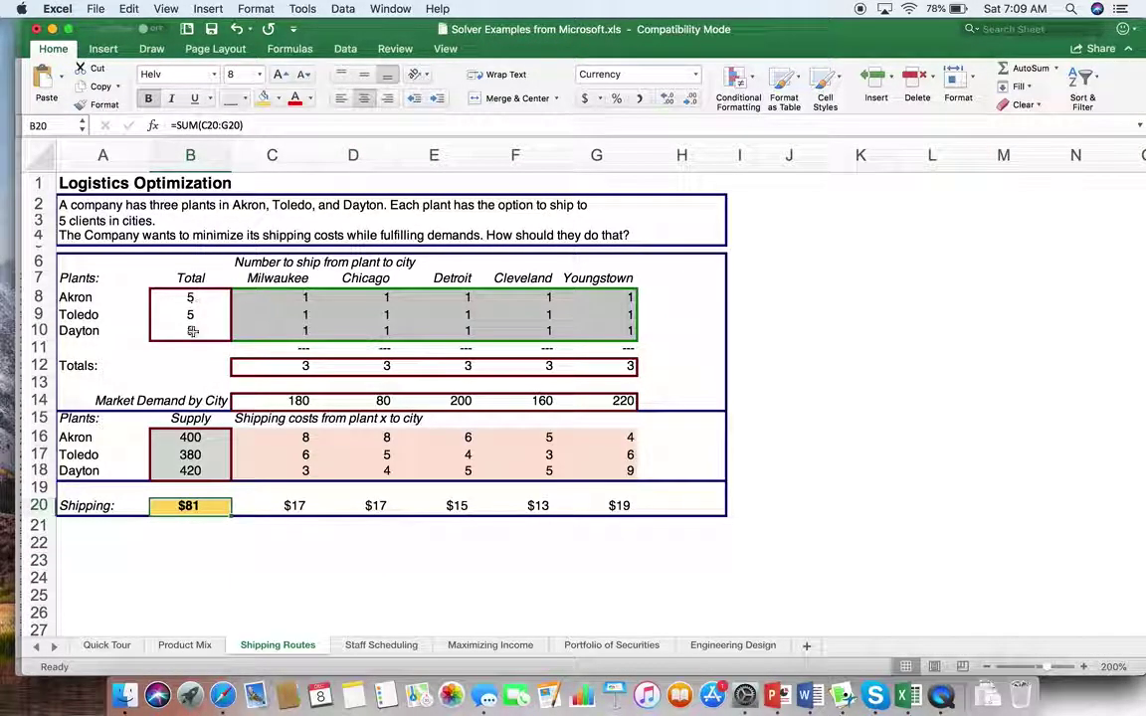
left_click_drag(192, 436, 191, 471)
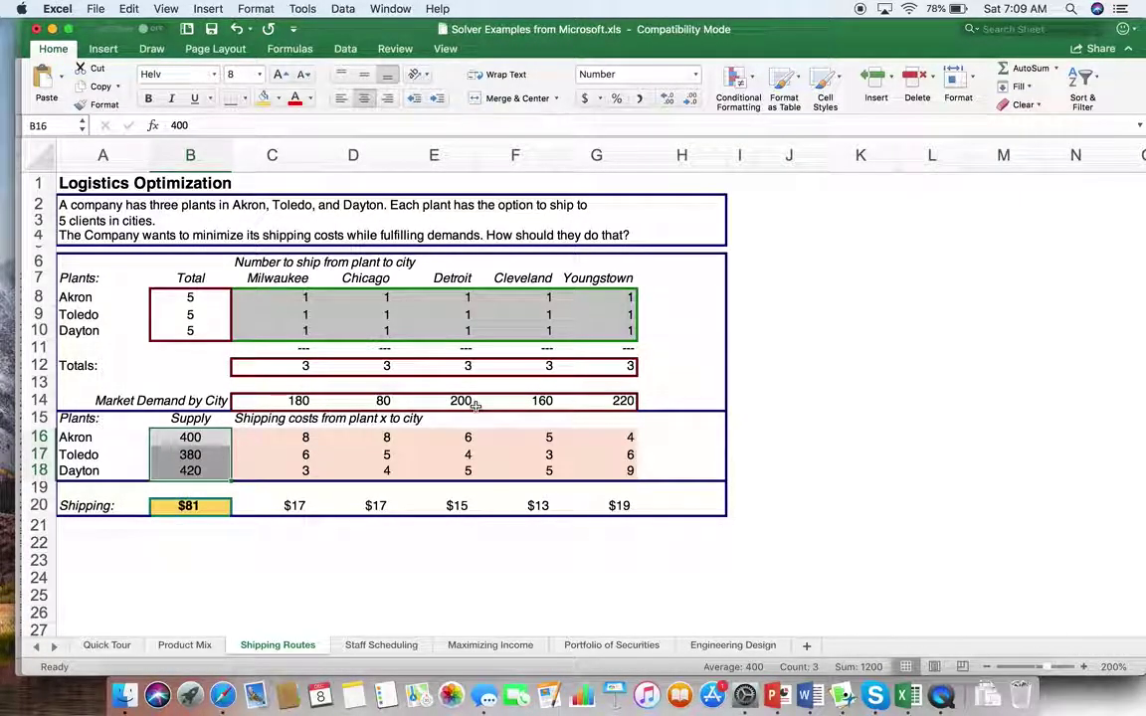
left_click_drag(243, 400, 609, 400)
left_click(784, 386)
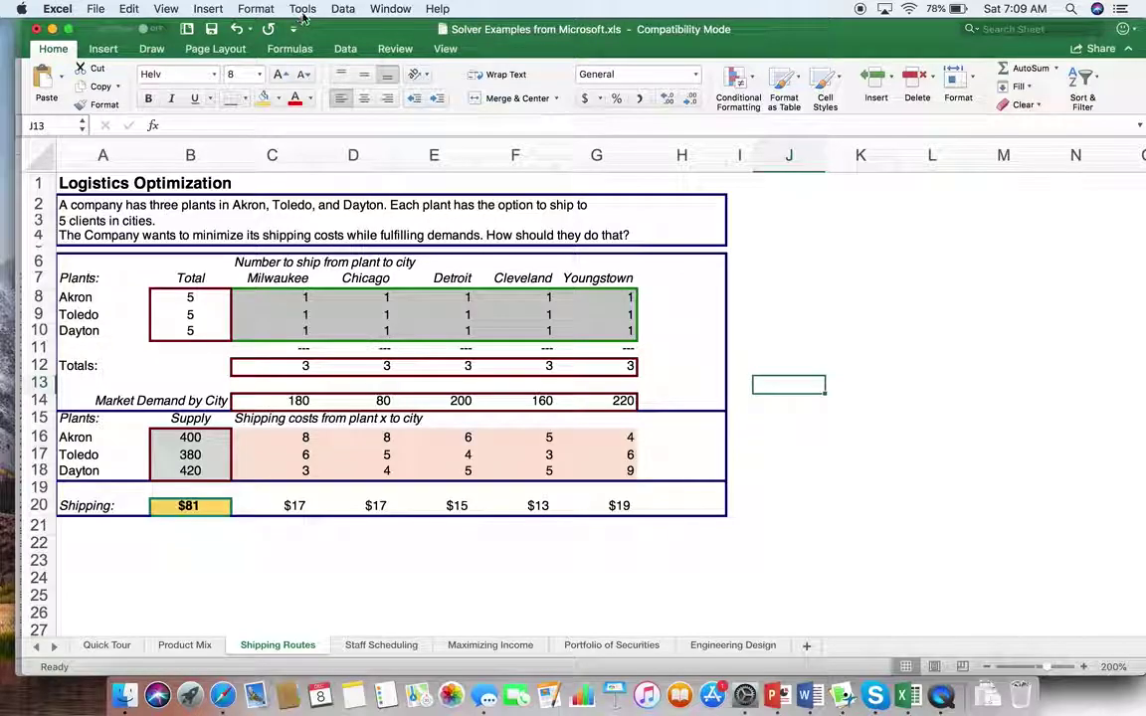
Open Solver and examine the existing objective, changing variable cells, and each of the listed constraints against the worksheet ranges
left_click(303, 9)
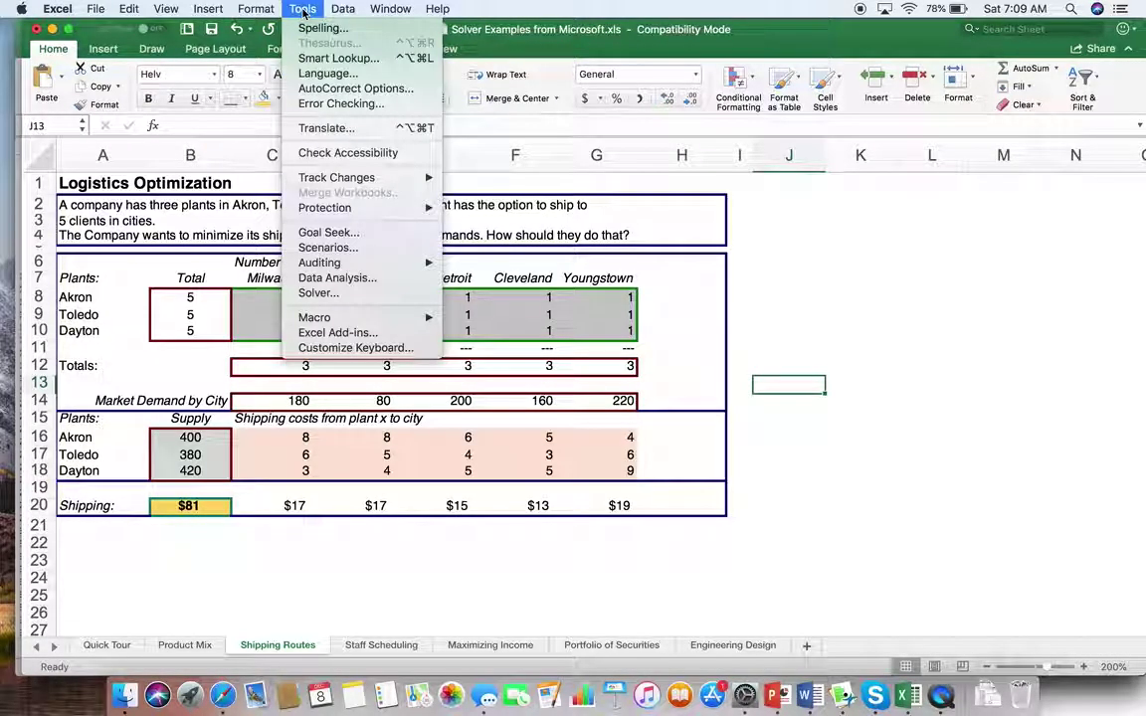
left_click(348, 294)
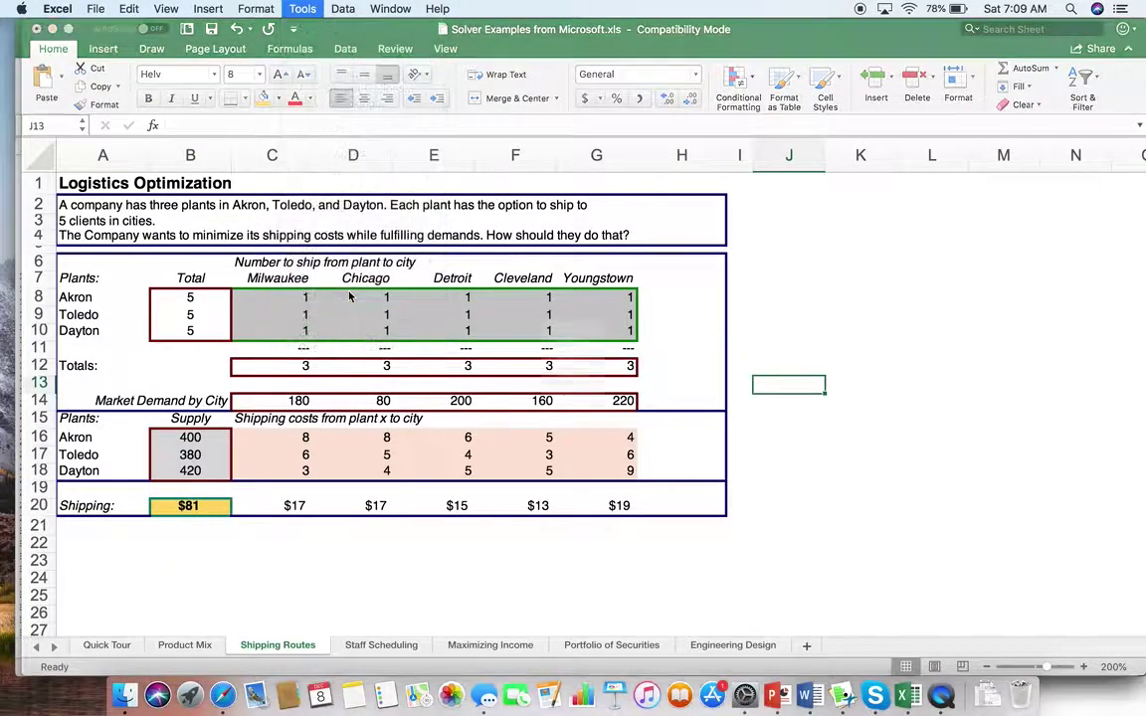
left_click_drag(595, 154, 903, 174)
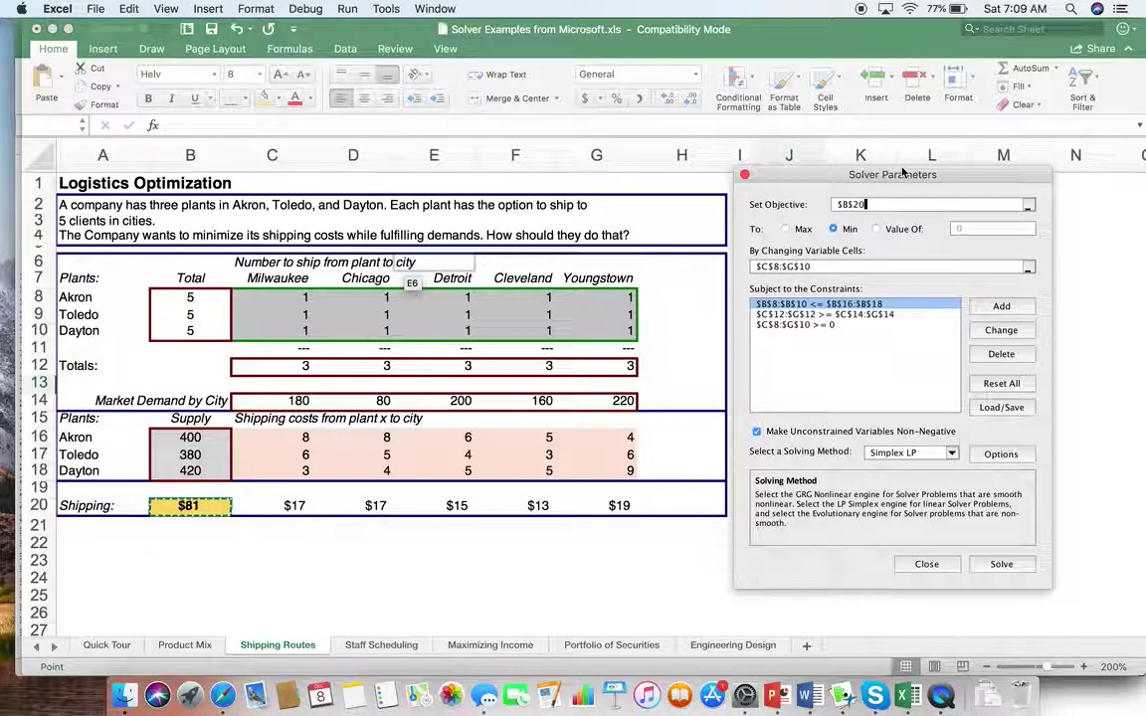
left_click(872, 205)
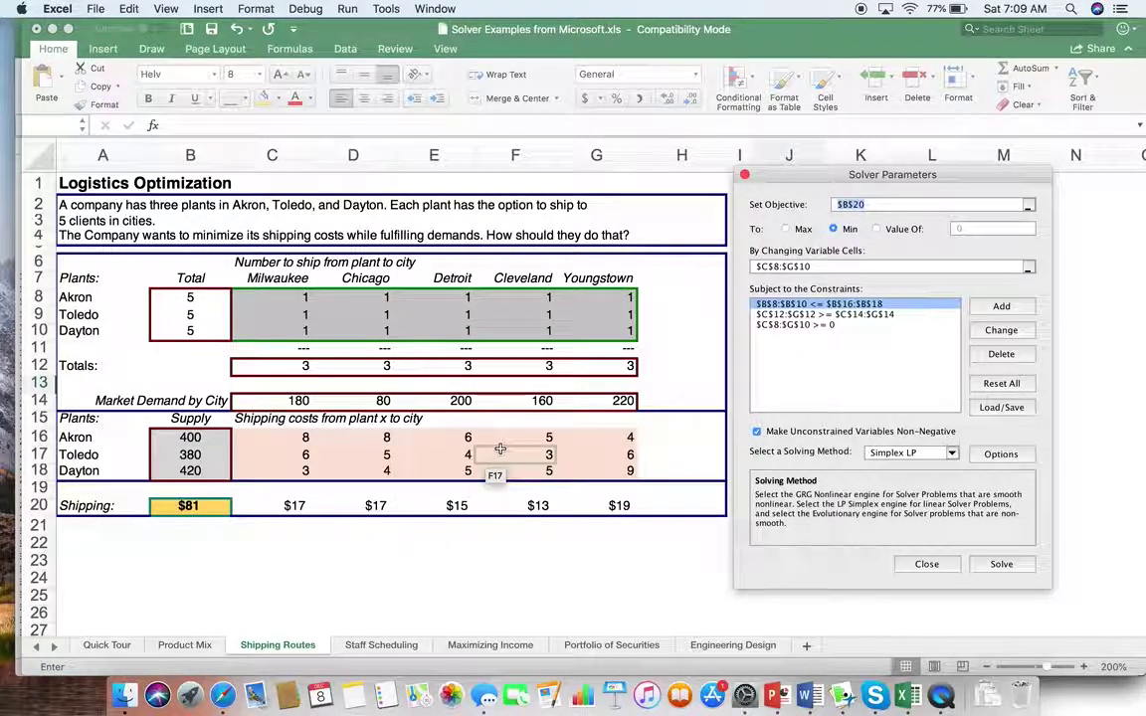
left_click(885, 204)
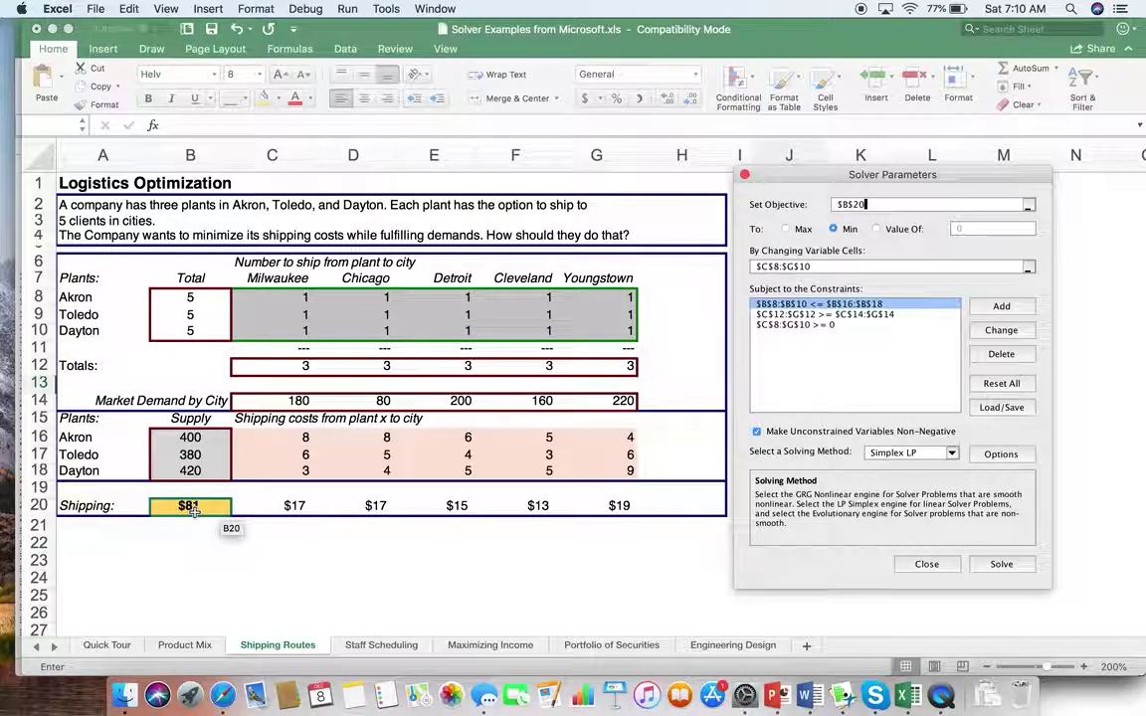
left_click(813, 266)
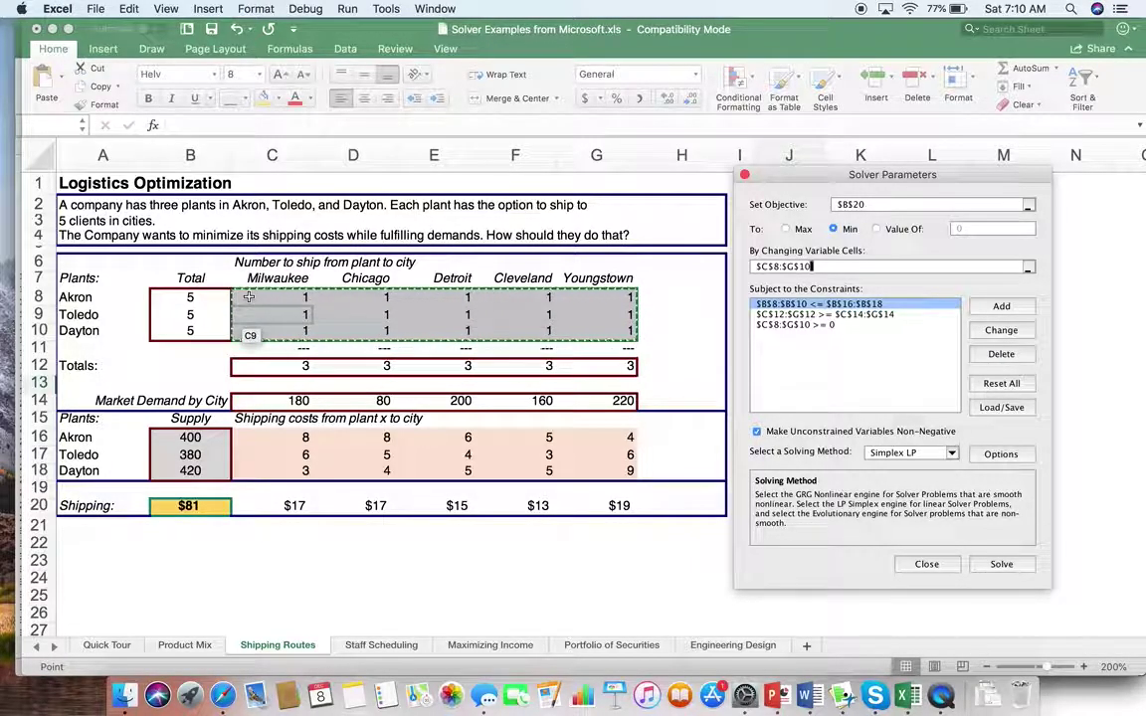
left_click(835, 304)
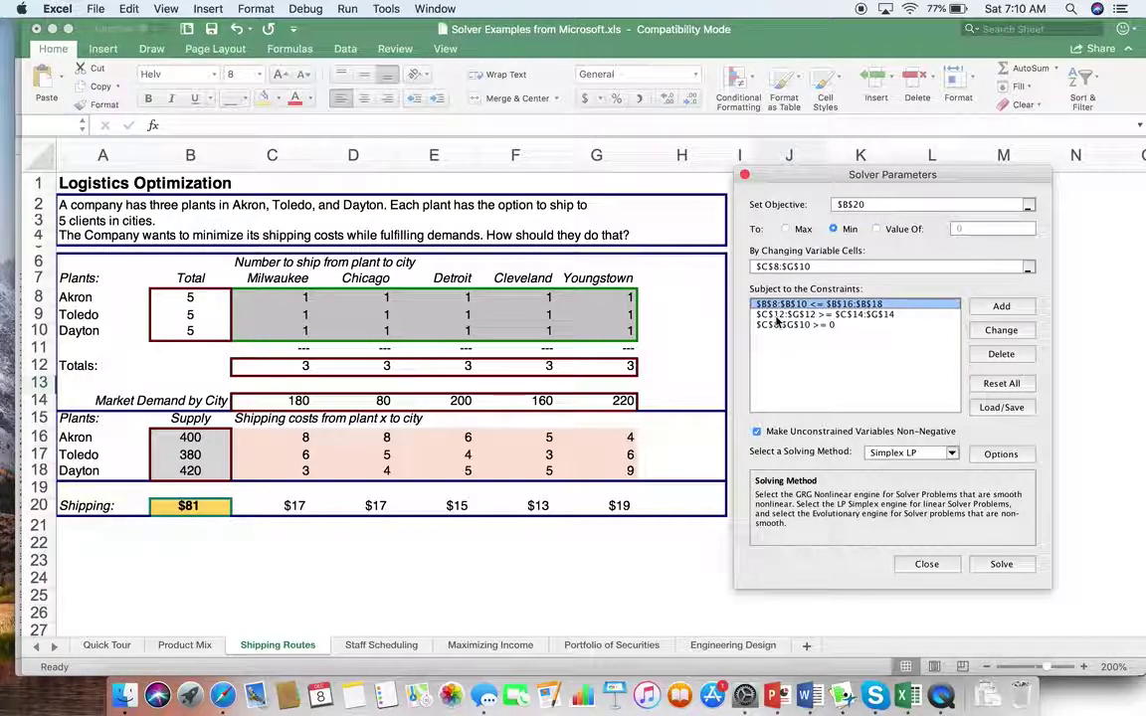
left_click(868, 316)
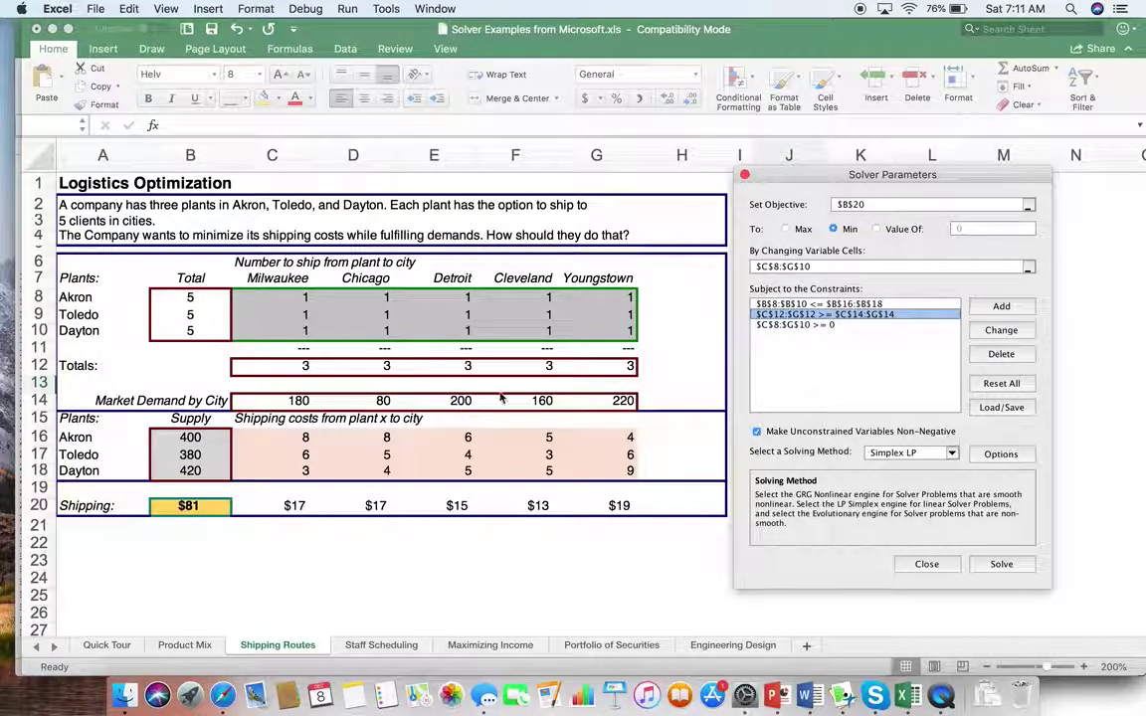
left_click(799, 326)
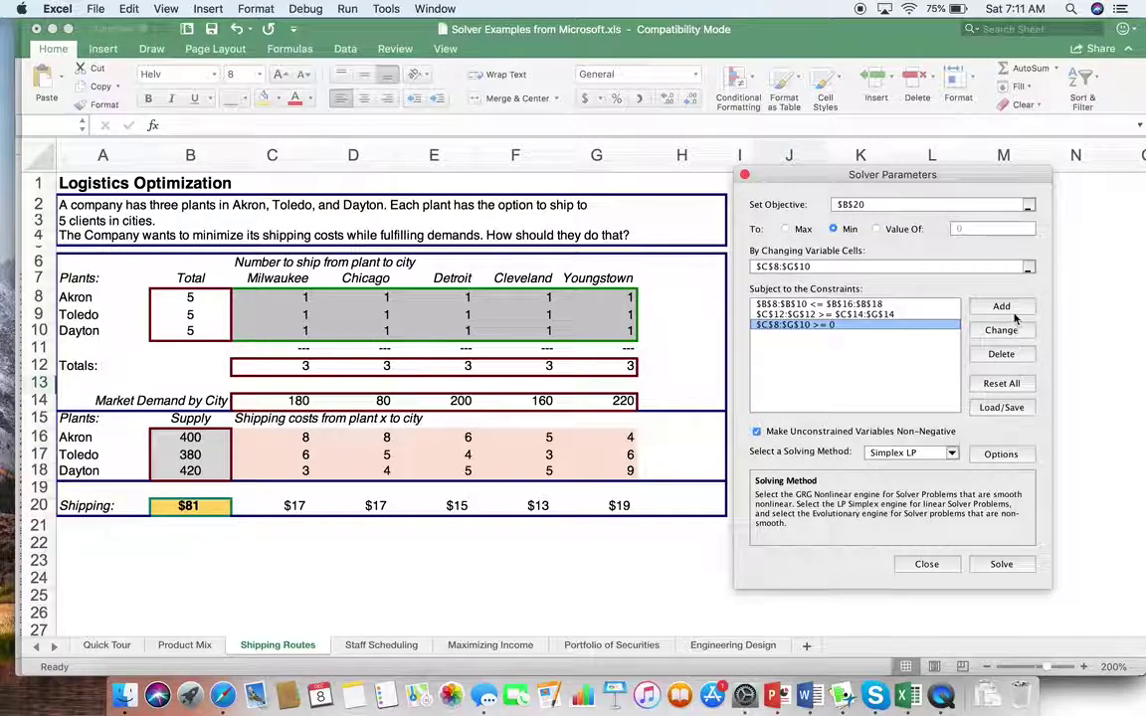
Reset all Solver options and cell selections, and clear the objective cell
left_click(1001, 384)
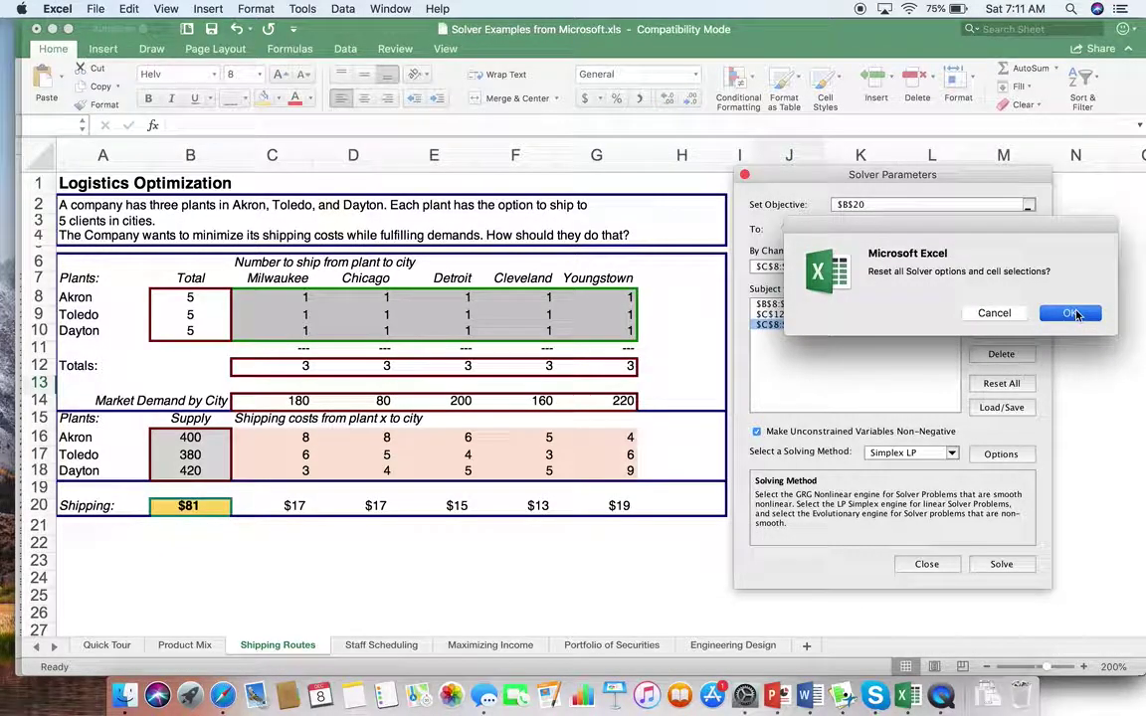
left_click(1072, 313)
left_click(880, 205)
type("$J$13")
left_click_drag(879, 205, 790, 202)
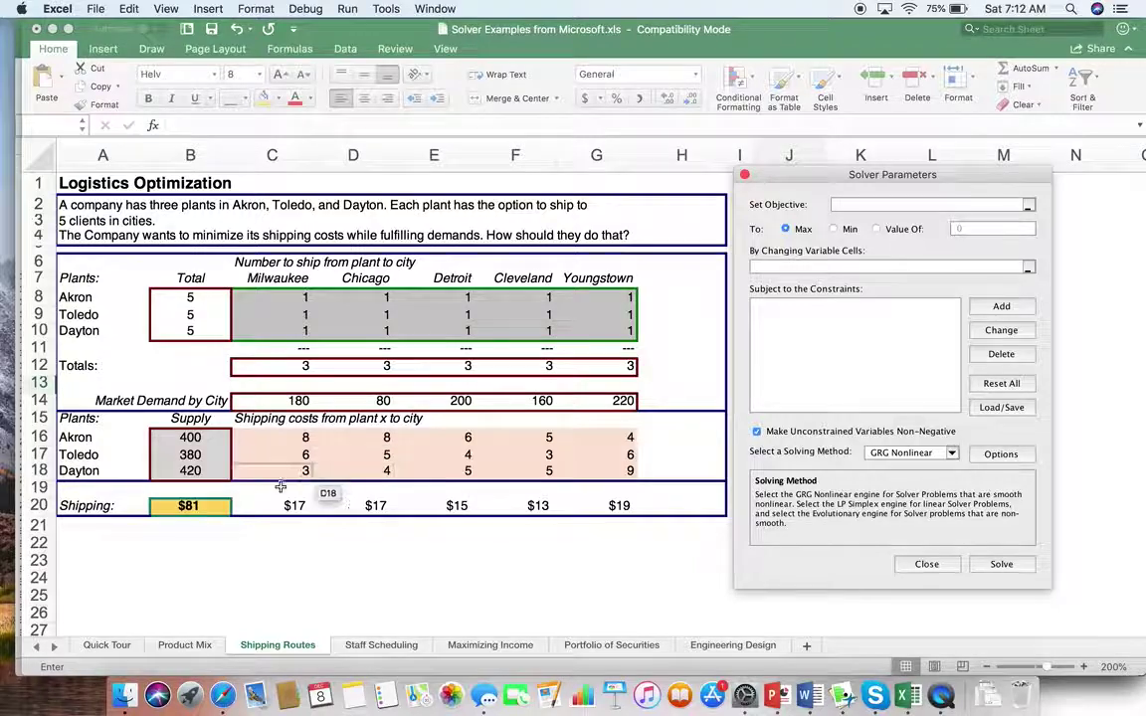
Set Solver to minimize the total shipping cost in B20 by changing the shipment quantities in C8:G10
left_click(187, 512)
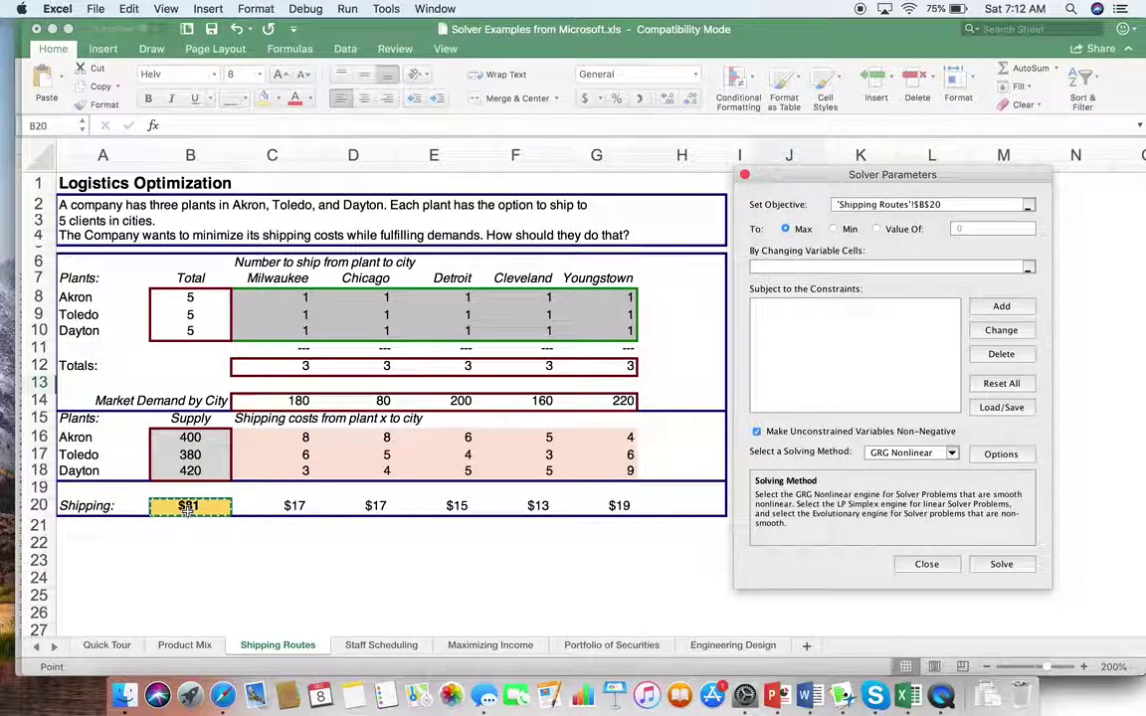
left_click(835, 229)
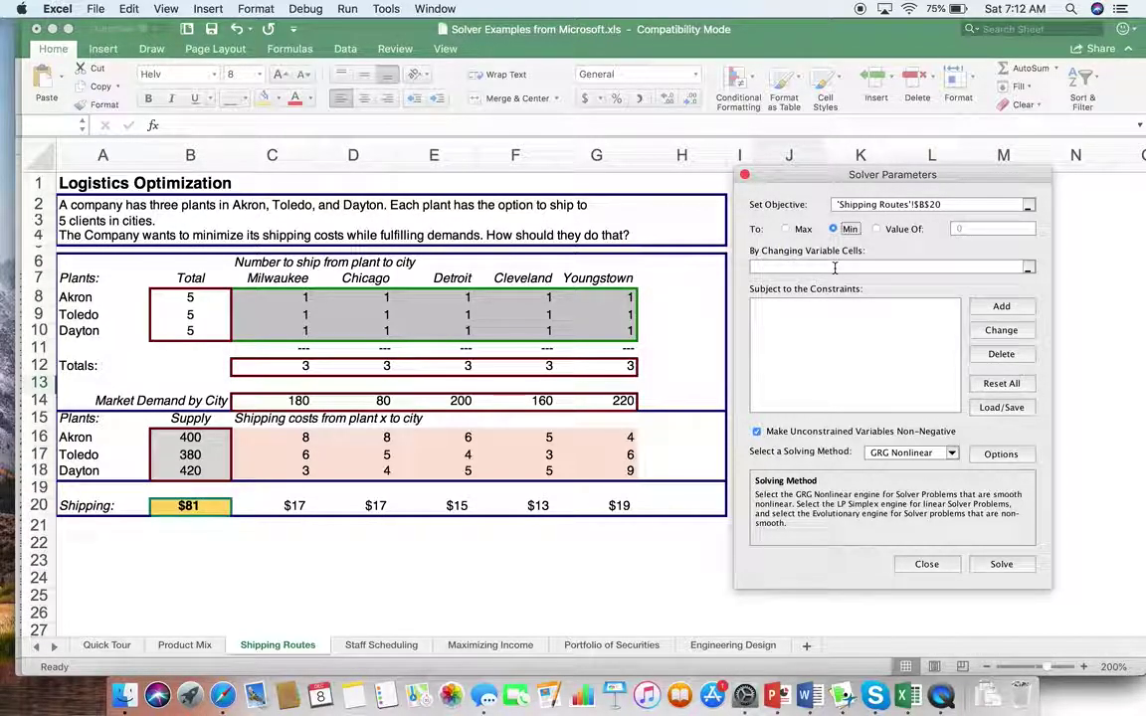
left_click(835, 268)
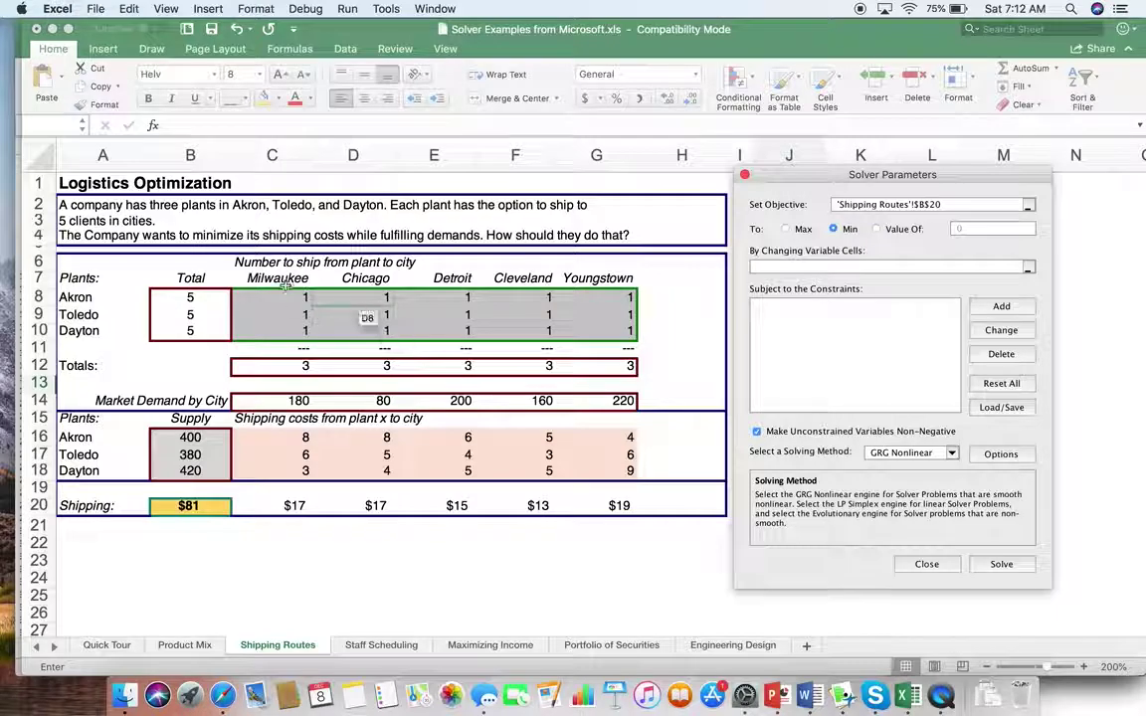
left_click_drag(268, 300, 576, 329)
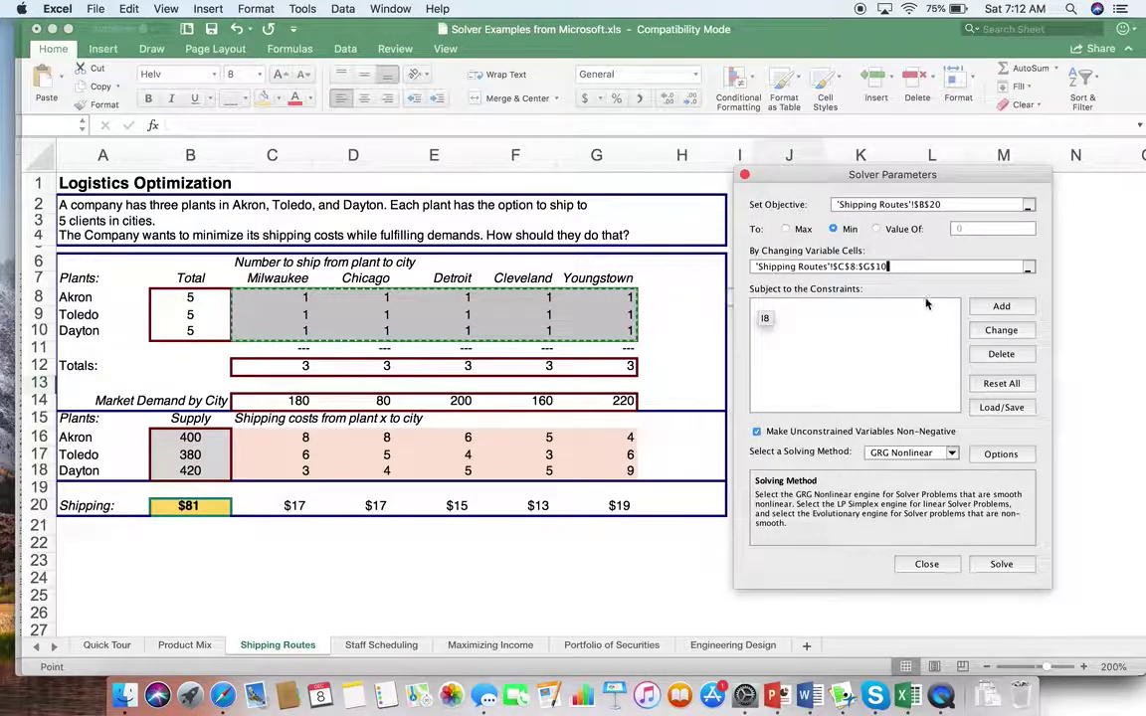
Add a supply constraint requiring the plant totals B8:B10 to be <= the supply limits B16:B18
left_click(993, 308)
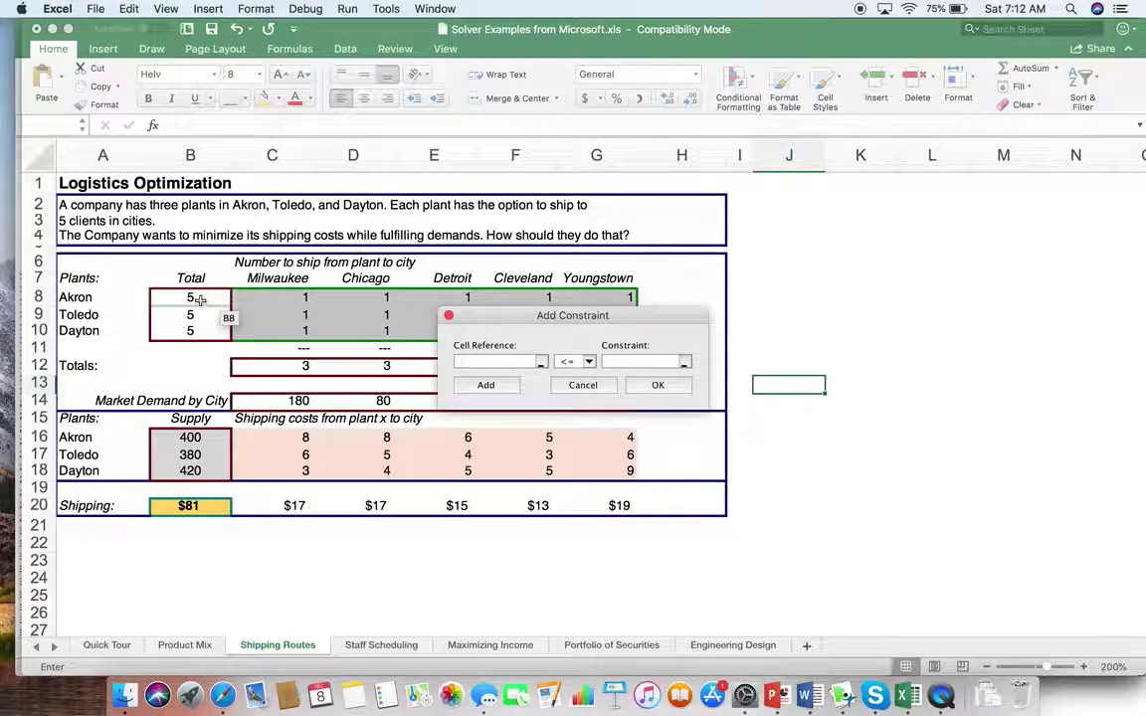
left_click_drag(194, 297, 193, 335)
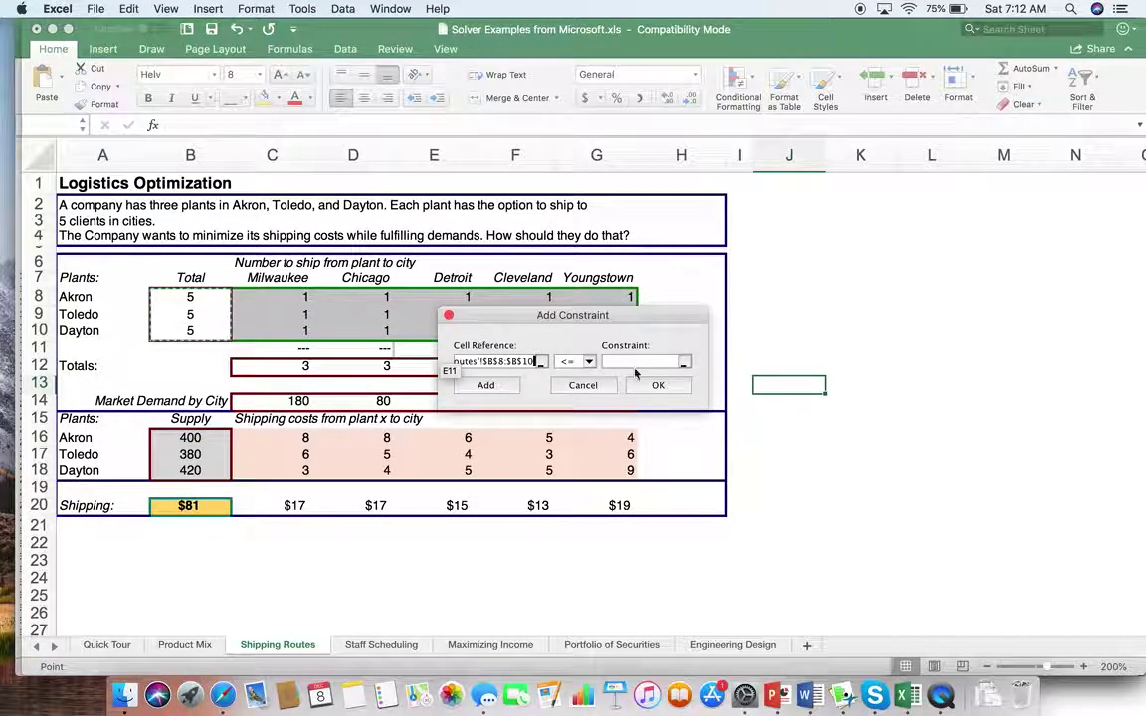
left_click(629, 366)
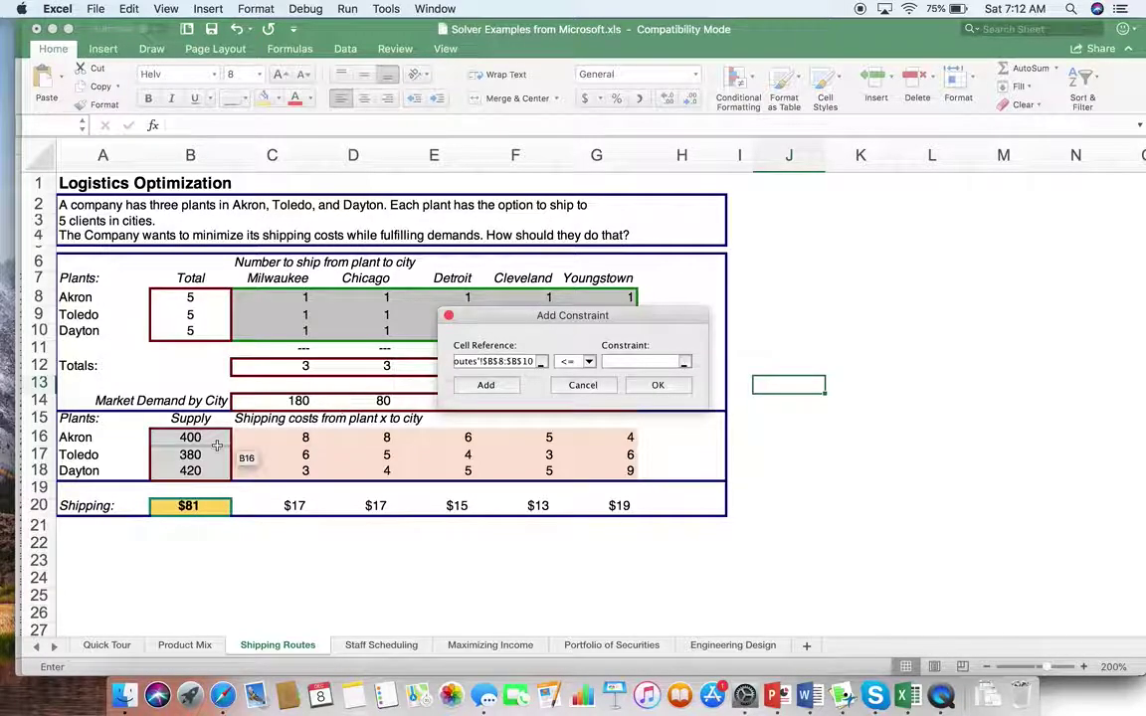
left_click_drag(198, 439, 196, 472)
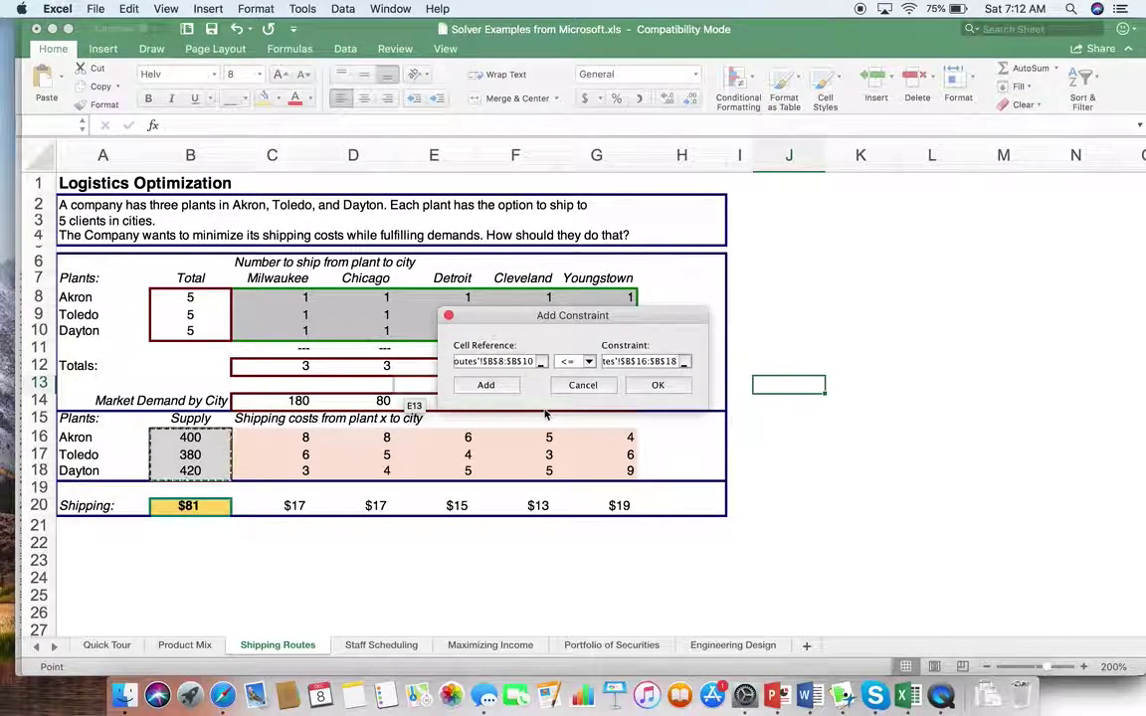
left_click(502, 389)
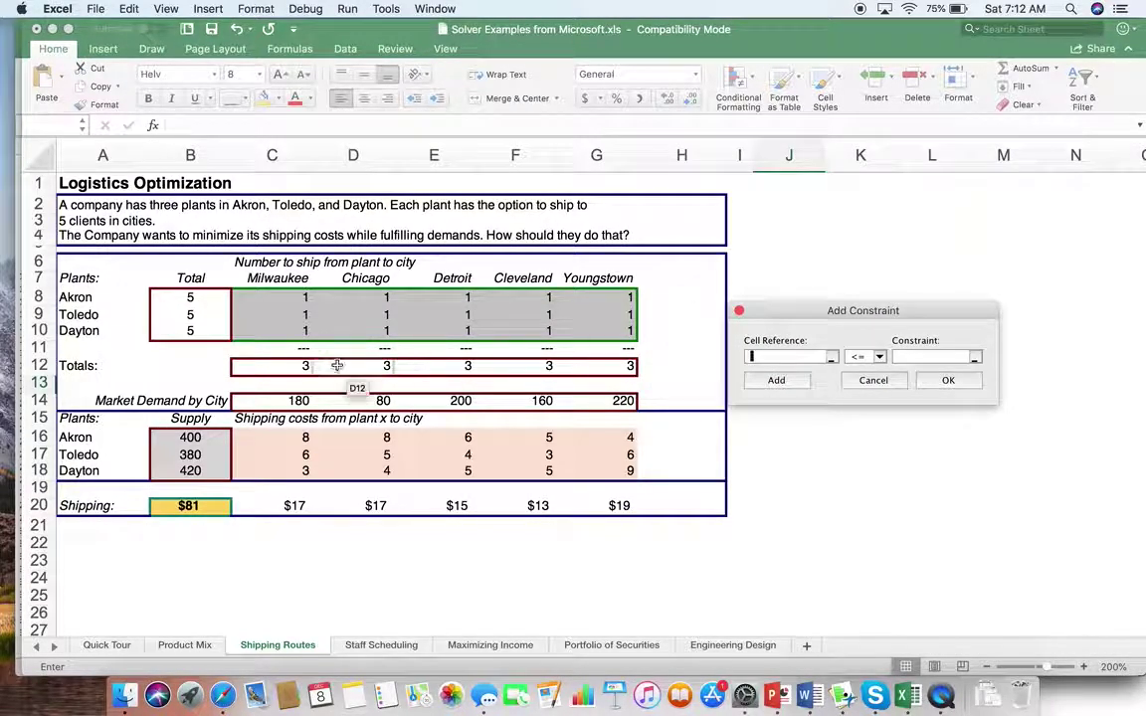
left_click_drag(288, 369, 614, 370)
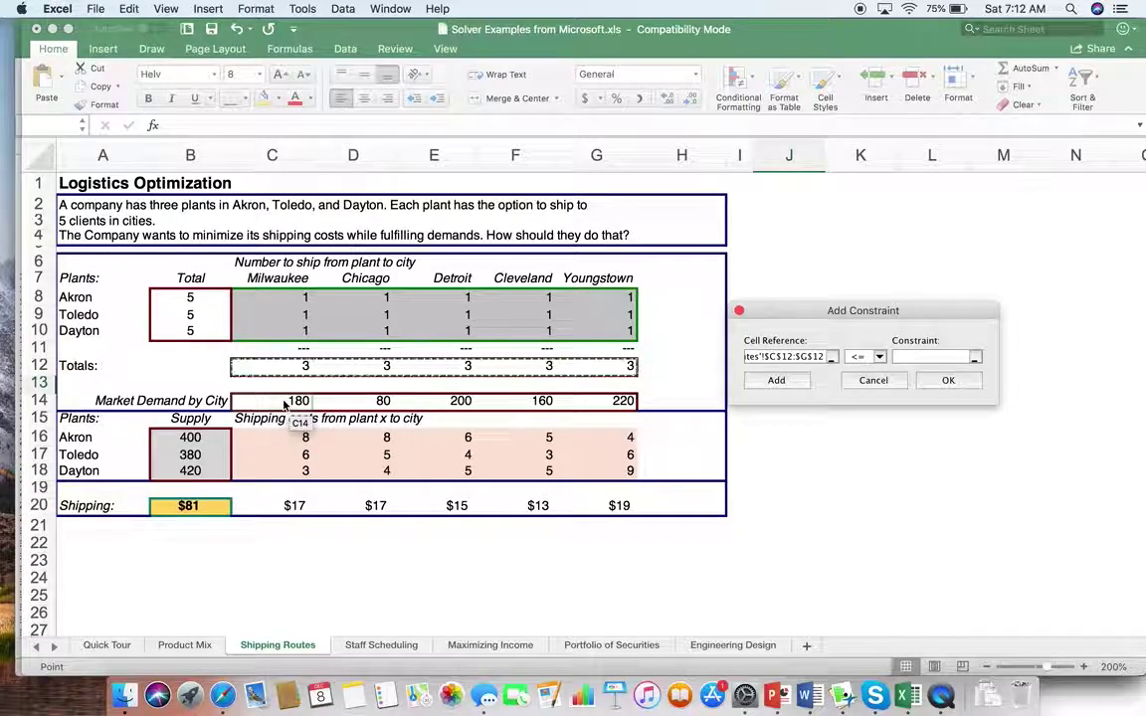
left_click_drag(286, 401, 597, 402)
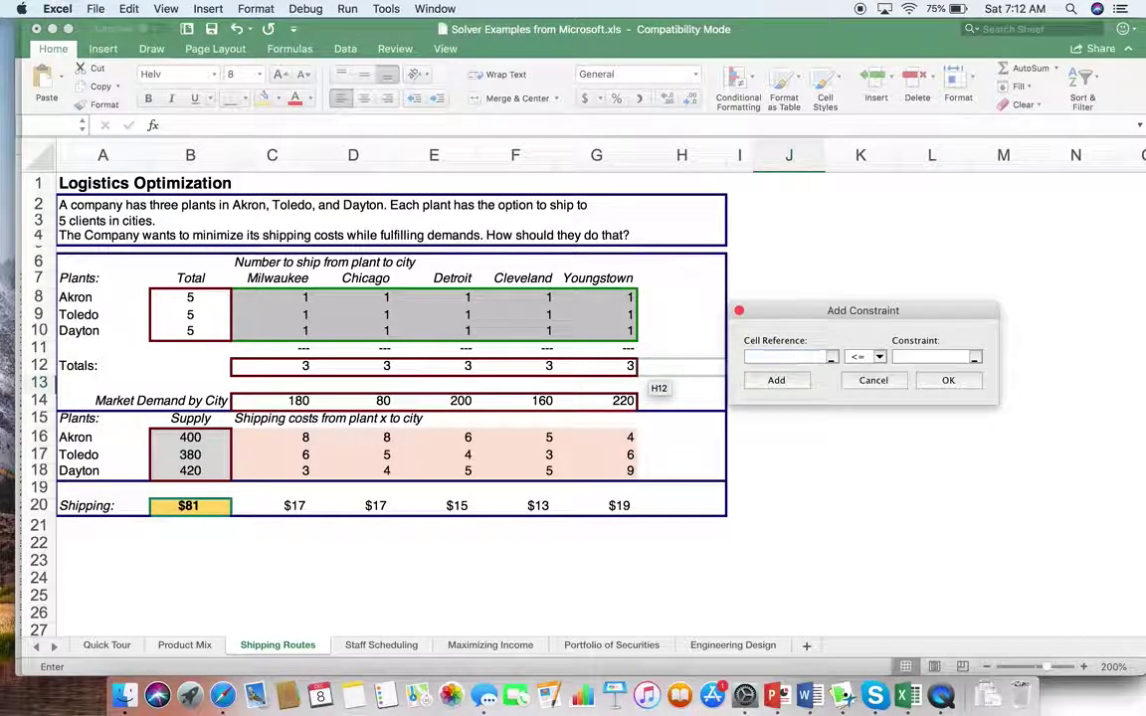
left_click(778, 380)
Add a demand constraint requiring the city totals C12:G12 to be >= the market demands C14:G14
left_click_drag(265, 365, 627, 365)
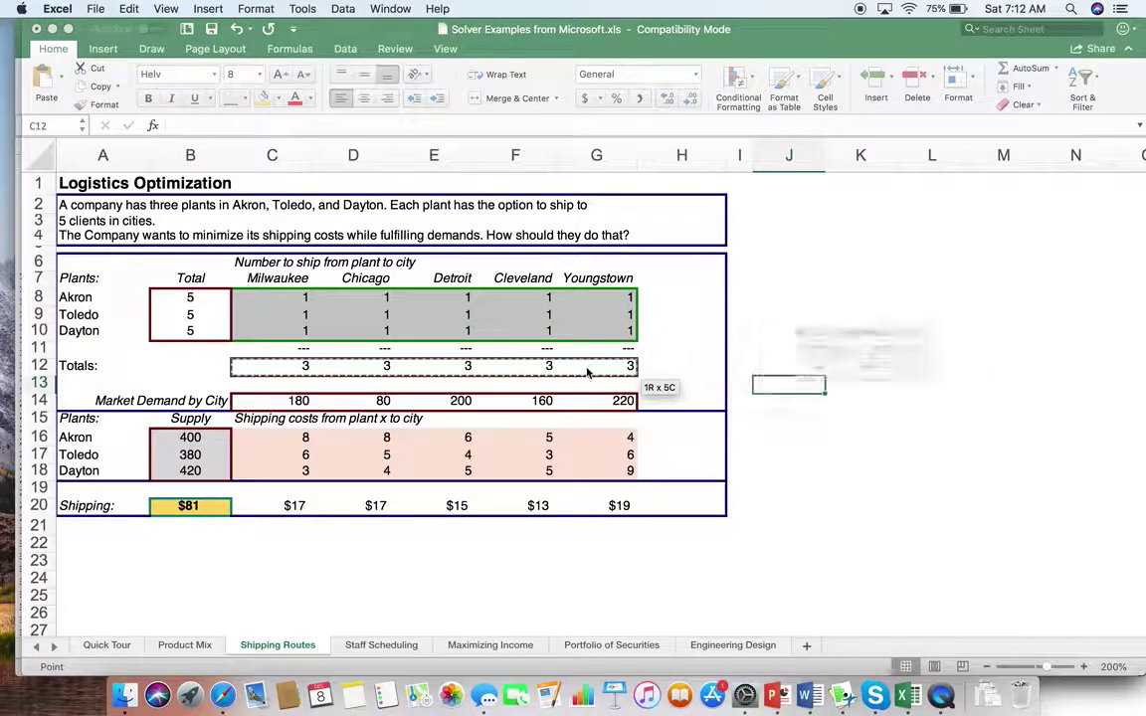
left_click(880, 356)
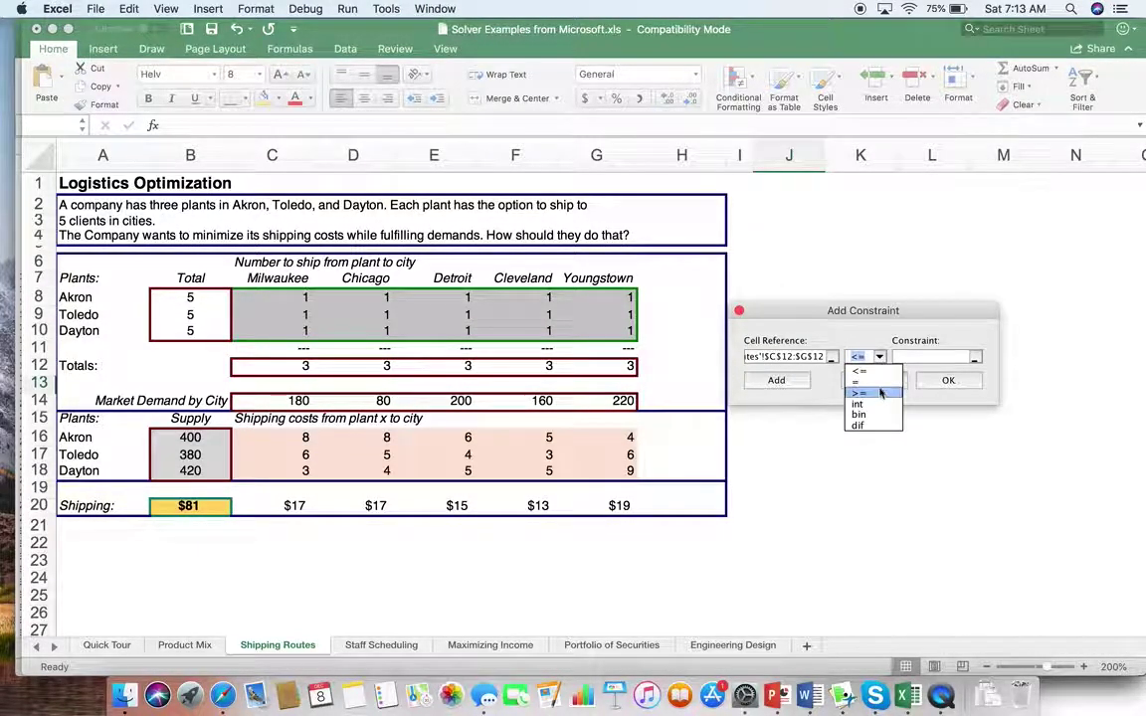
left_click(865, 386)
left_click(909, 358)
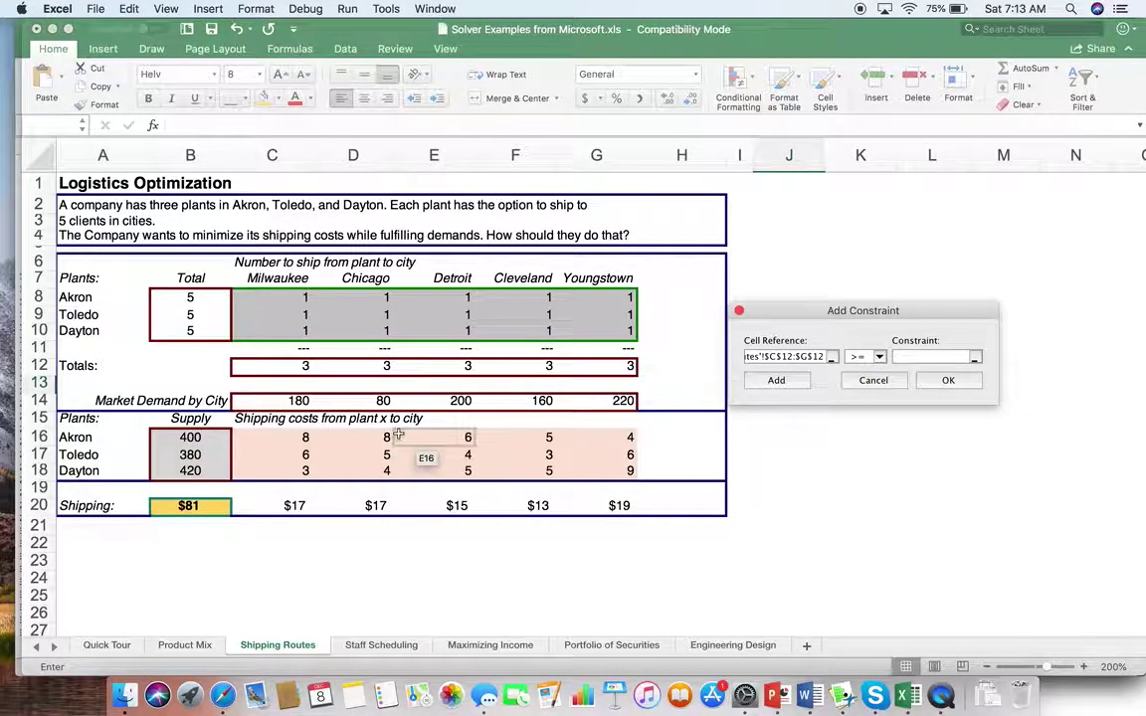
left_click_drag(284, 400, 609, 401)
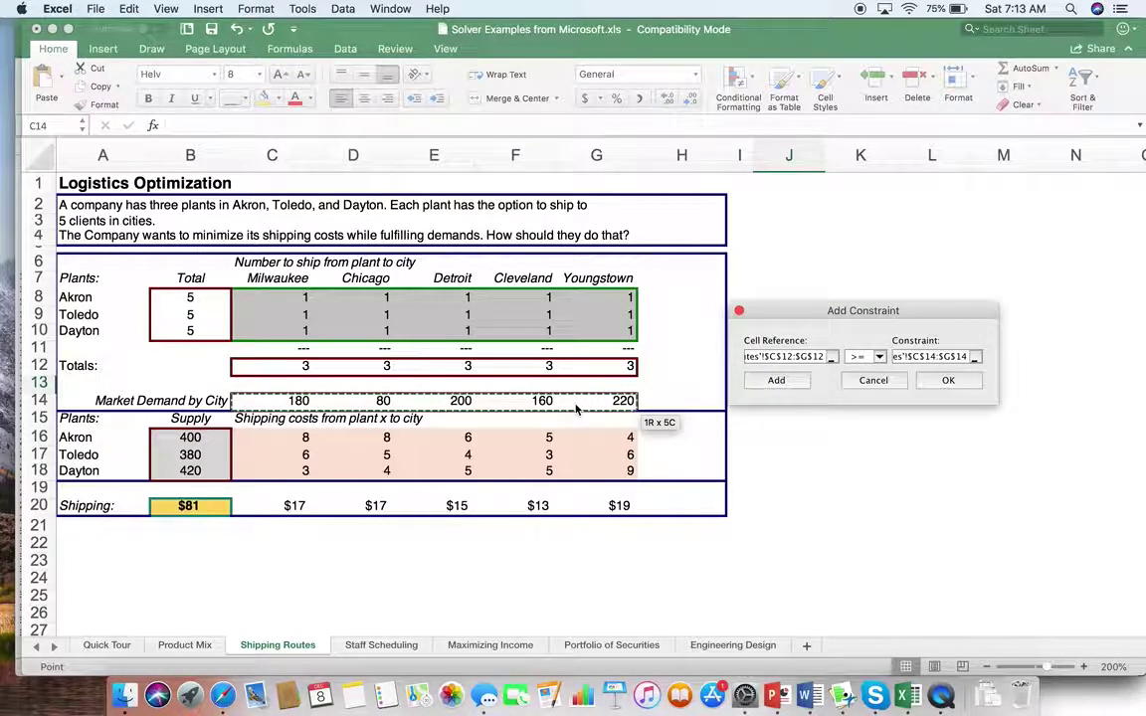
left_click(801, 382)
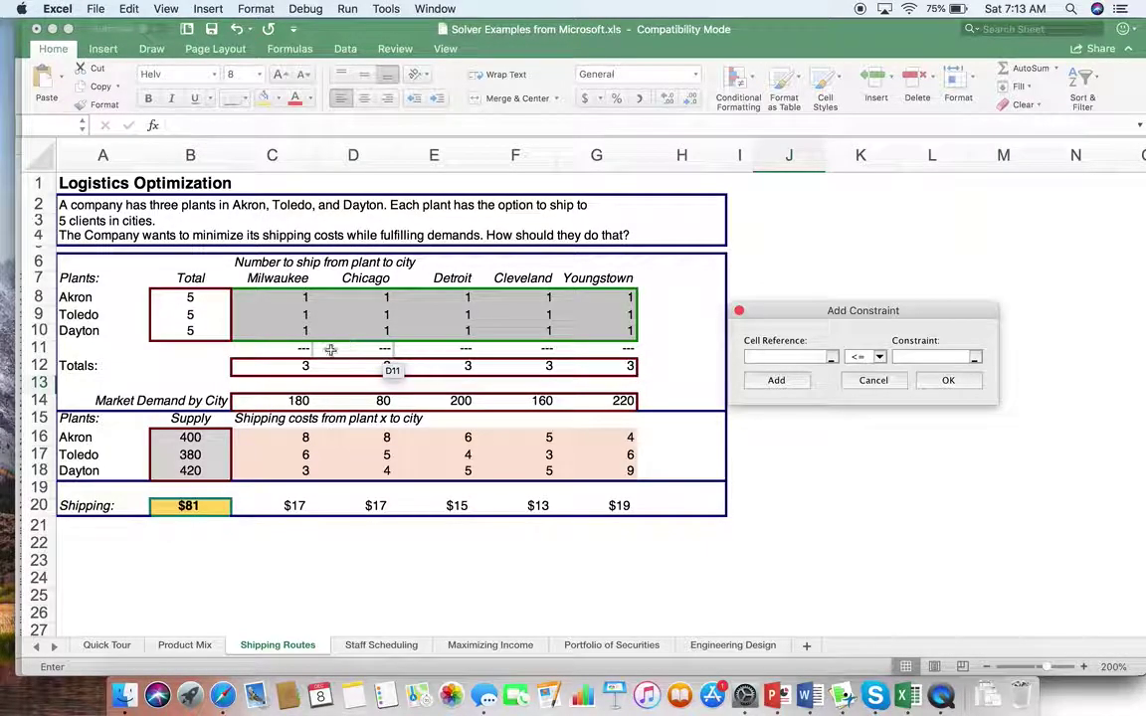
Add a non-negativity constraint requiring the shipment quantities C8:G10 to be >= 0
left_click_drag(295, 297, 591, 332)
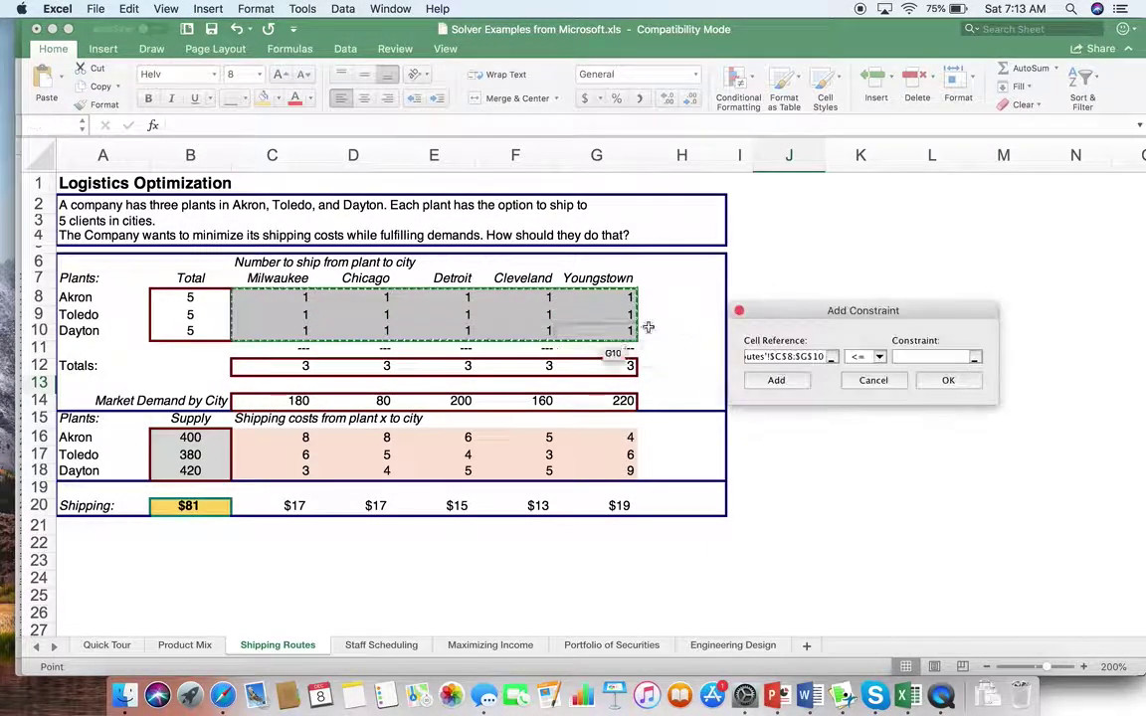
left_click(879, 357)
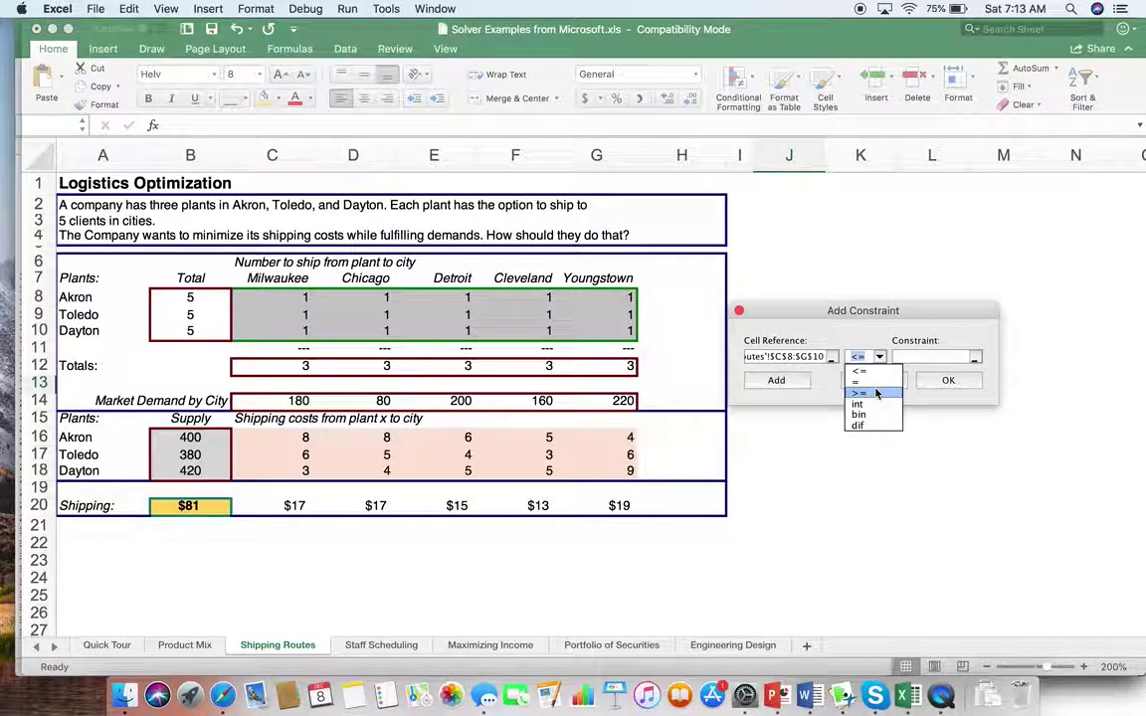
left_click(858, 393)
left_click(914, 358)
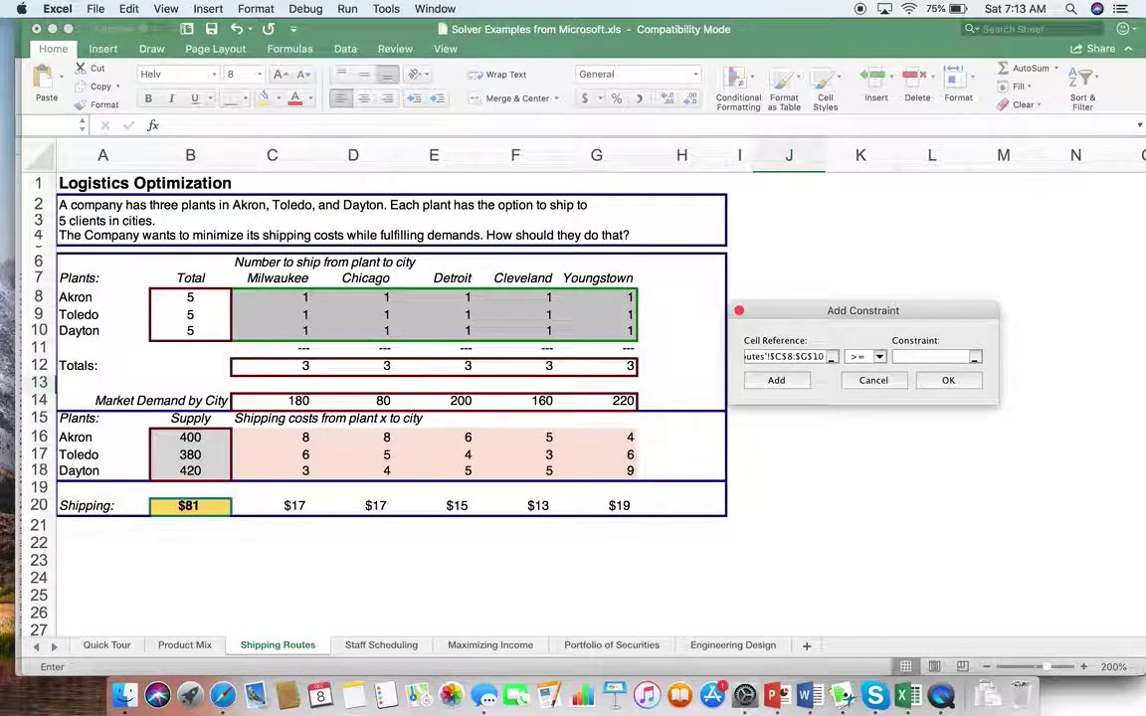
type("0")
left_click(777, 381)
Add a final constraint making the shipment quantities C8:G10 integers, and move the Solver settings clear of the data table
left_click_drag(257, 296, 595, 330)
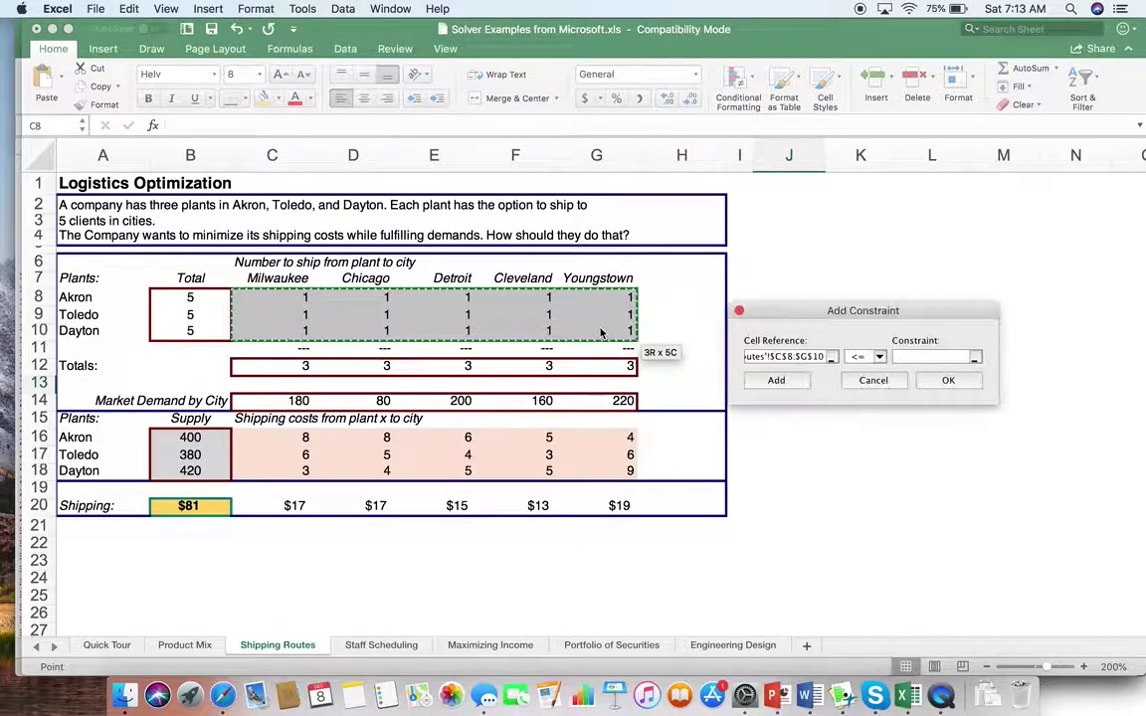
left_click(865, 356)
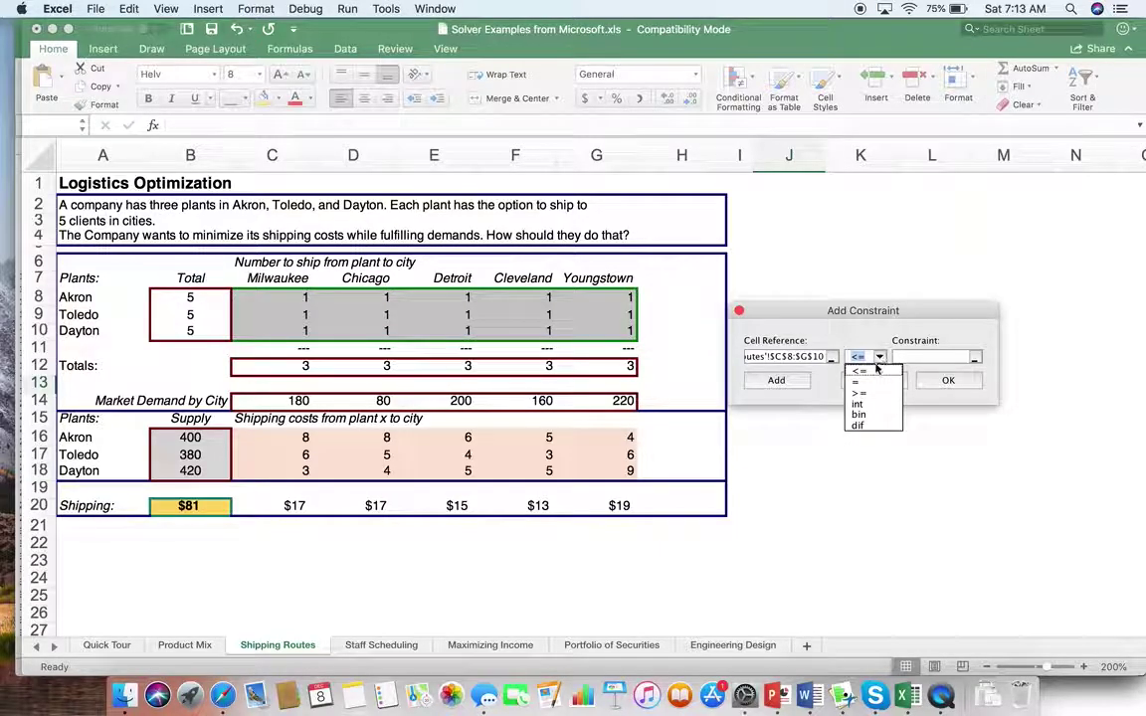
left_click(869, 406)
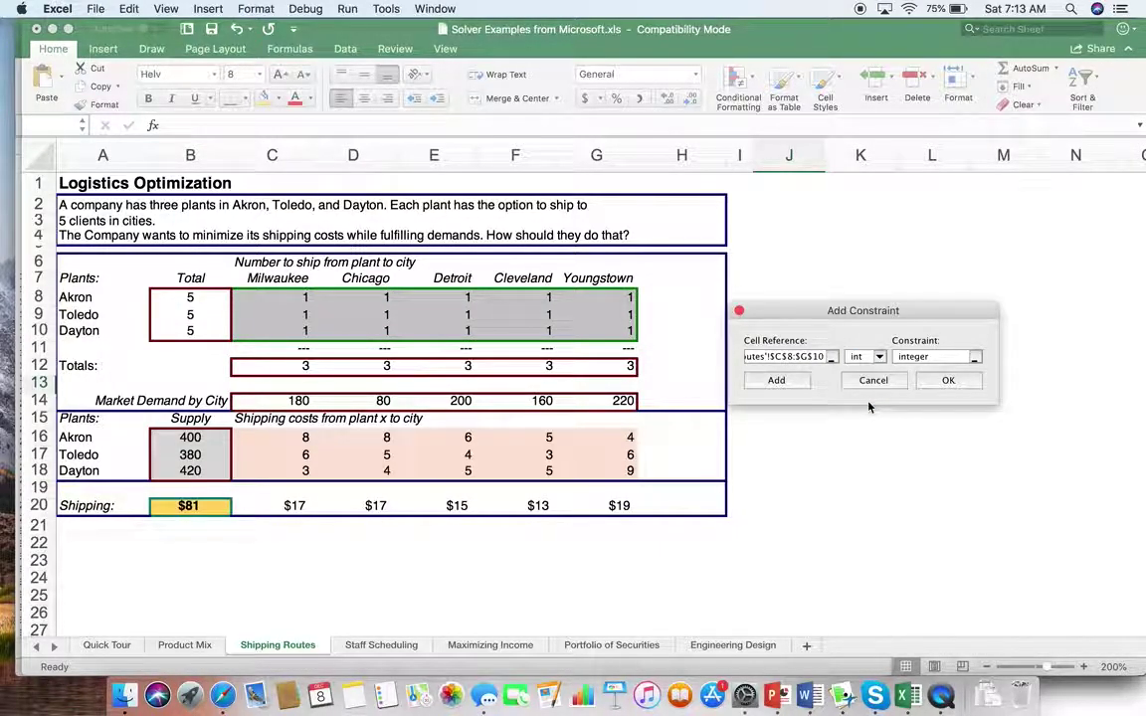
left_click(947, 382)
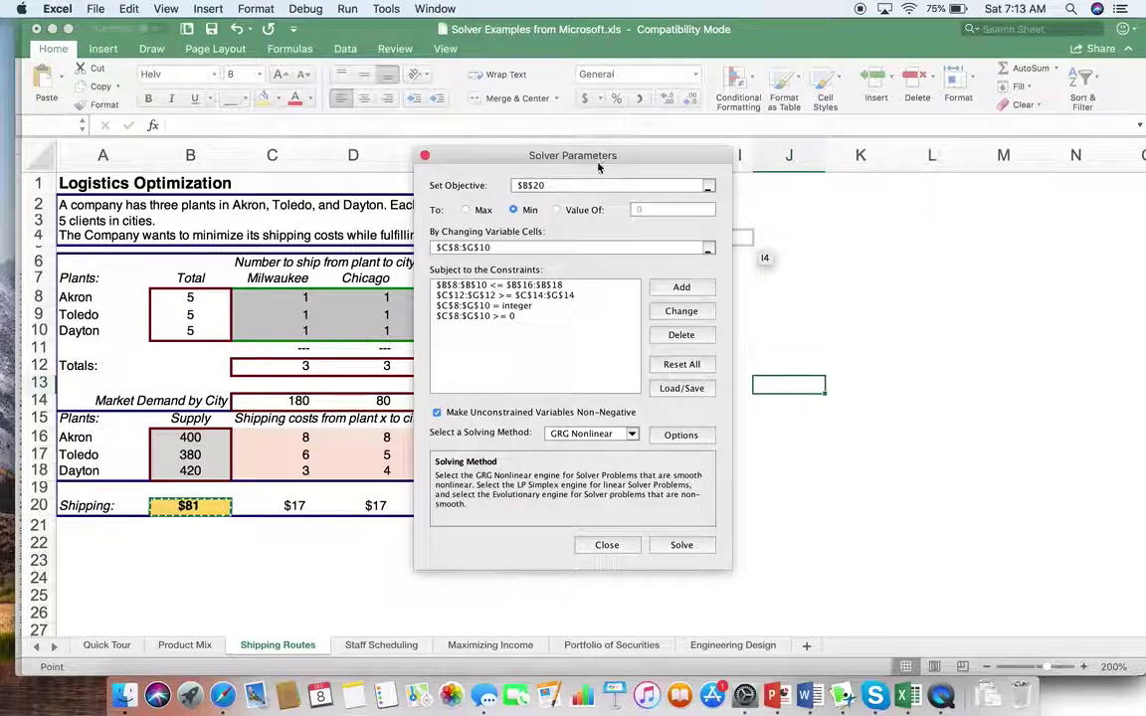
left_click_drag(595, 159, 923, 157)
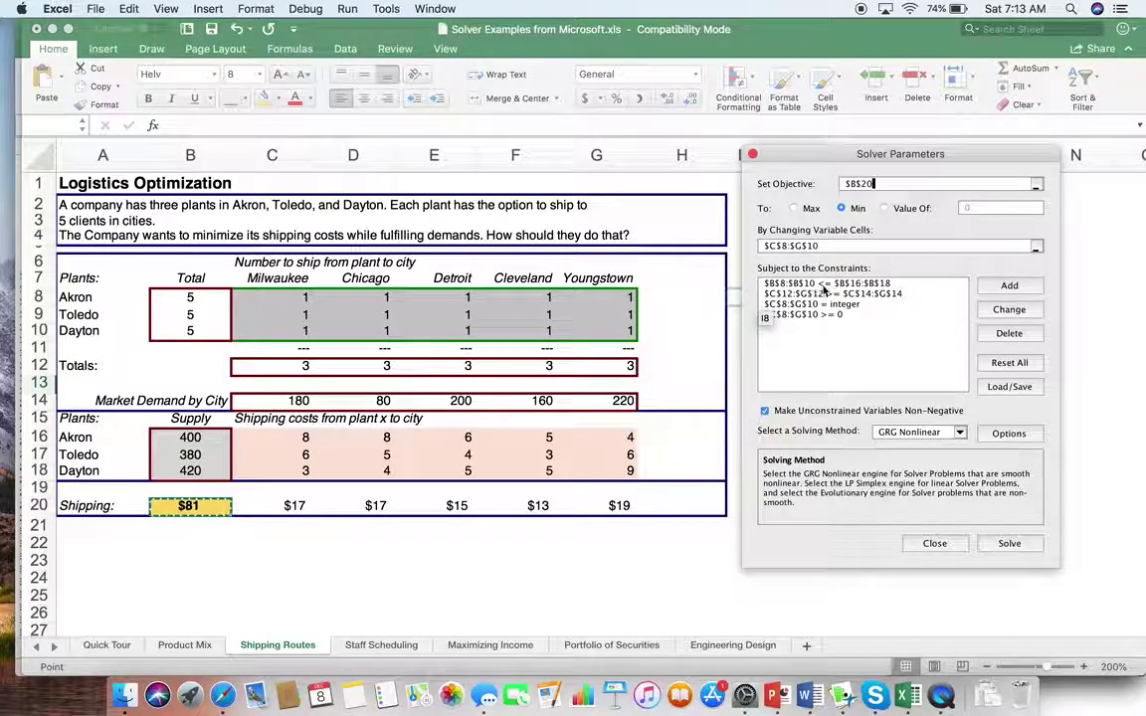
Check the supply, demand and integer constraints, then run Solver and keep the Solver solution
left_click(902, 285)
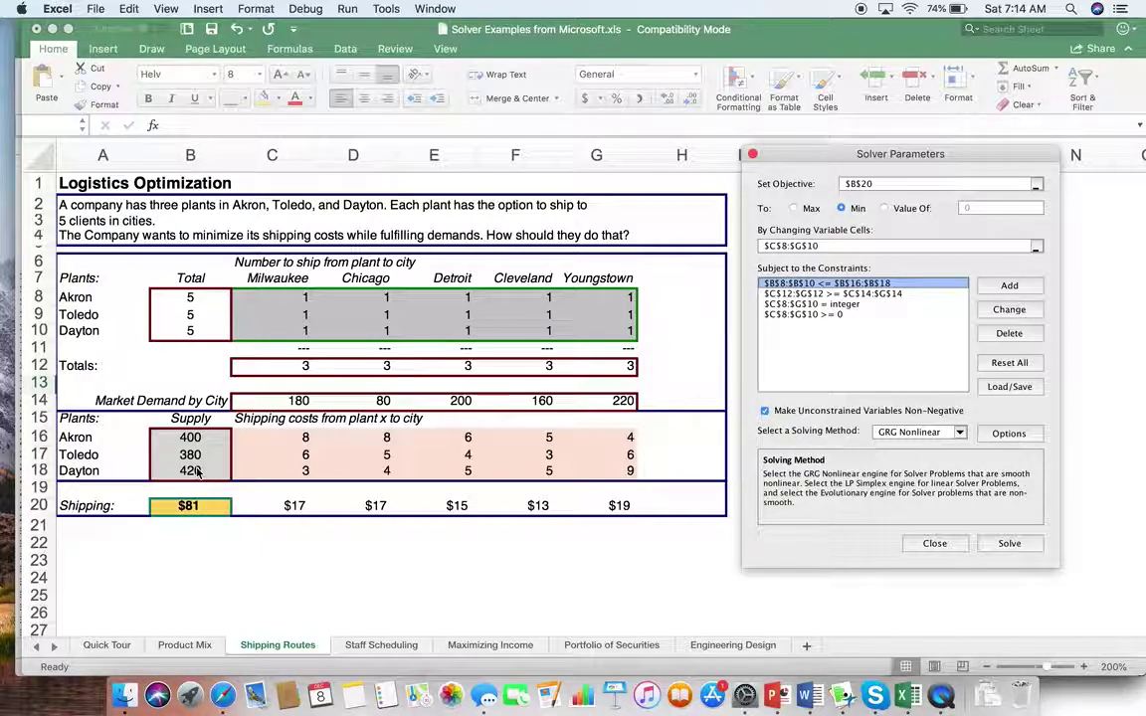
left_click(835, 293)
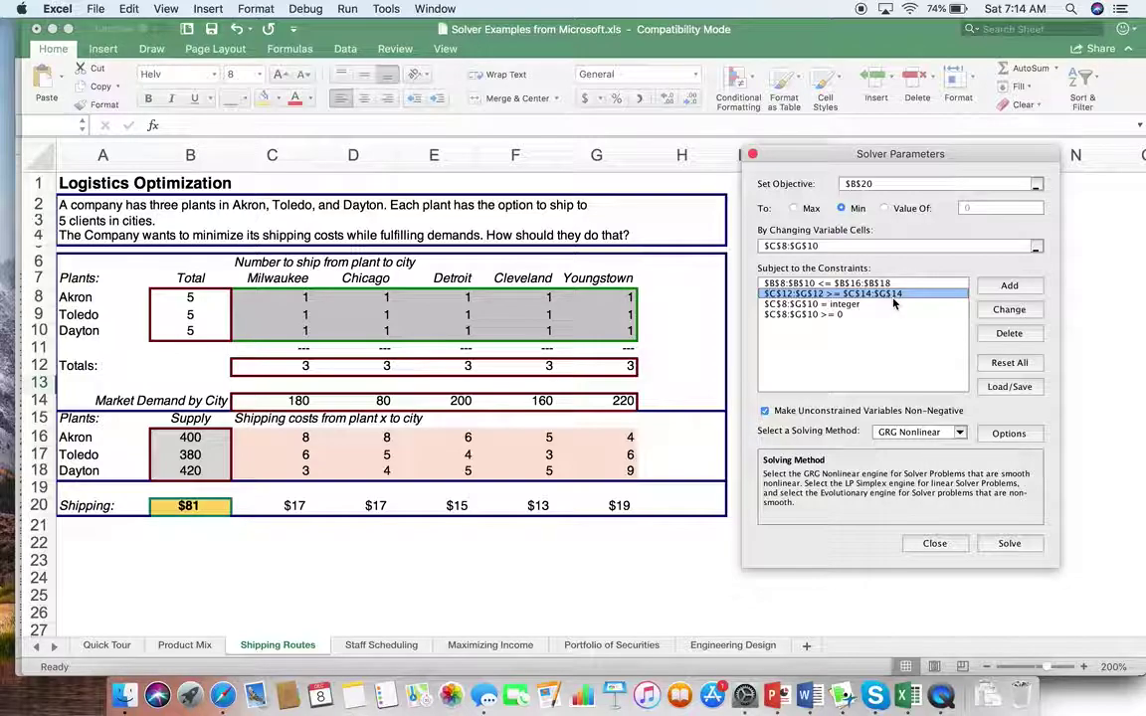
left_click(771, 304)
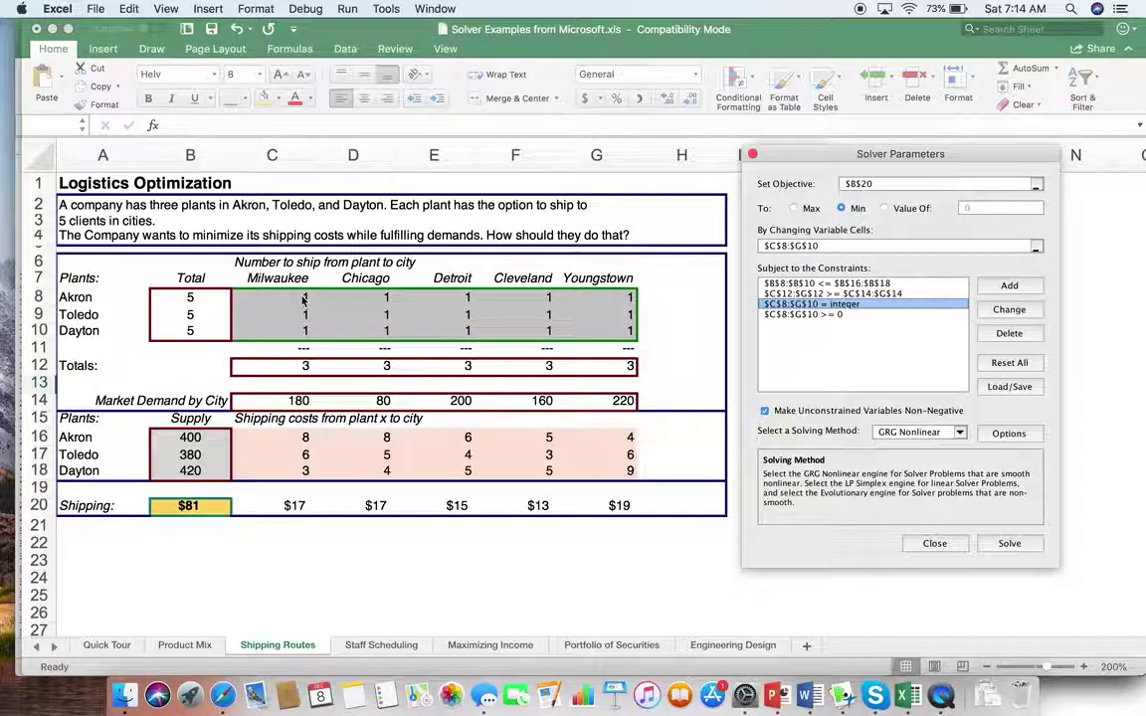
left_click(1021, 543)
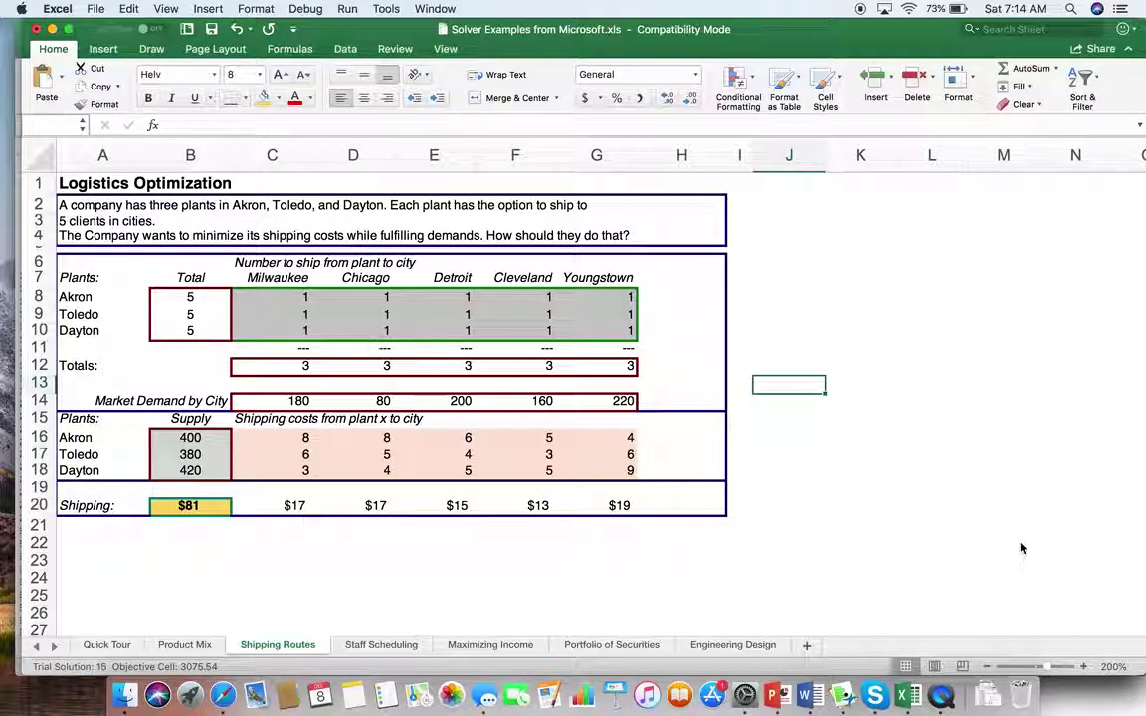
left_click_drag(619, 273, 856, 180)
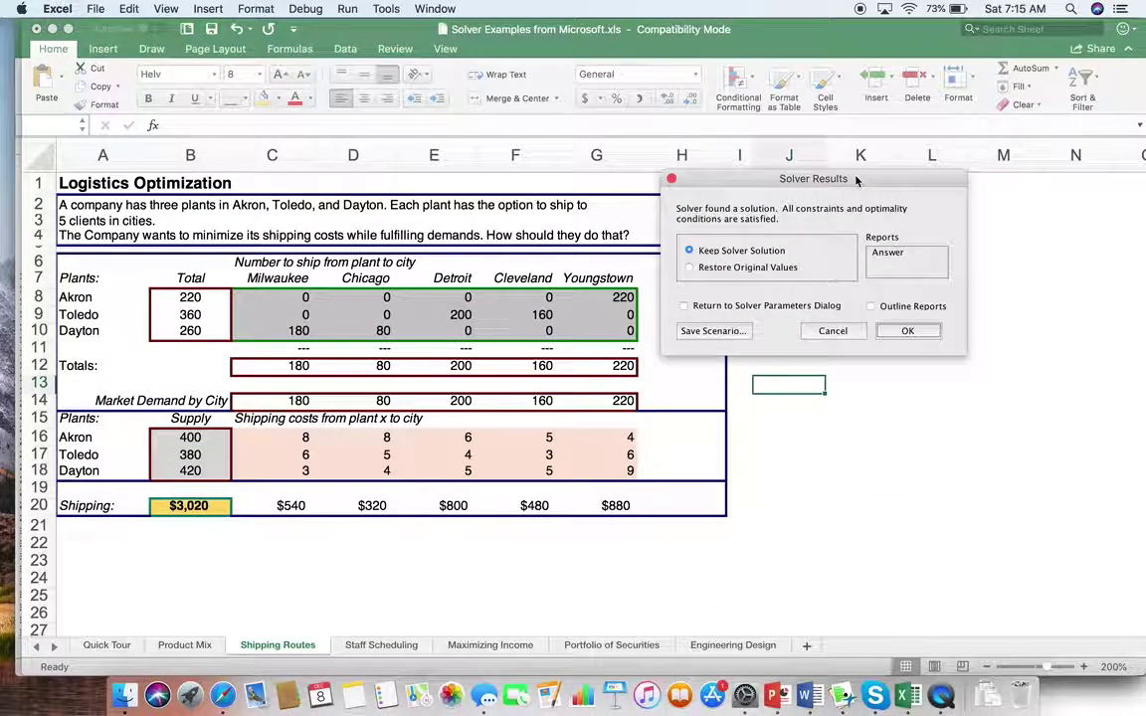
left_click(901, 333)
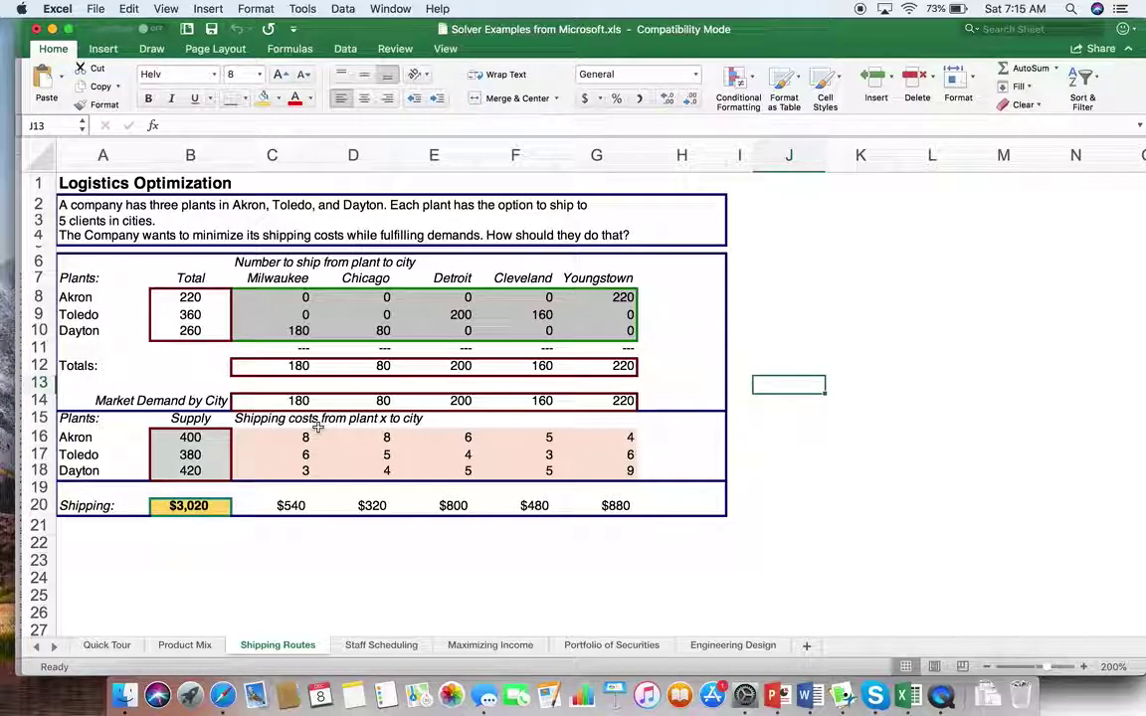
Examine the solved shipment quantities in C8:G10, plant by plant for Akron, Toledo and Dayton, across all five cities
left_click(287, 298)
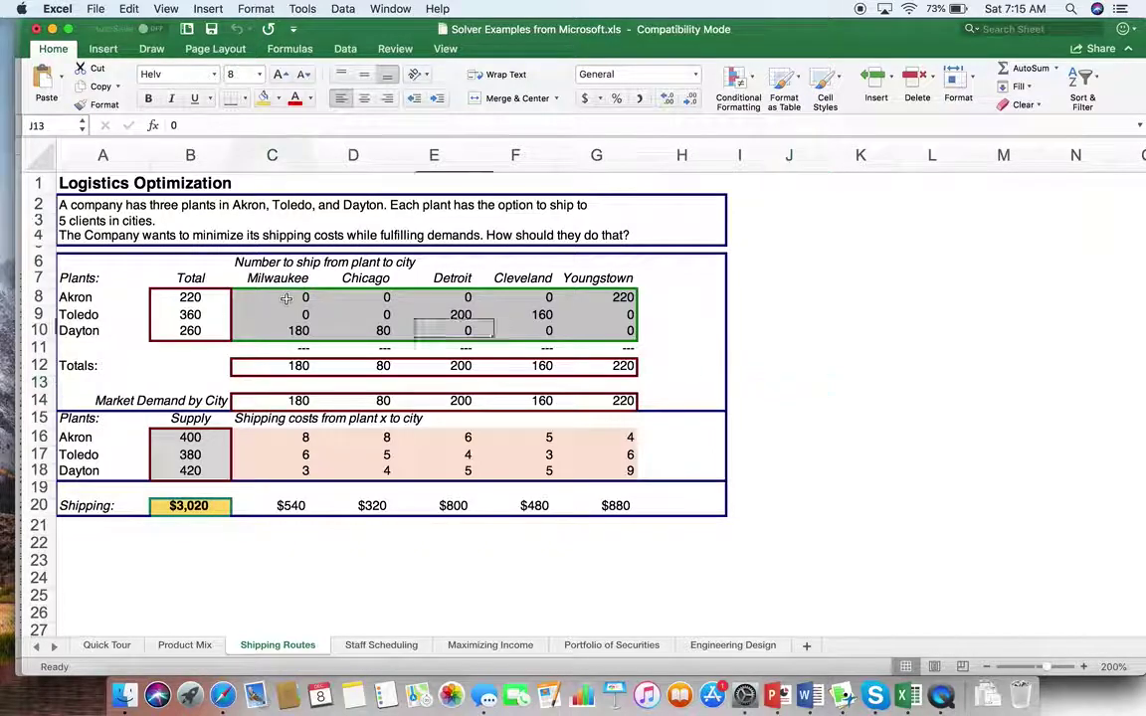
left_click(328, 298)
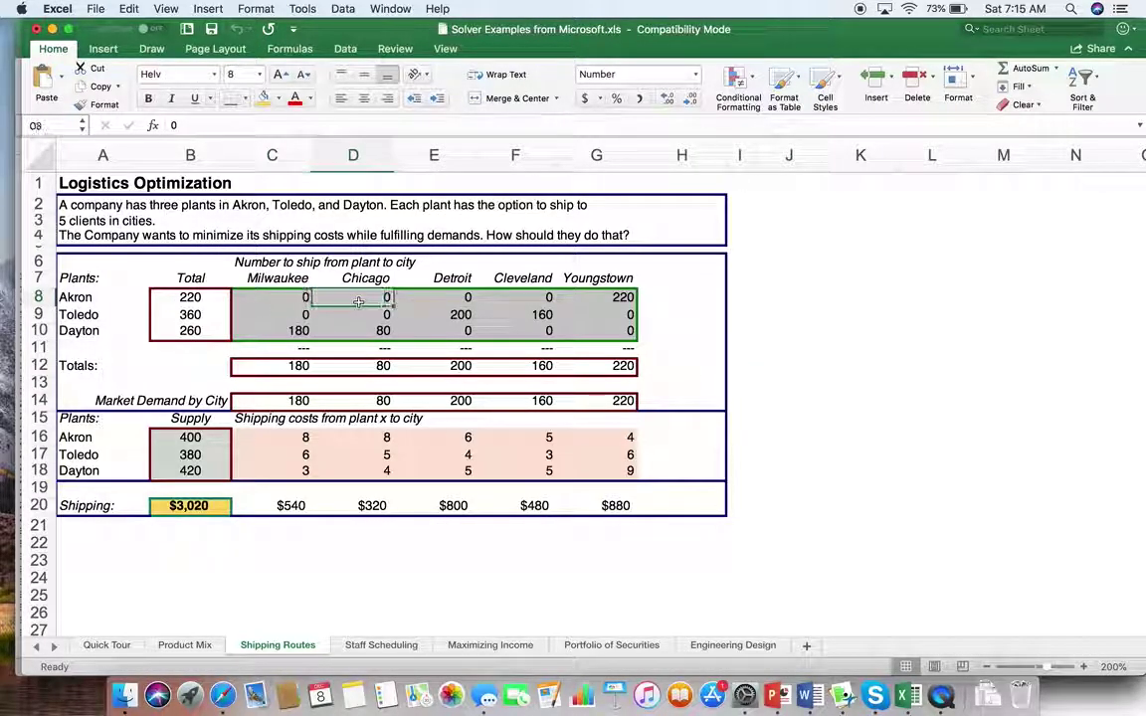
left_click(445, 301)
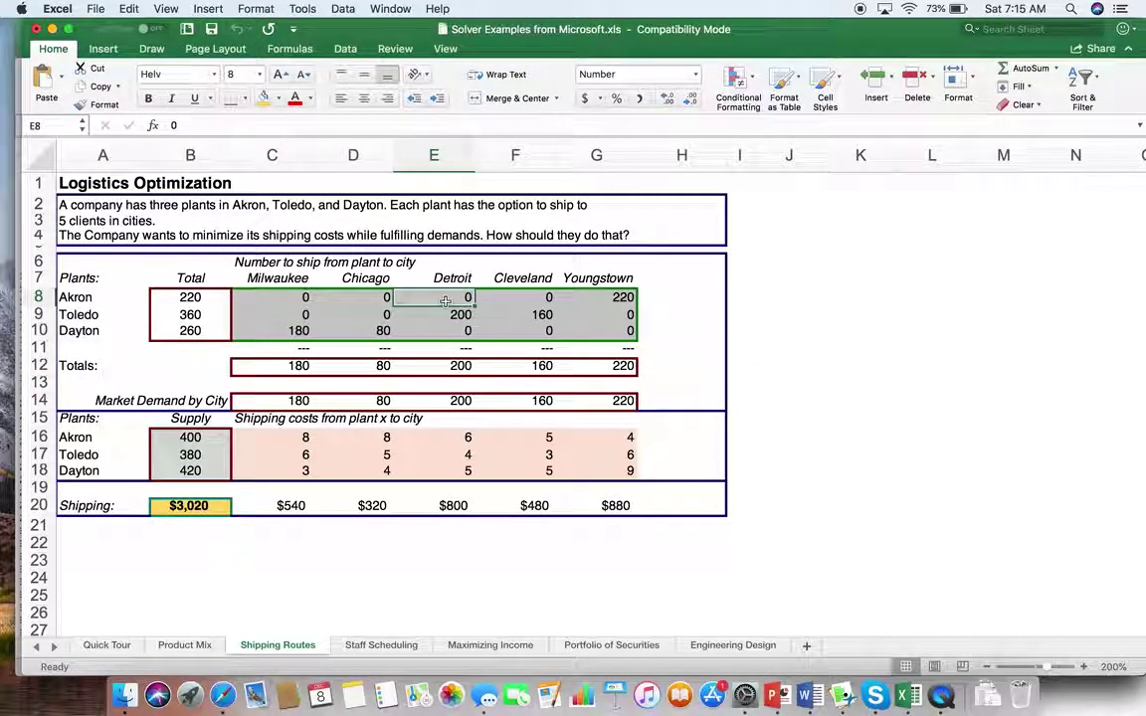
left_click(532, 298)
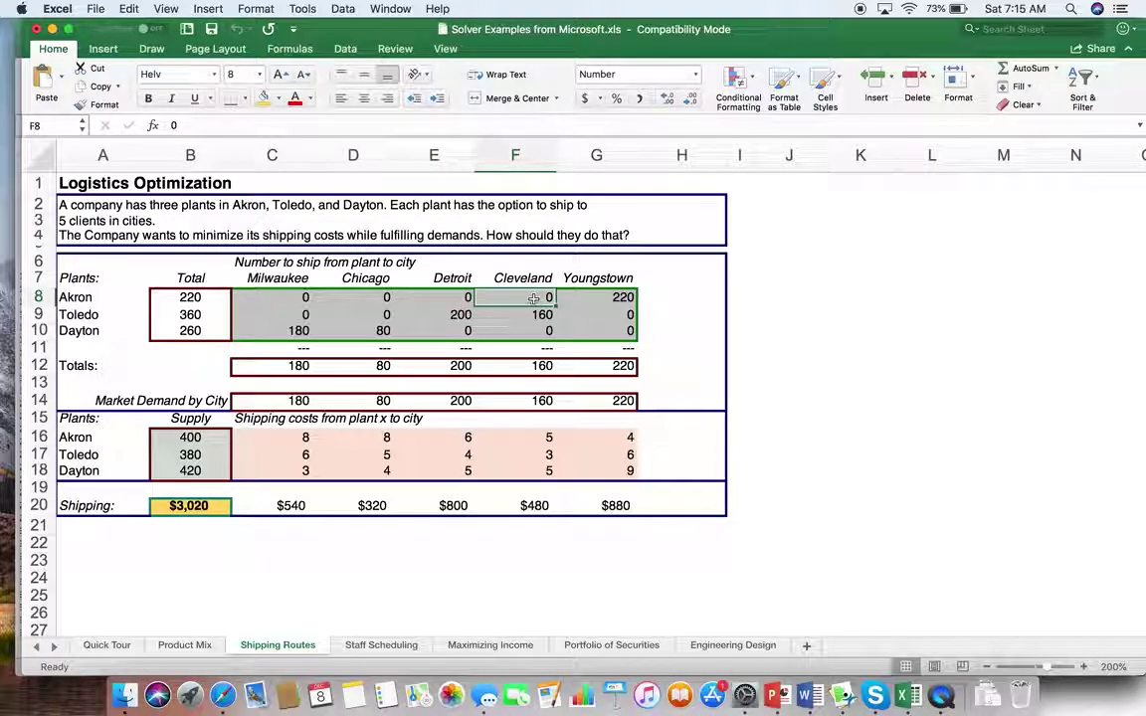
left_click(604, 299)
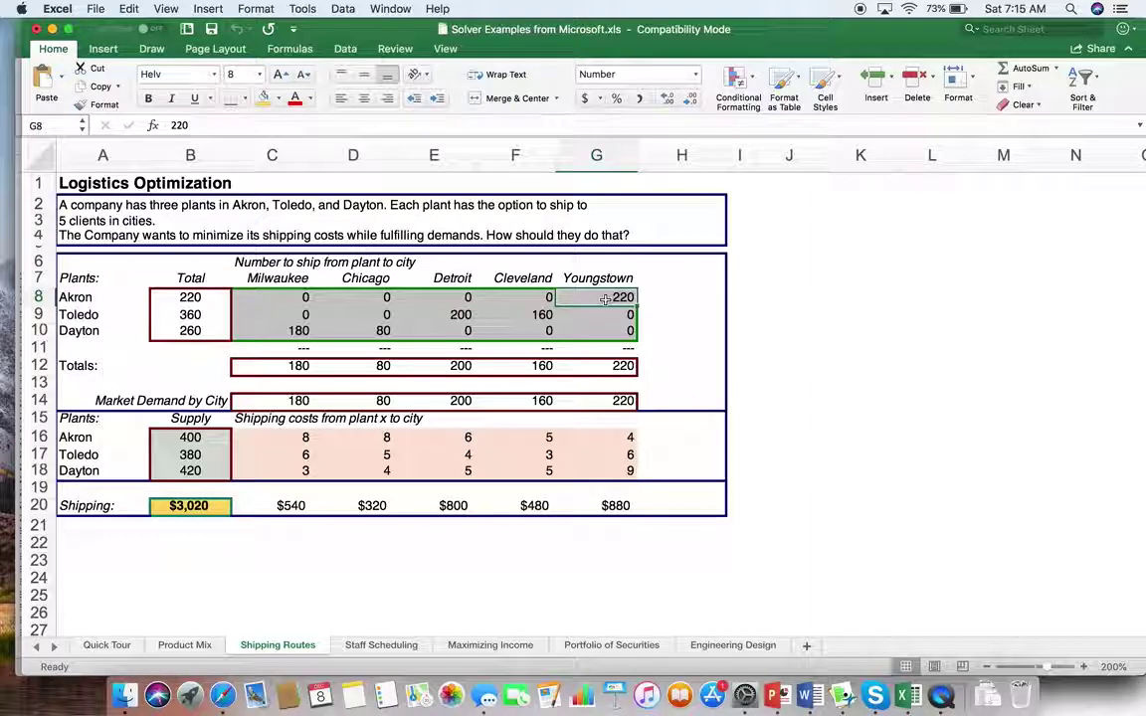
left_click(275, 316)
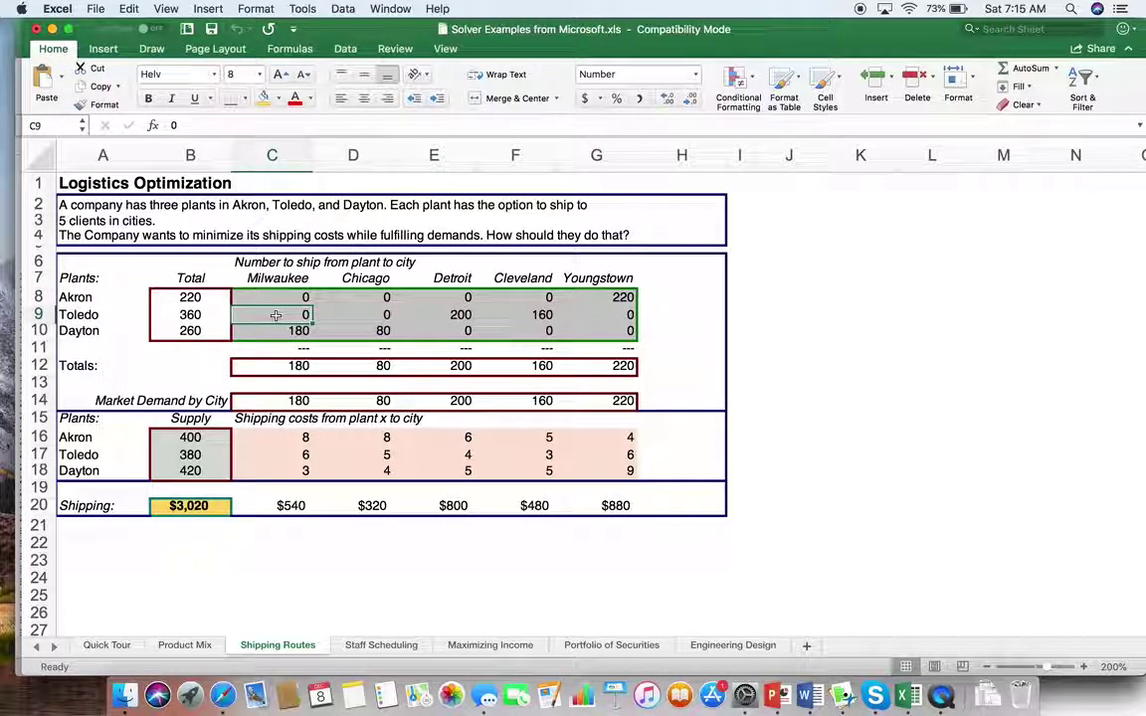
left_click(369, 315)
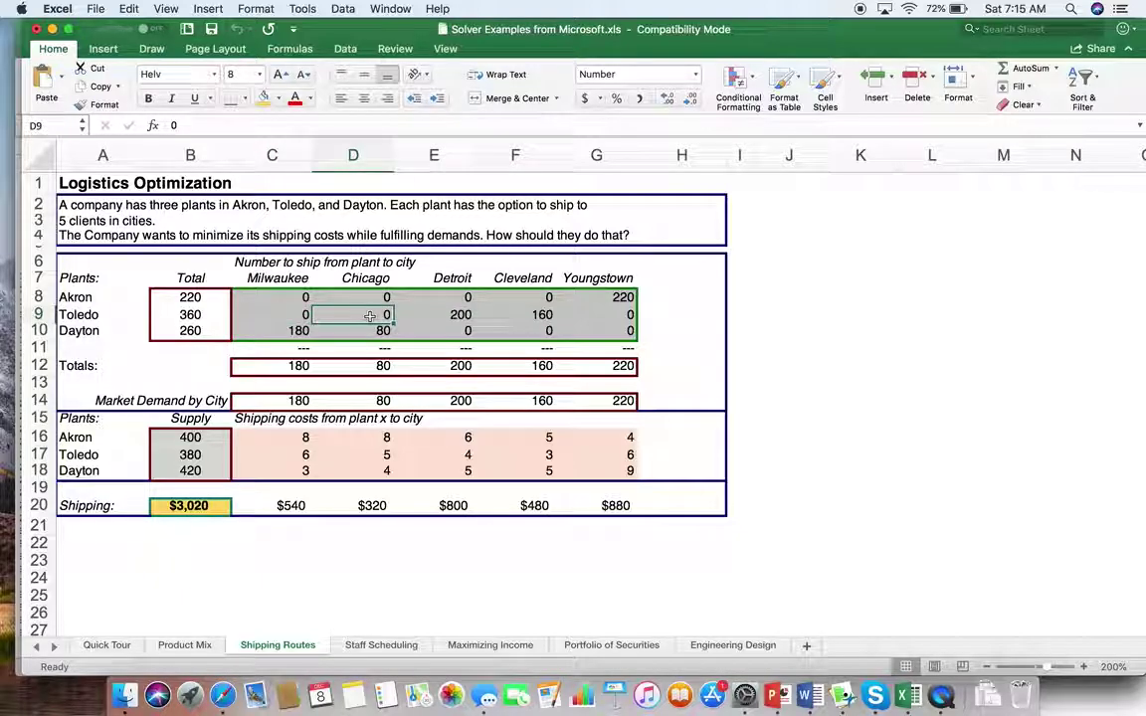
left_click(441, 314)
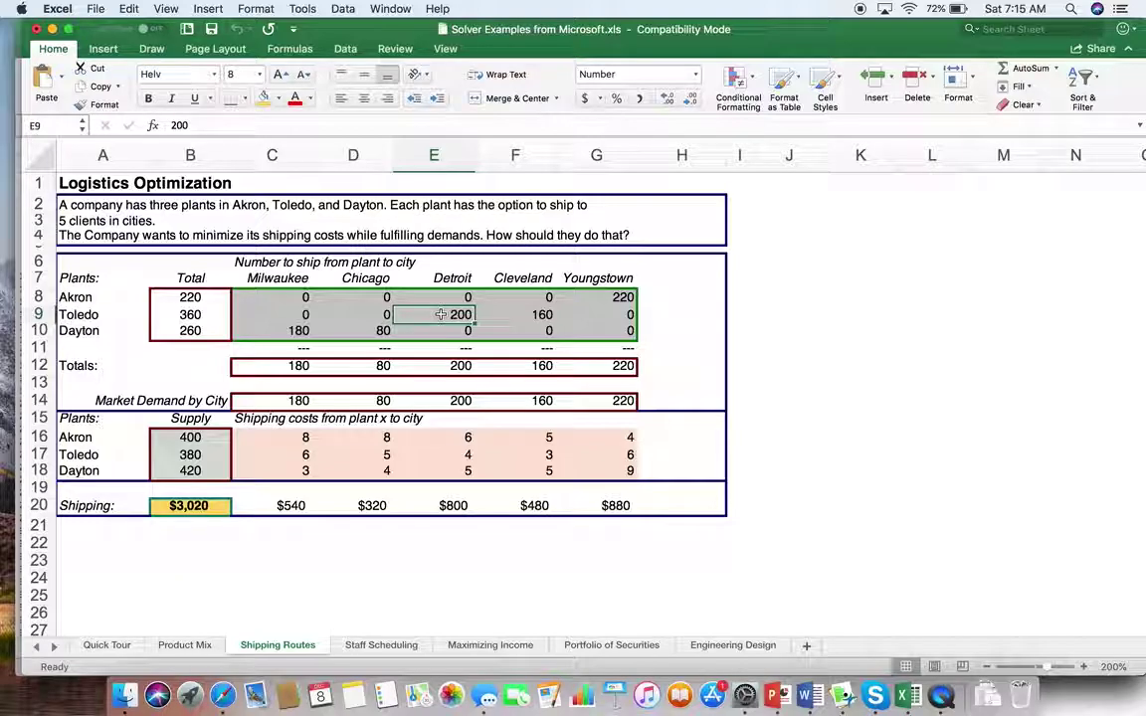
left_click(516, 314)
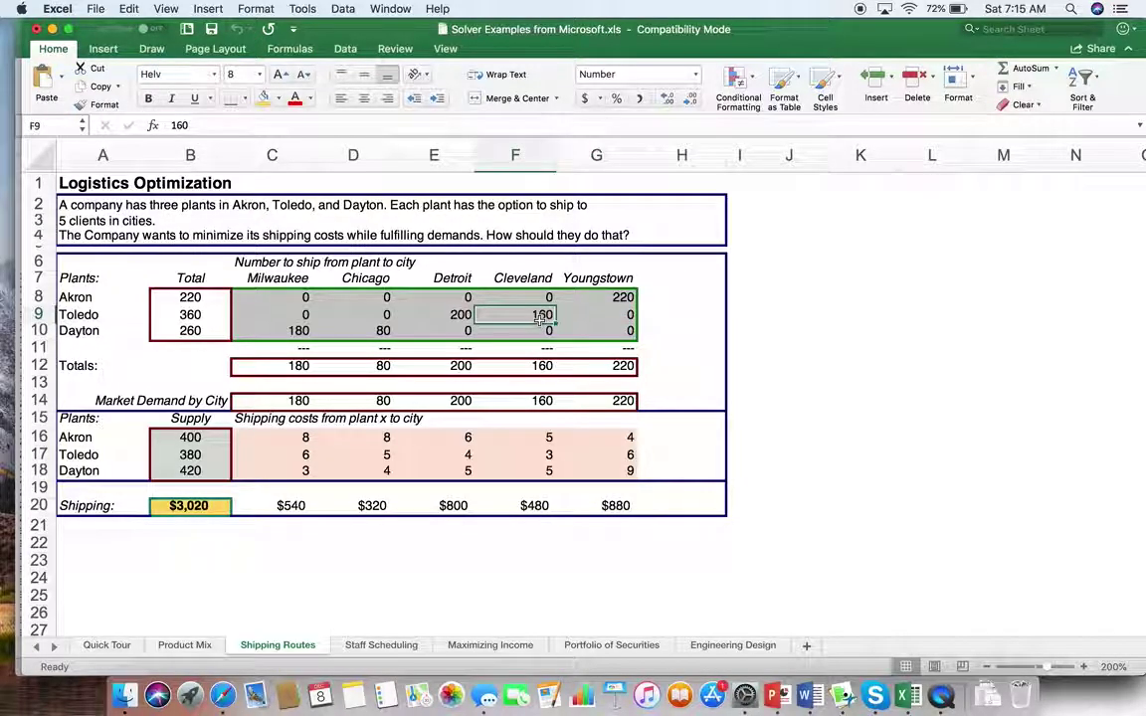
left_click(604, 316)
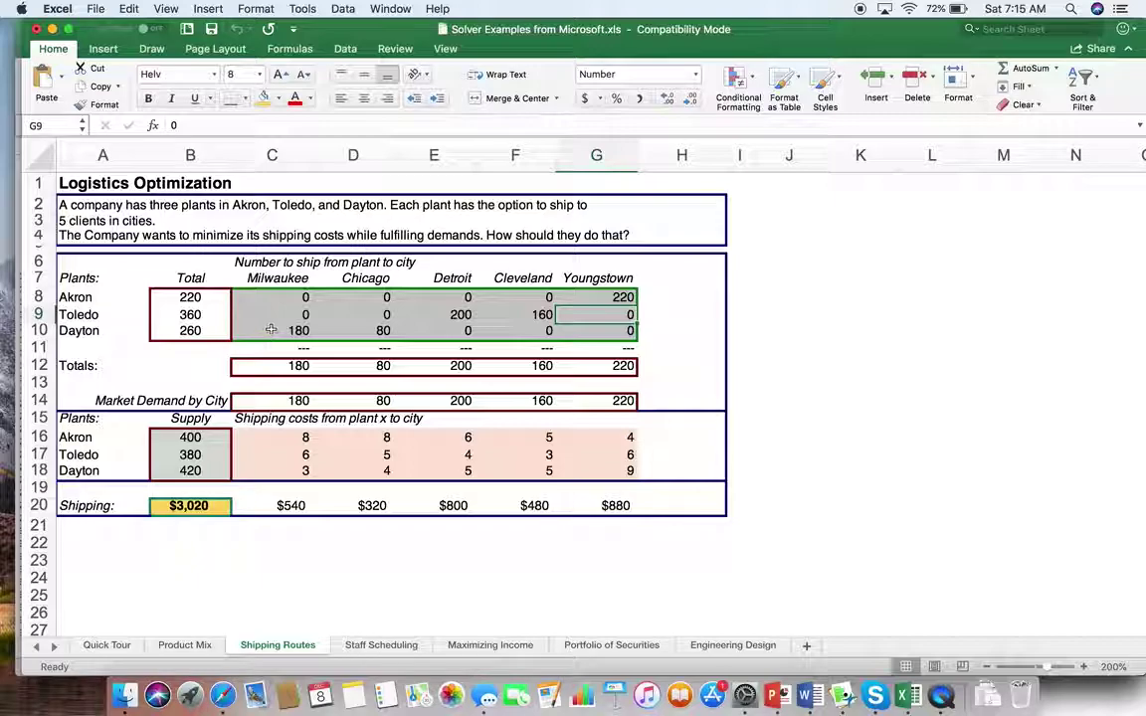
left_click(271, 329)
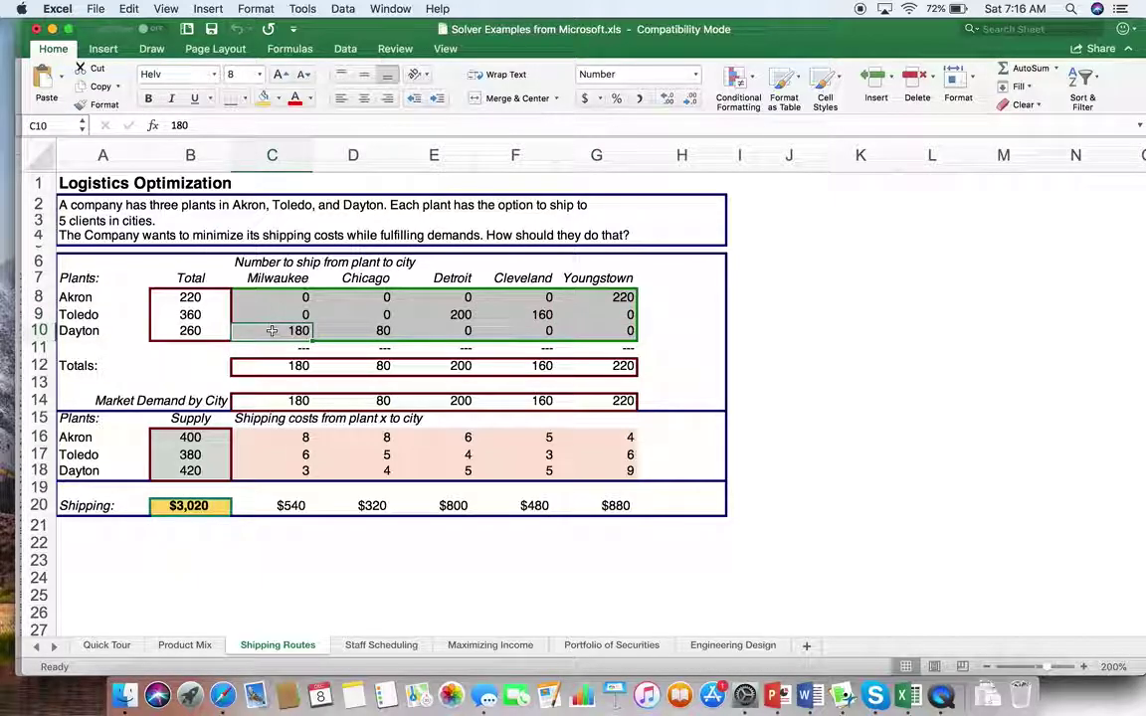
left_click(352, 330)
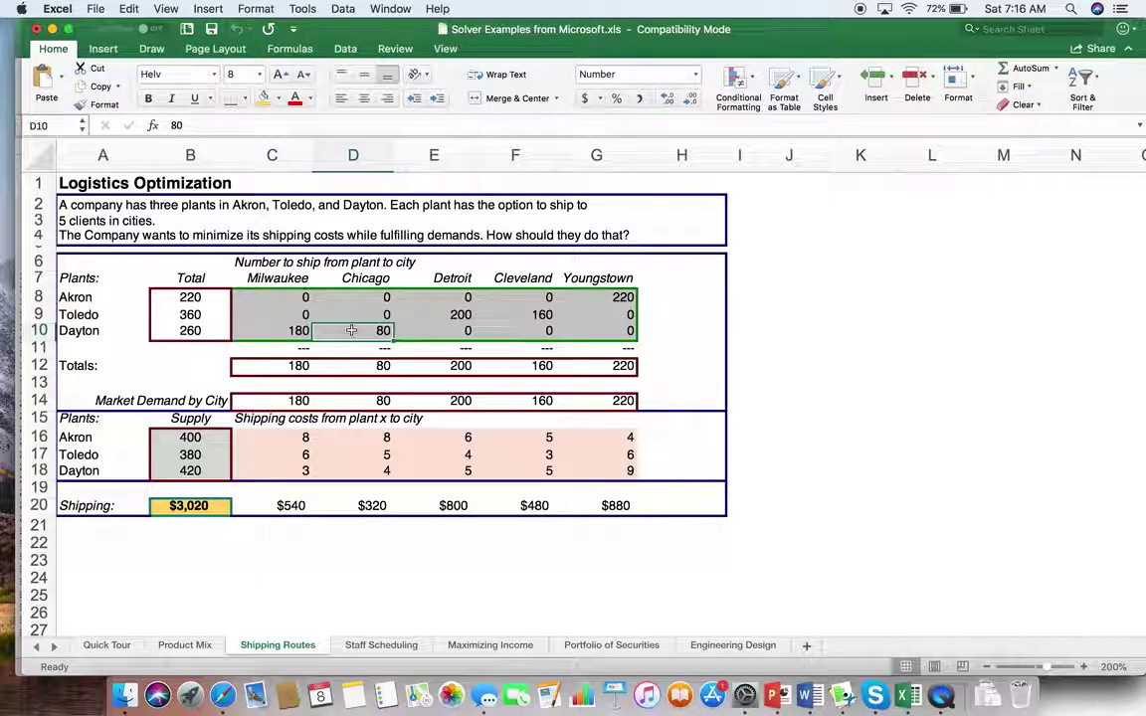
left_click(437, 330)
left_click(511, 329)
left_click(593, 330)
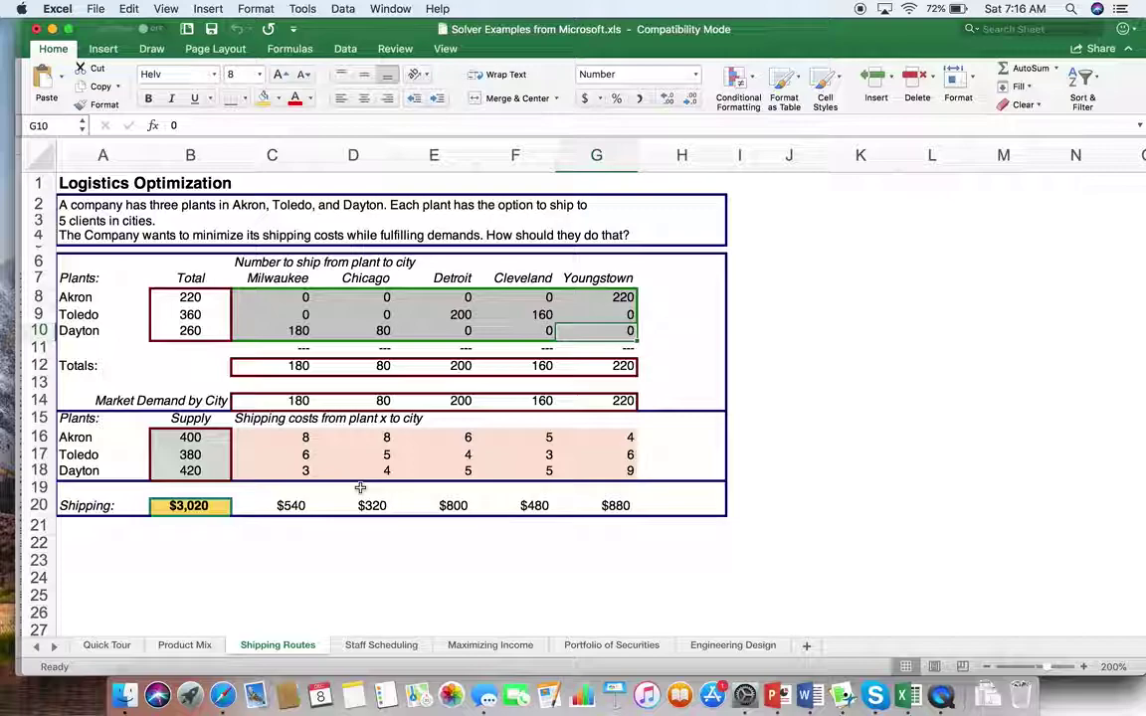
Review the market demands in row 14 and the city and total shipping costs in row 20
left_click(297, 400)
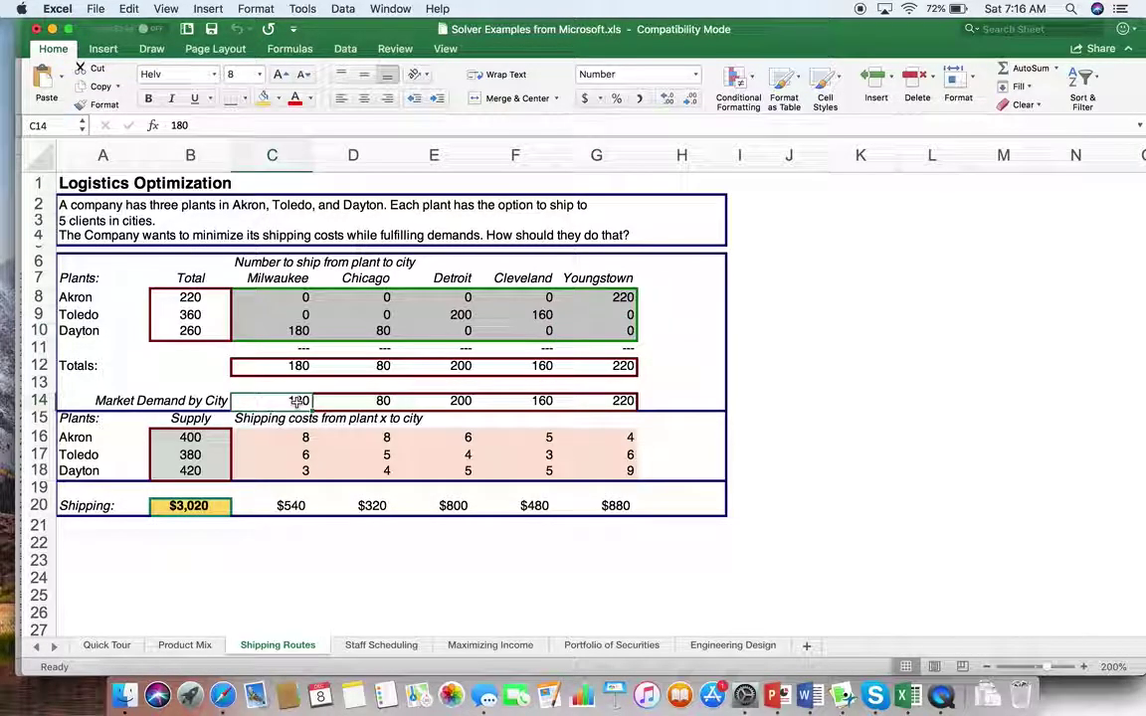
left_click(350, 401)
left_click(458, 400)
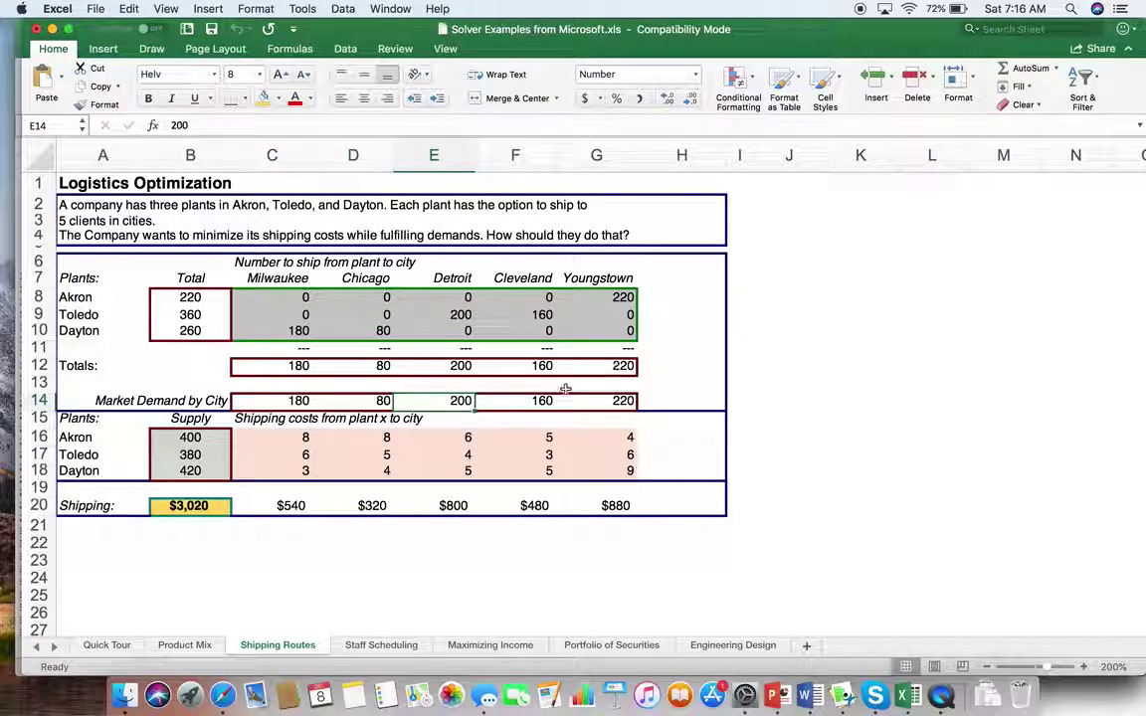
left_click(288, 507)
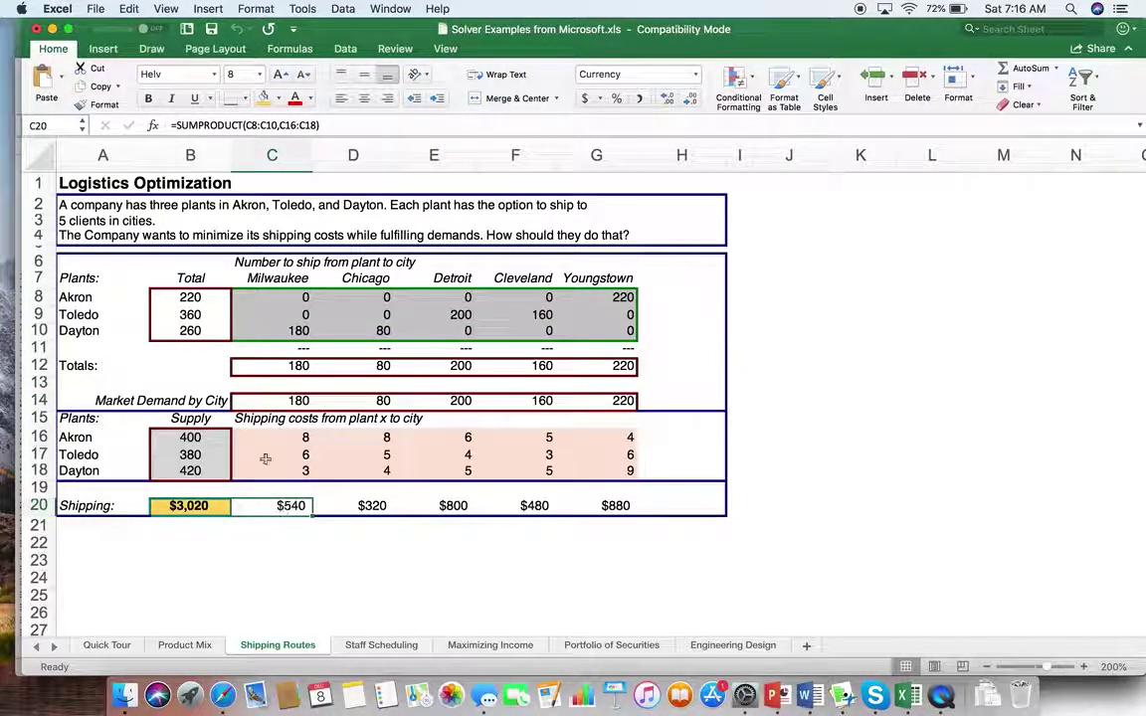
left_click(366, 508)
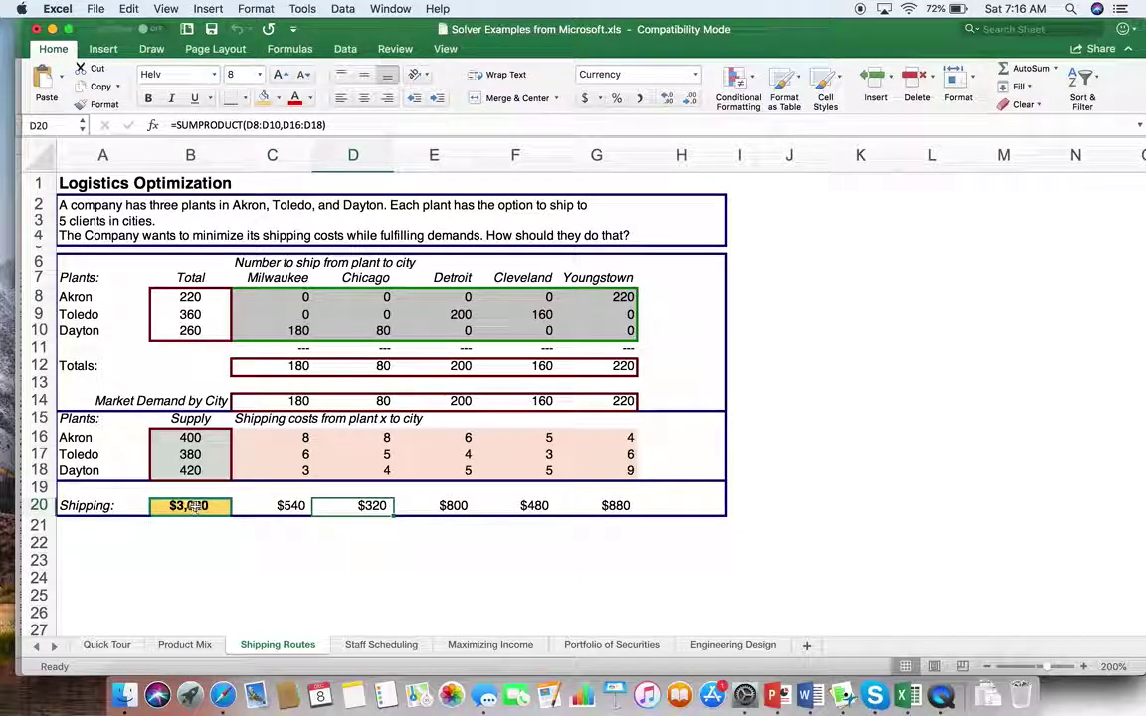
left_click(189, 506)
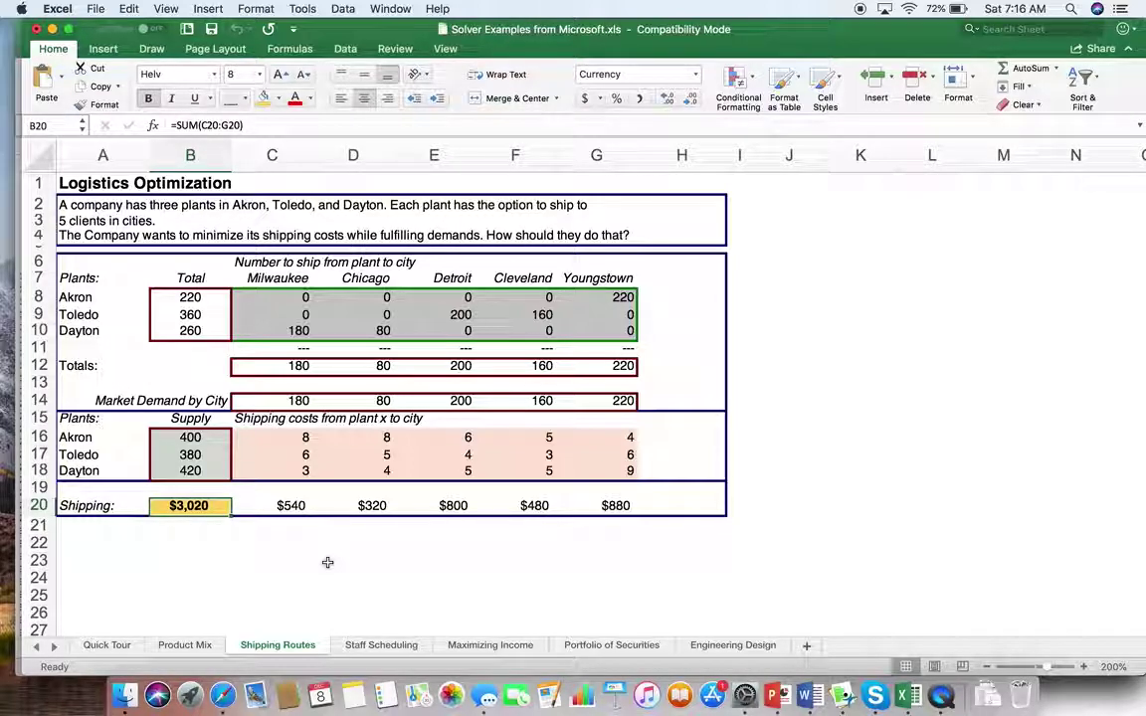
Enter the heading "Unused Capacity" in cell J7, beside the shipping table
left_click(779, 295)
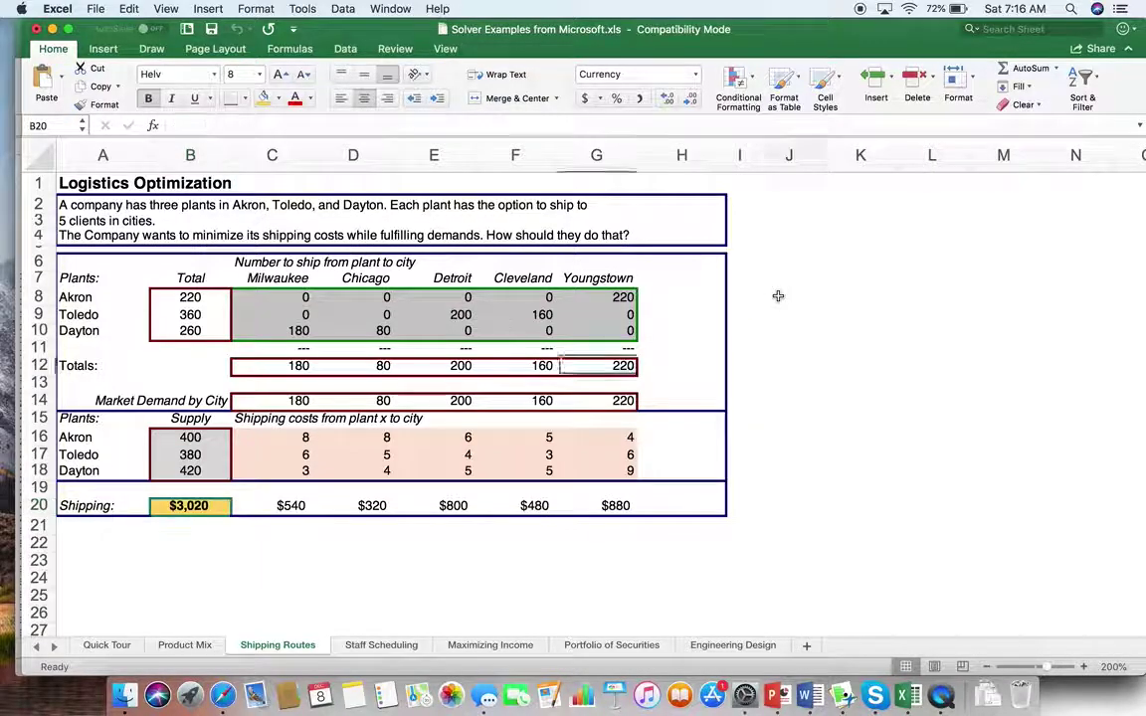
left_click(780, 277)
type("Unued")
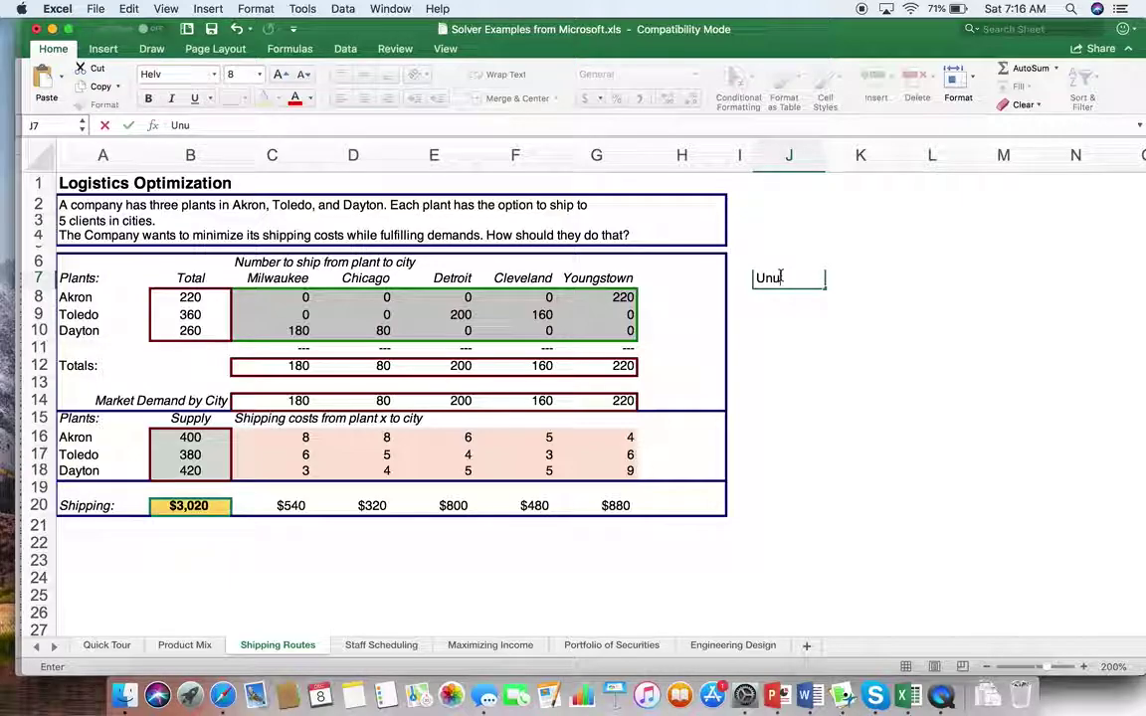
key("BackSpace")
key("BackSpace")
key("BackSpace")
type("sed Capacity")
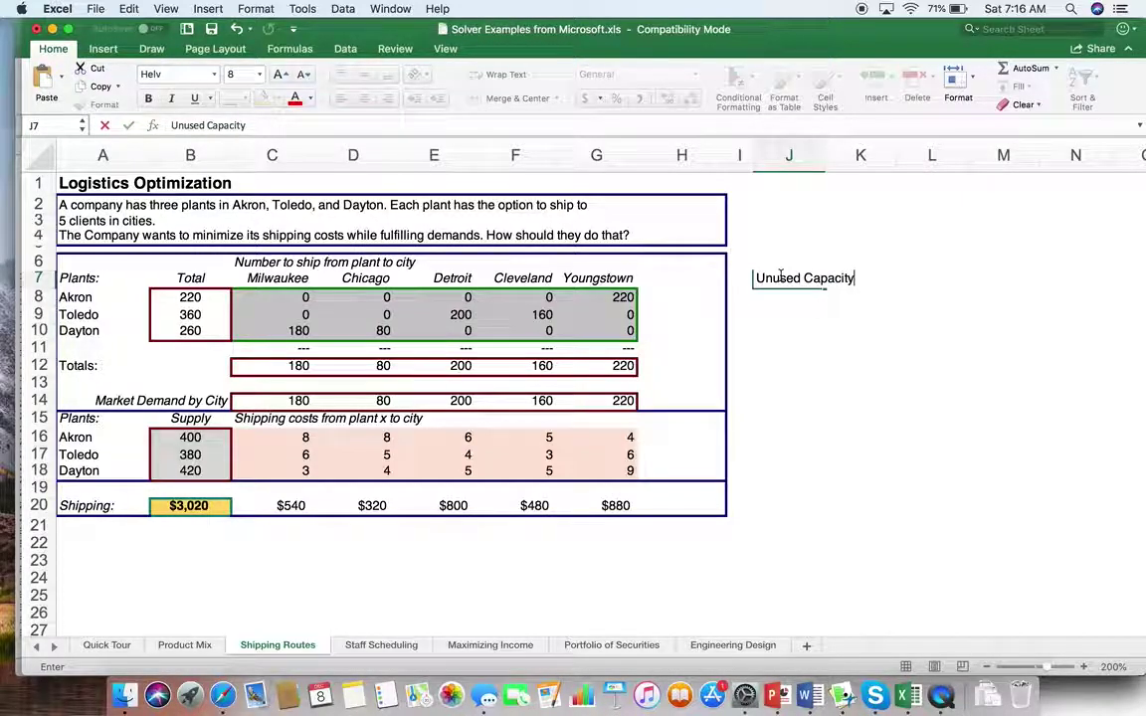
key("Return")
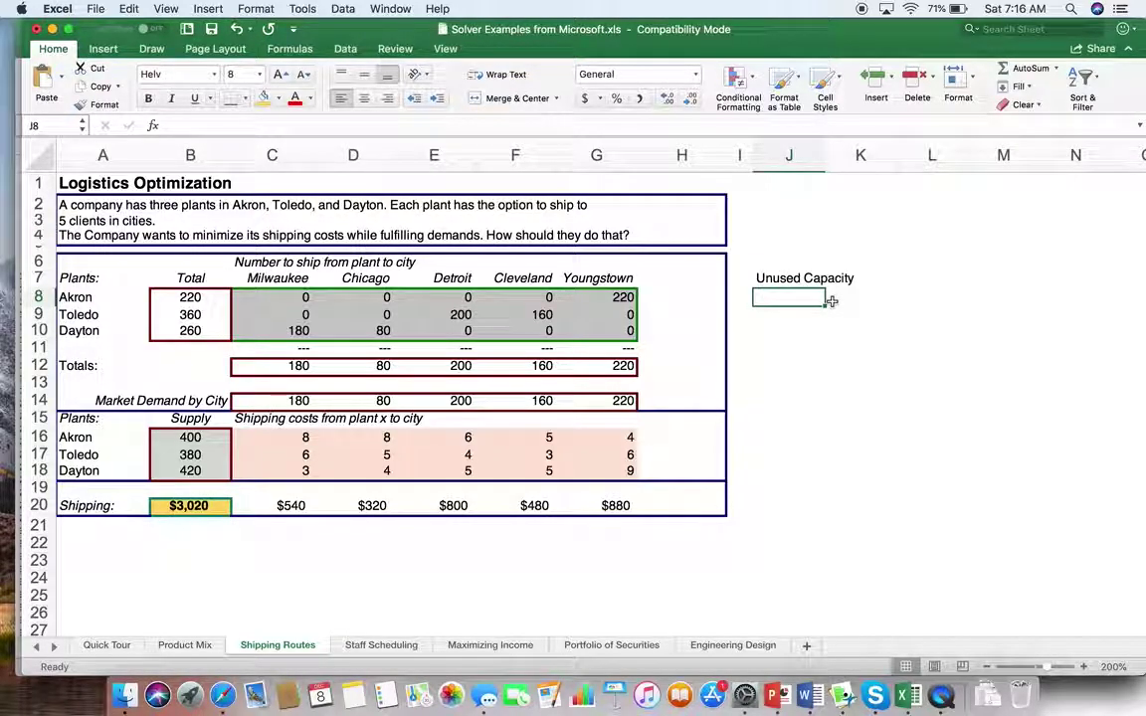
Copy the plant names Akron, Toledo and Dayton from A8:A10 into the cells starting at J8
left_click_drag(91, 296, 99, 326)
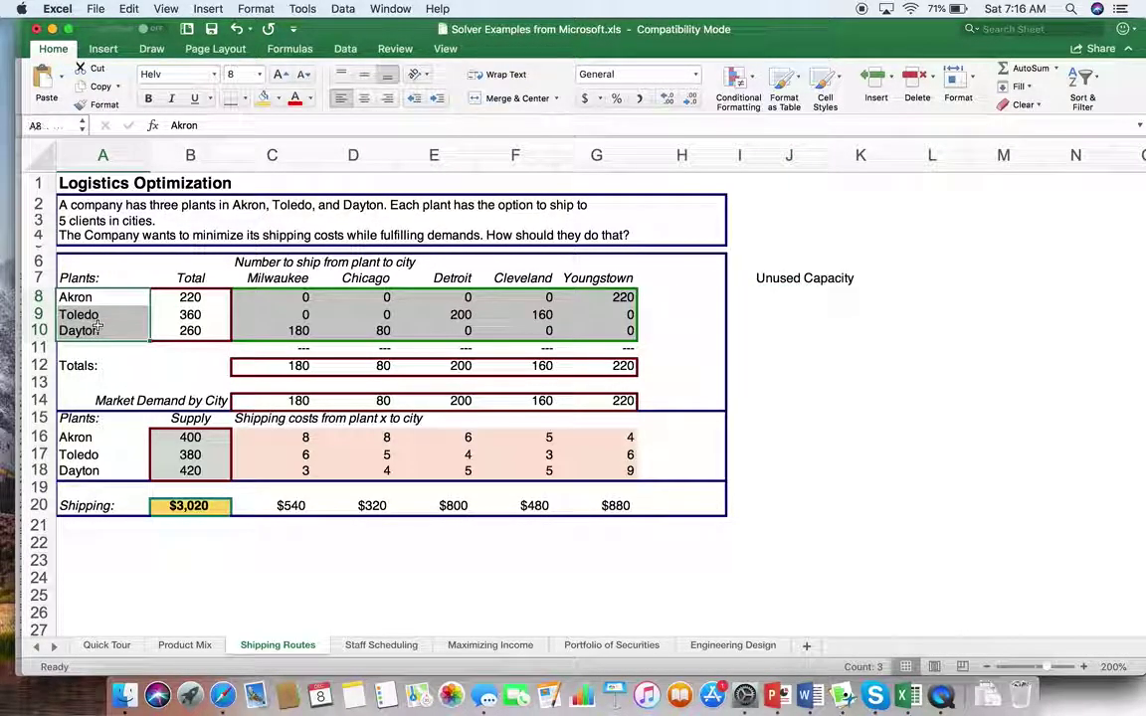
key("super+c")
left_click(774, 296)
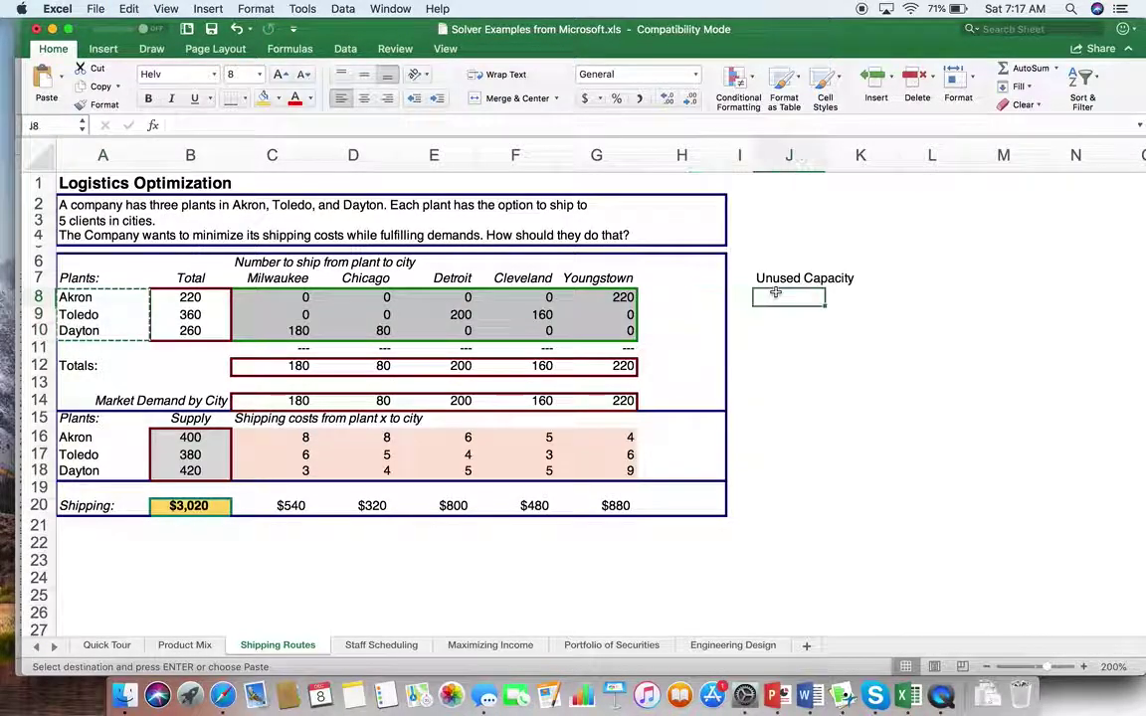
key("super+v")
Calculate Akron's unused capacity in K8 with the formula =B16-B8 and reselect that cell
left_click(861, 294)
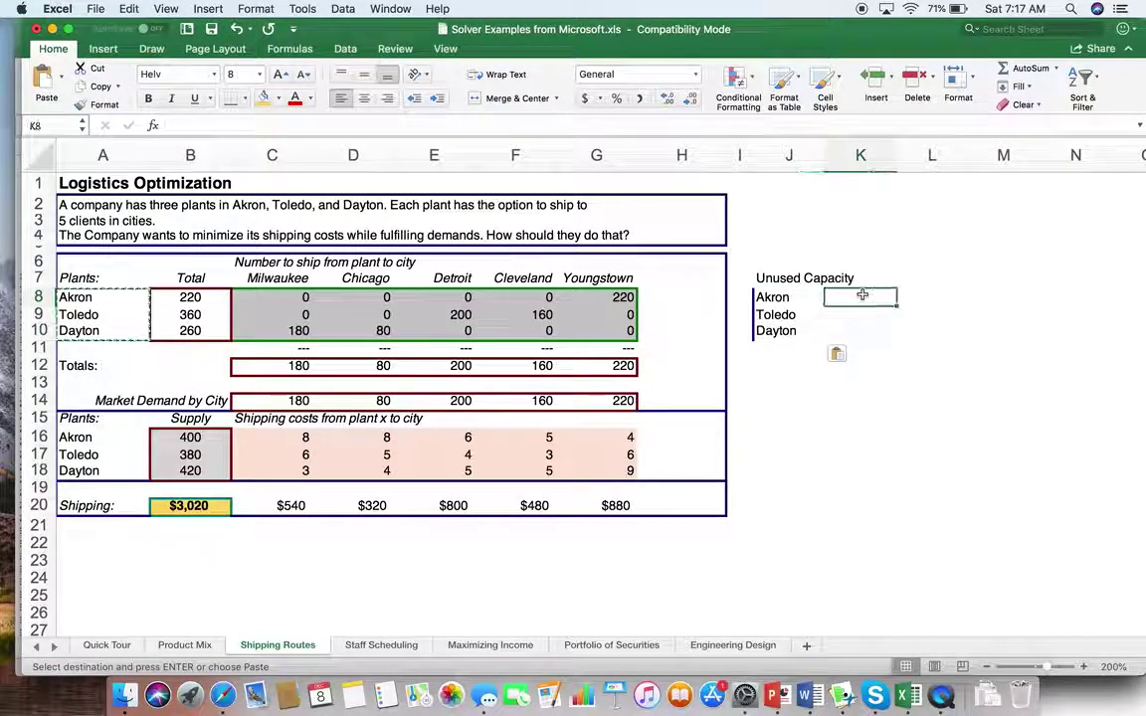
type("=")
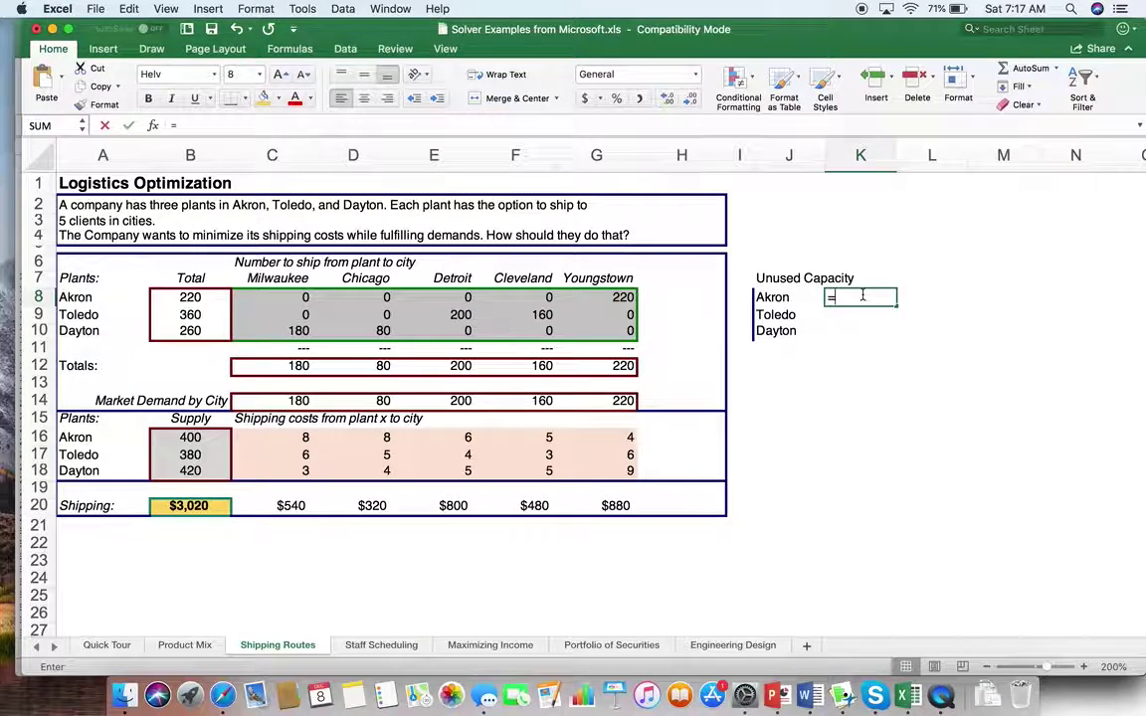
left_click(198, 439)
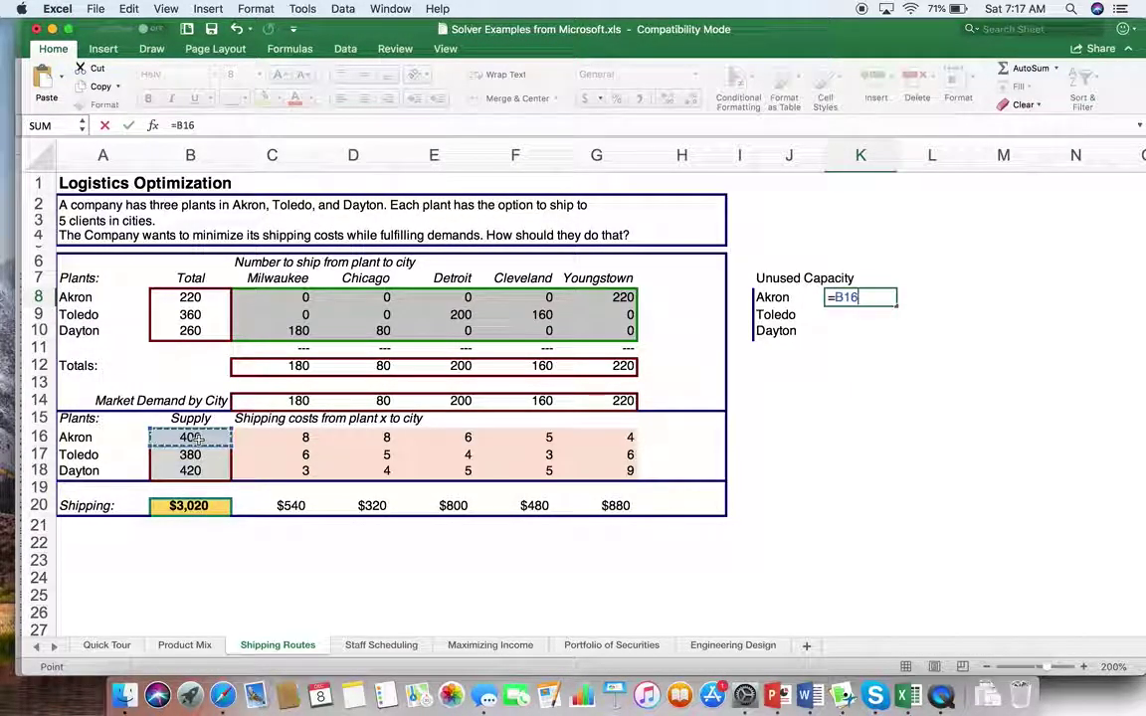
type("-")
left_click(189, 297)
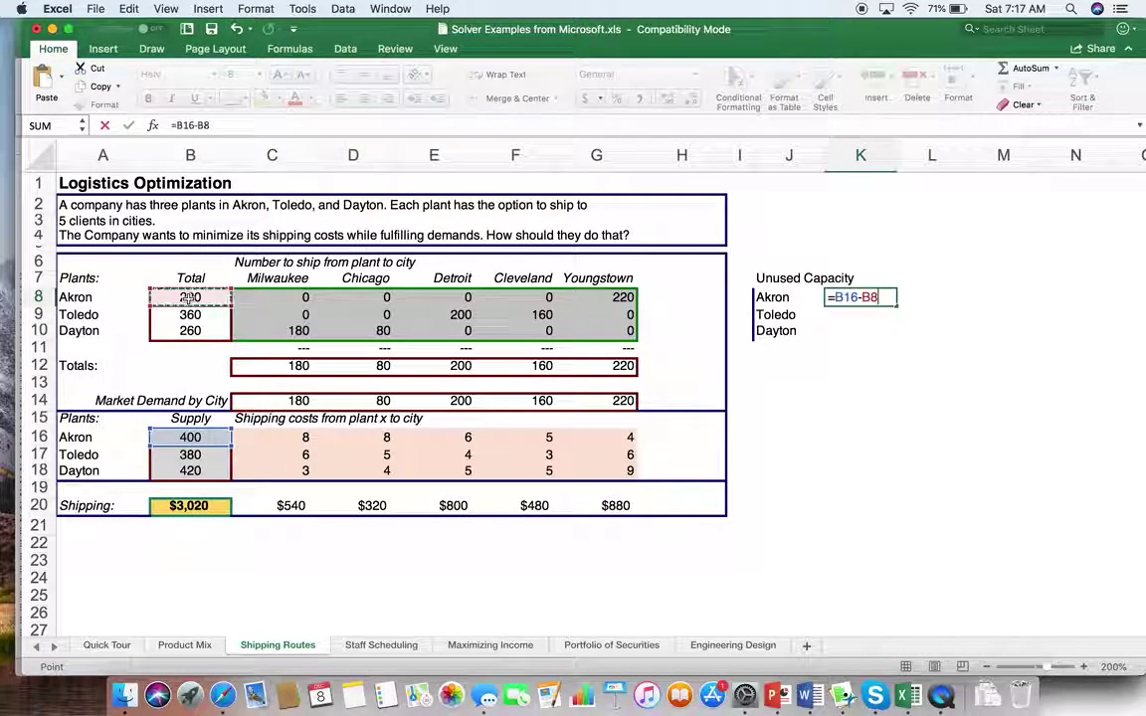
key("Return")
left_click(850, 296)
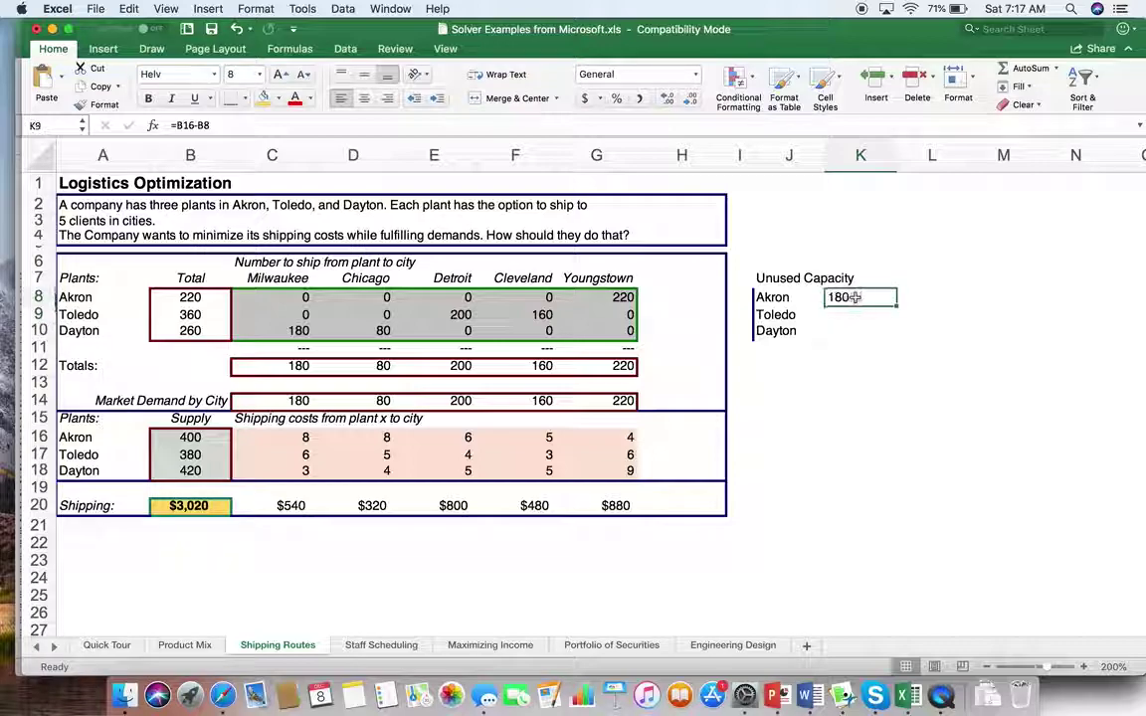
Fill the unused capacity formula from K8 down to K10 for Toledo and Dayton, and inspect each plant's cell
left_click_drag(896, 304, 896, 338)
left_click(920, 367)
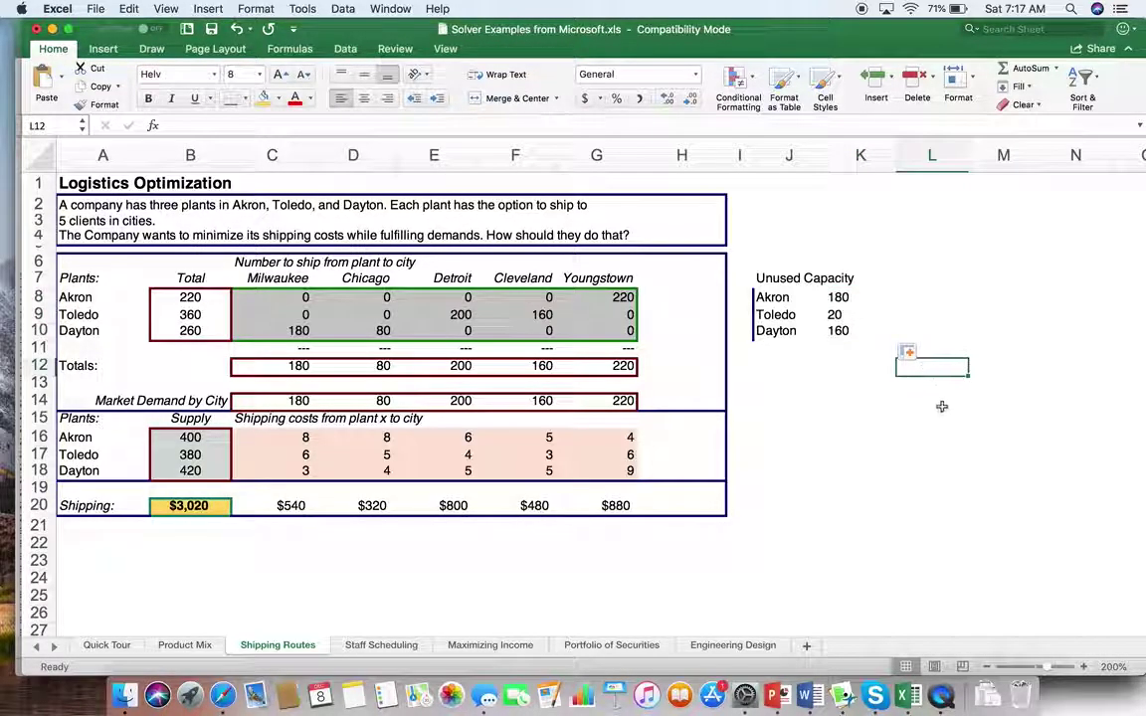
left_click(840, 366)
left_click(838, 297)
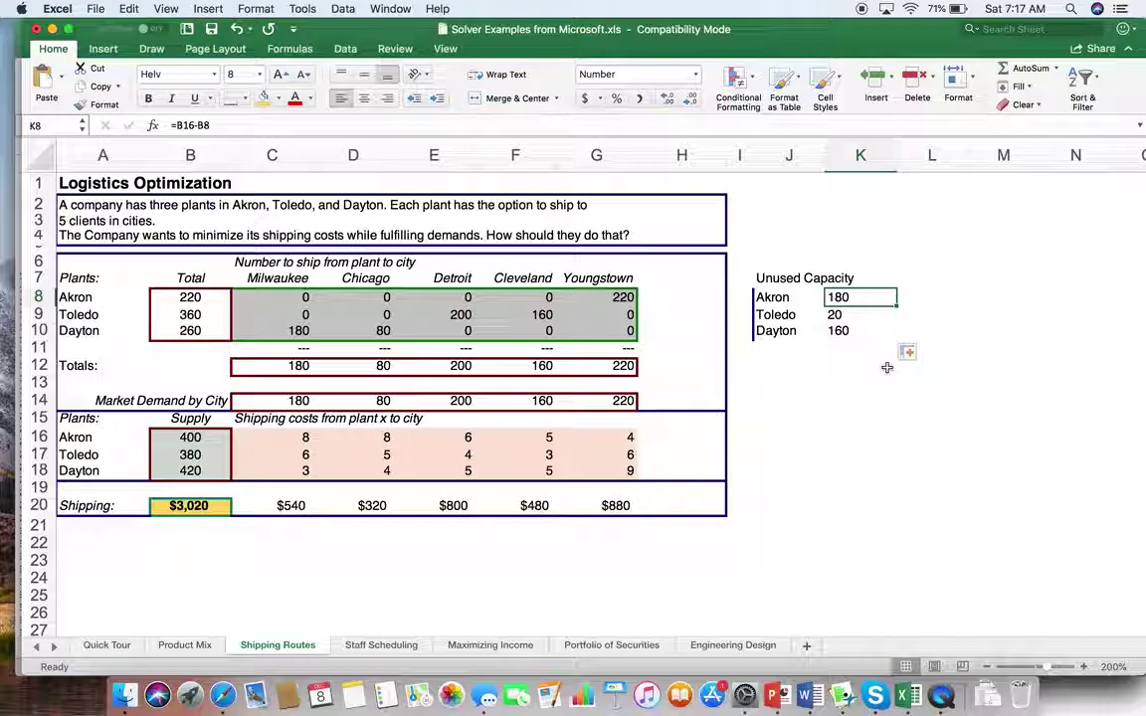
left_click(840, 316)
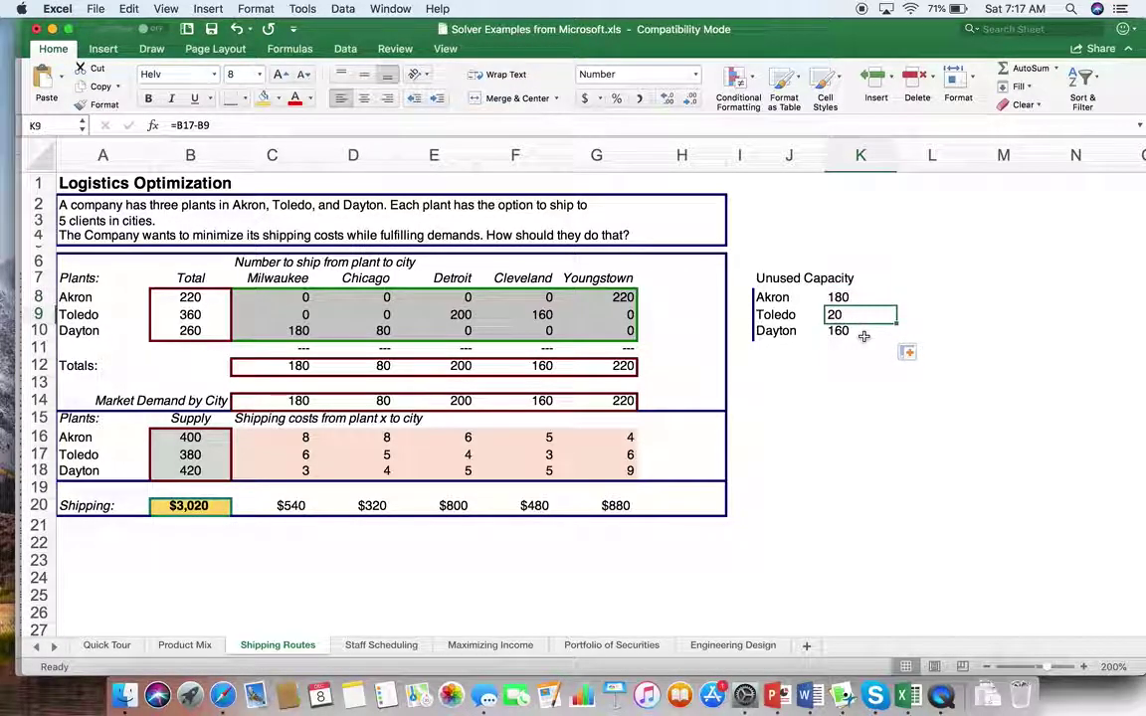
left_click(857, 333)
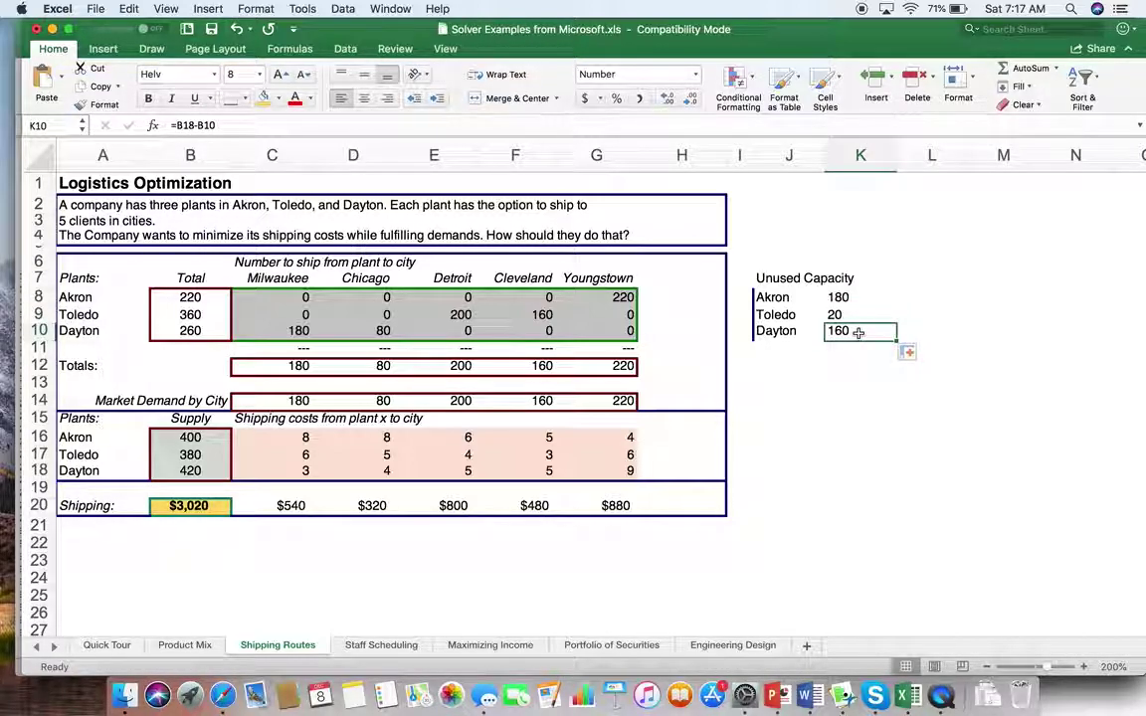
Enter the heading "%" in cell L7, beside the Unused Capacity heading
left_click(913, 296)
left_click(921, 277)
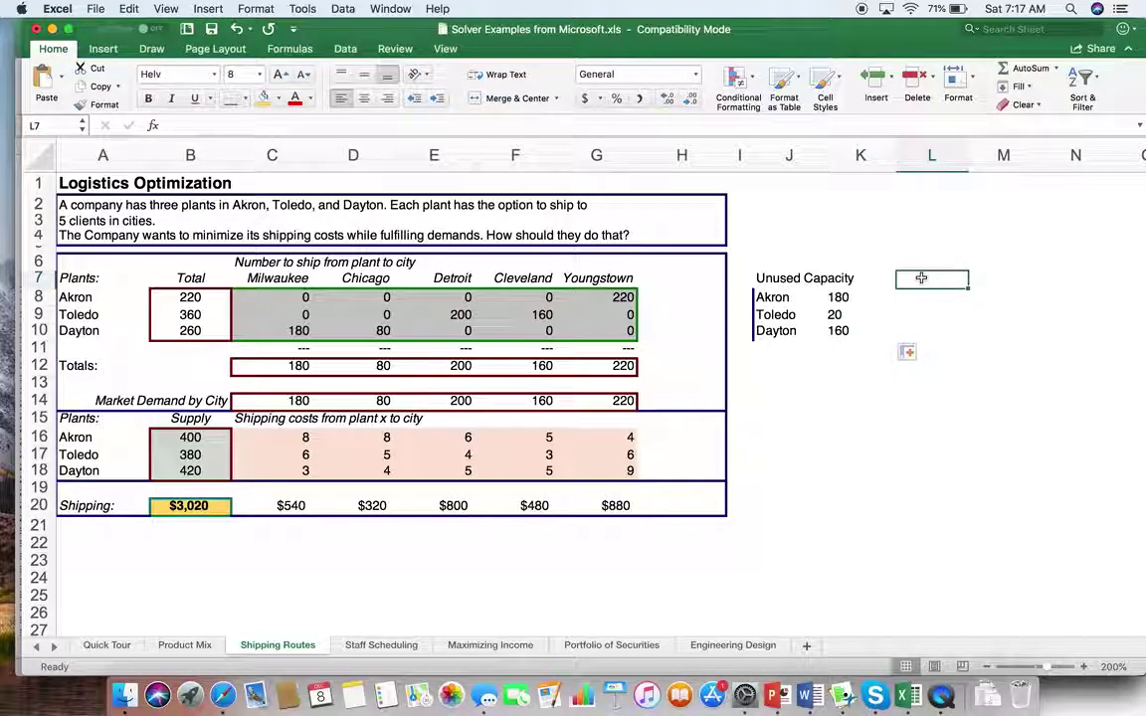
type("%")
key("Return")
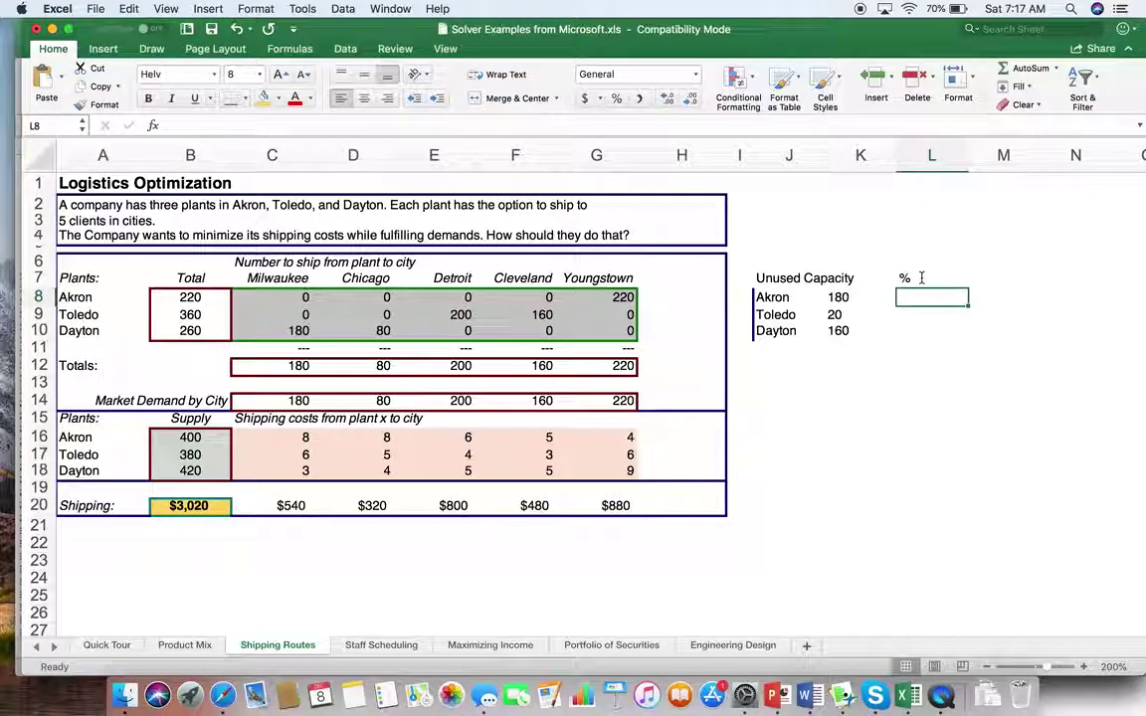
Calculate Akron's unused share of supply in L8 with the formula =K8/B16
type("=")
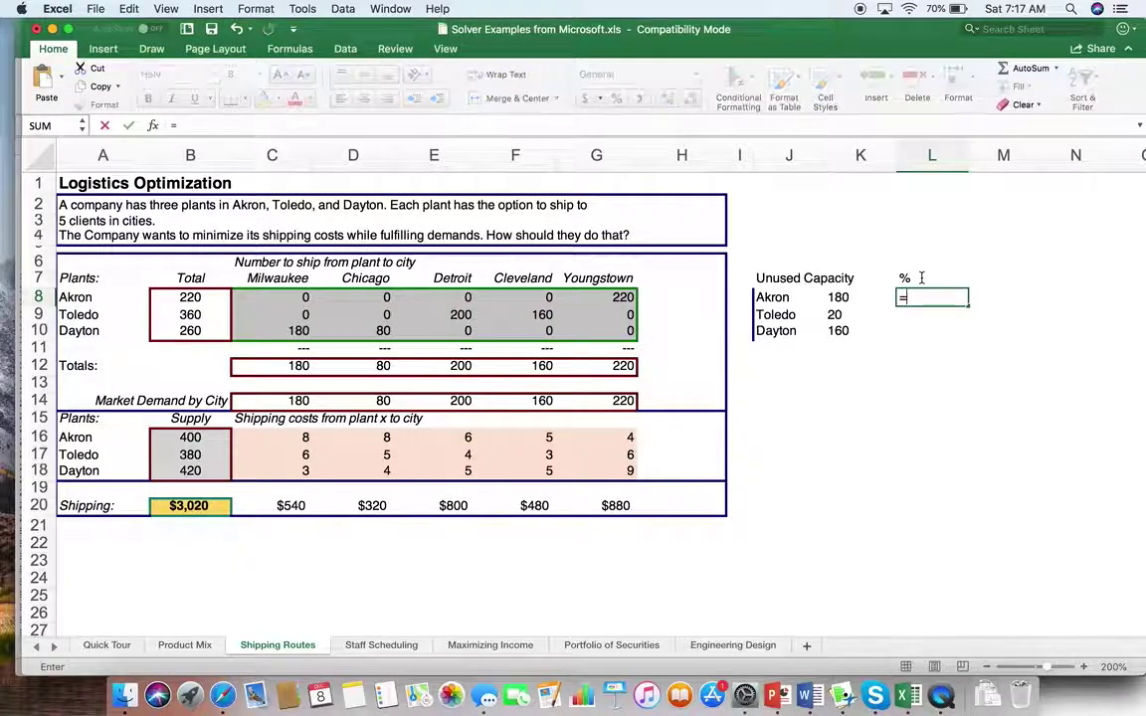
left_click(838, 296)
type("/")
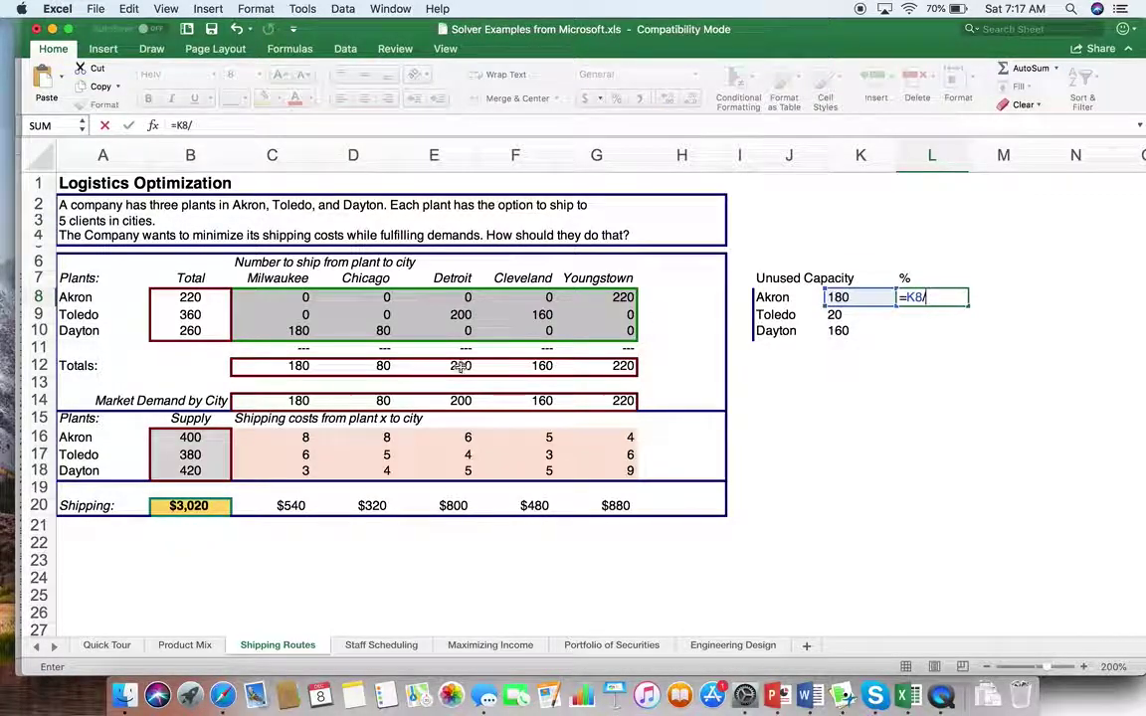
left_click(189, 437)
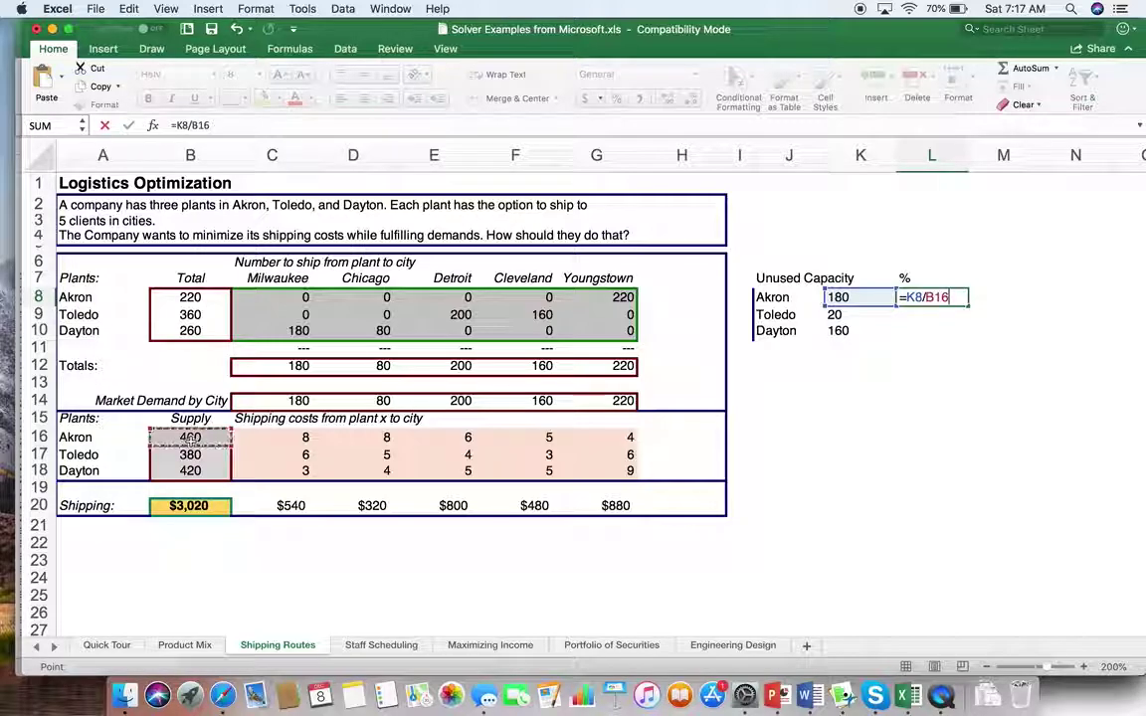
key("Return")
Change the formula in L8 to =(K8/B16)*100 to express Akron's unused capacity as a percentage
left_click(923, 297)
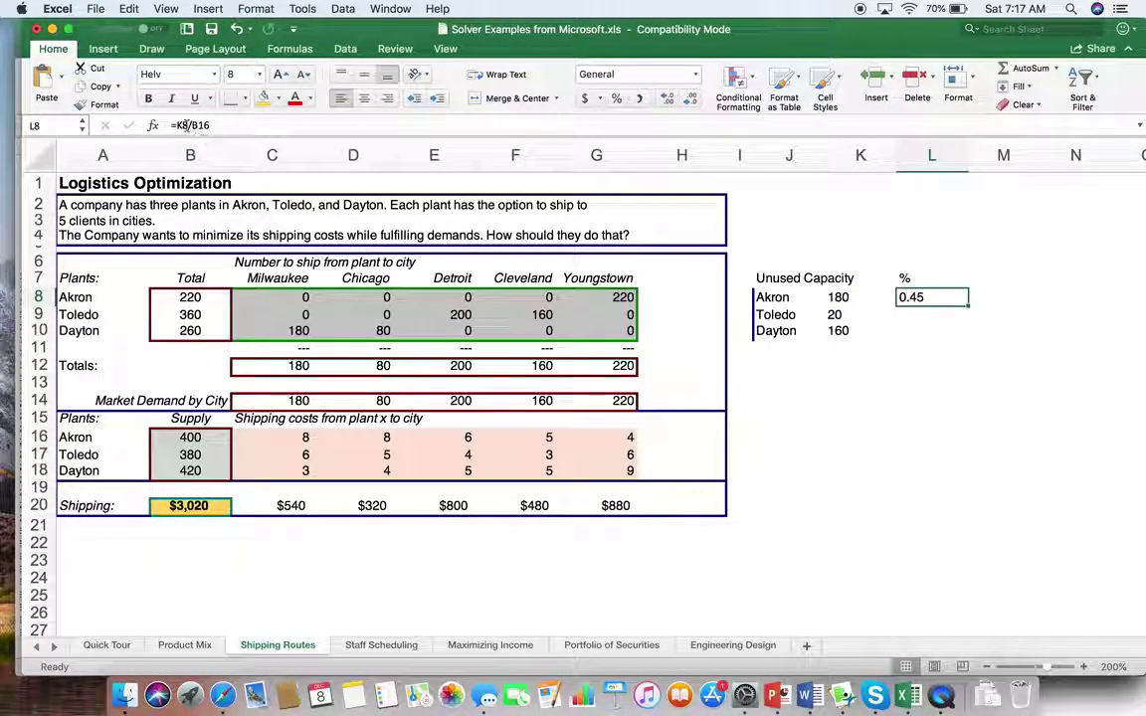
left_click(175, 126)
type("(")
left_click(254, 122)
type(")*100")
key("Return")
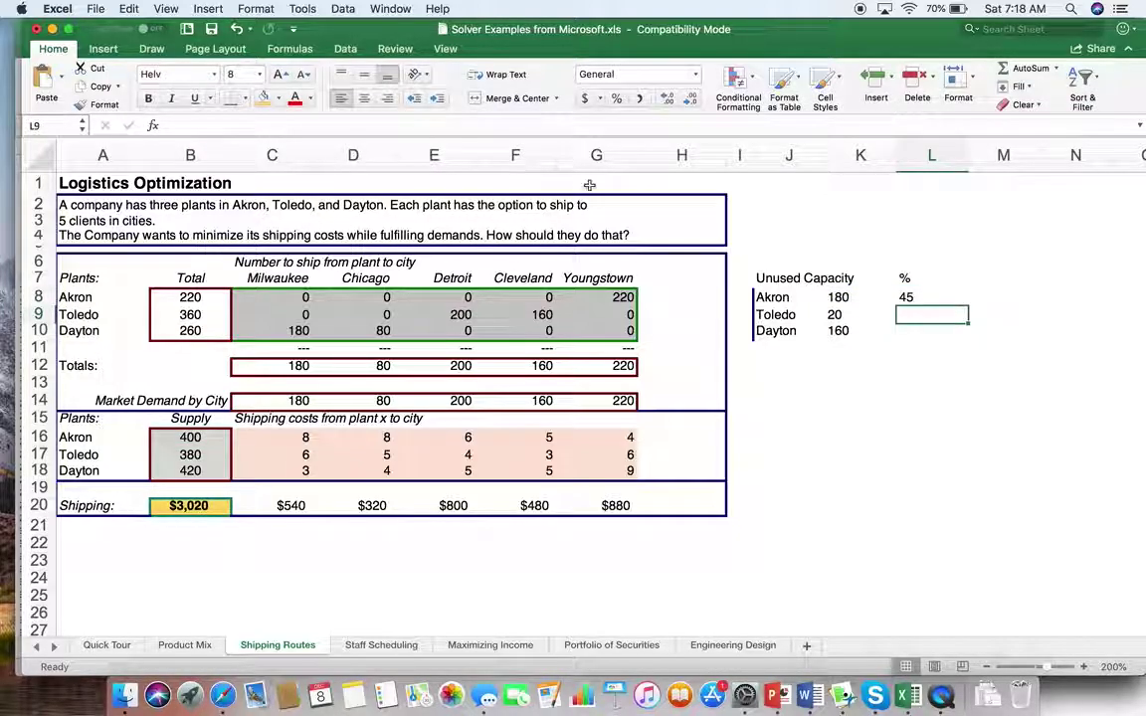
Fill the percentage formula from L8 down to L10 and inspect the Toledo and Dayton cells
left_click(933, 296)
left_click_drag(969, 304, 967, 333)
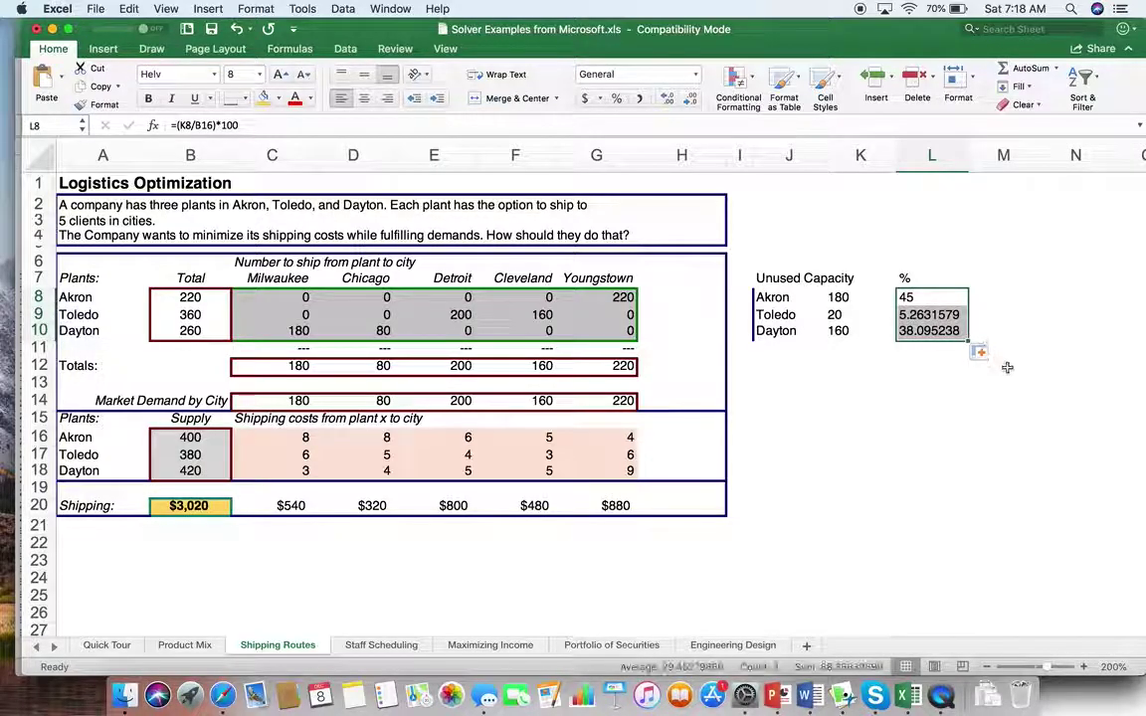
left_click(1007, 367)
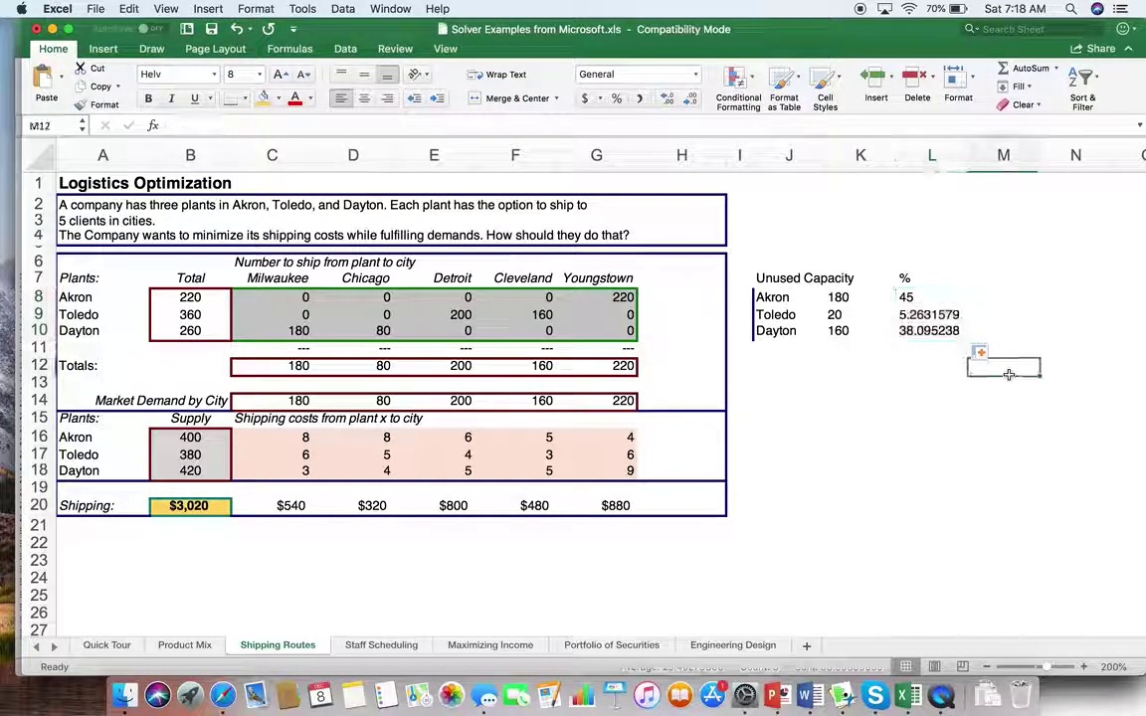
left_click(933, 316)
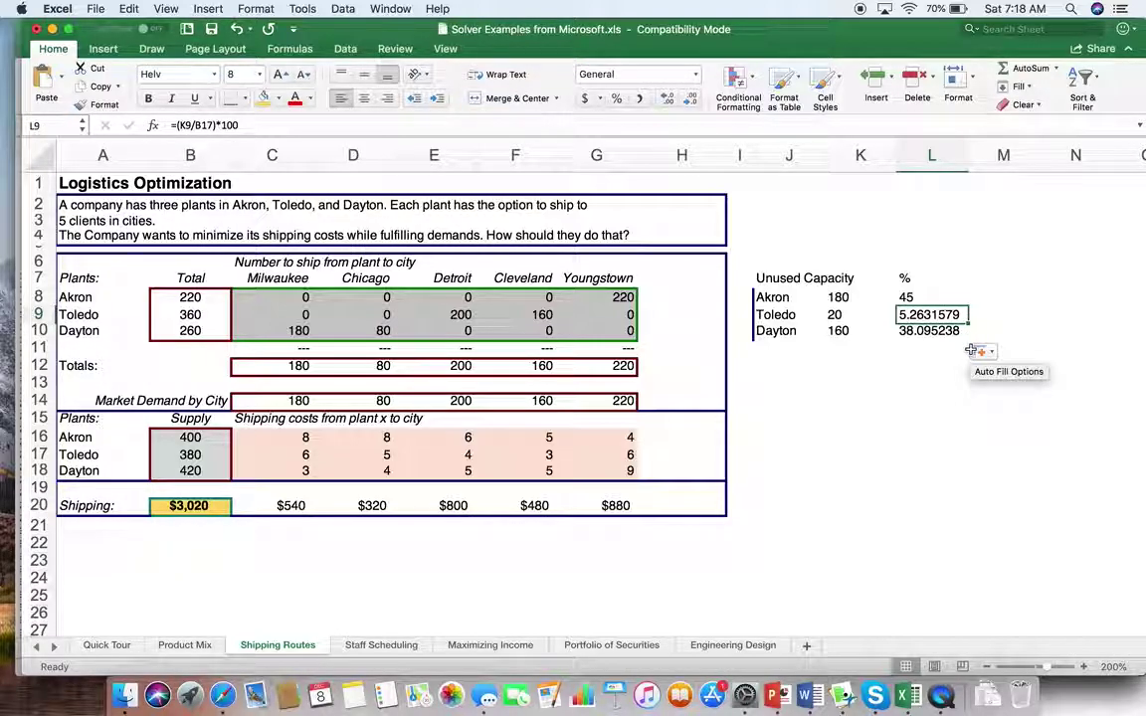
left_click(935, 337)
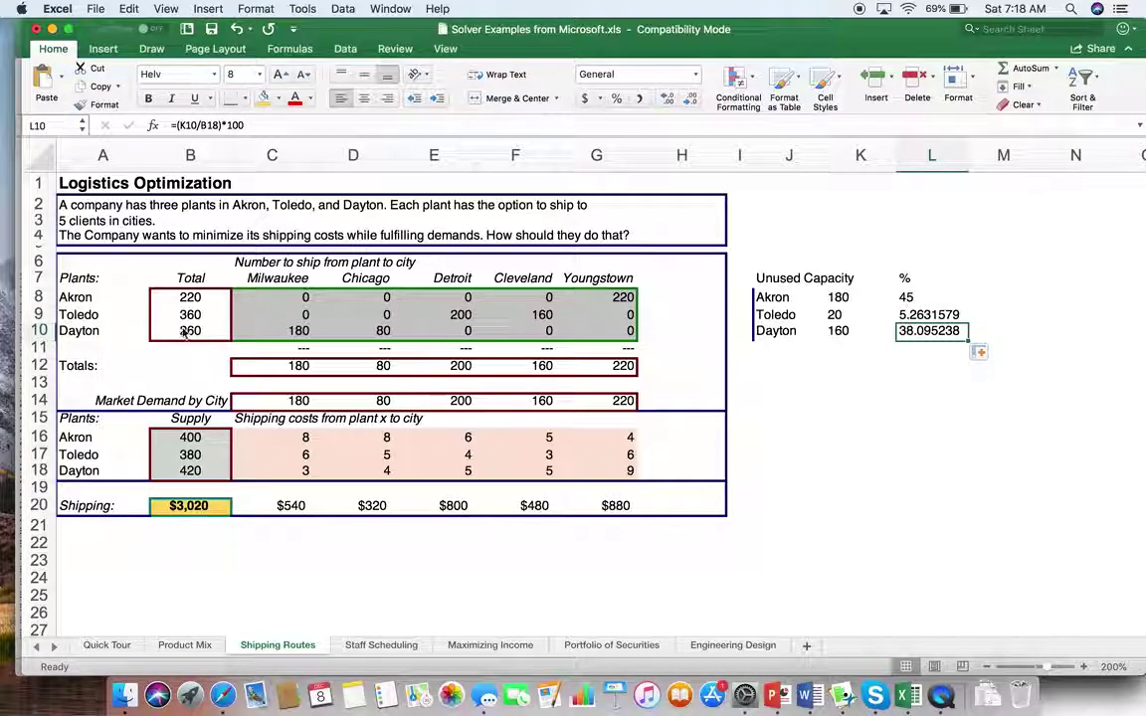
Review the shipment quantities, per-unit shipping costs, plant totals against supply, city totals against market demand, and the total shipping cost in B20
left_click(273, 300)
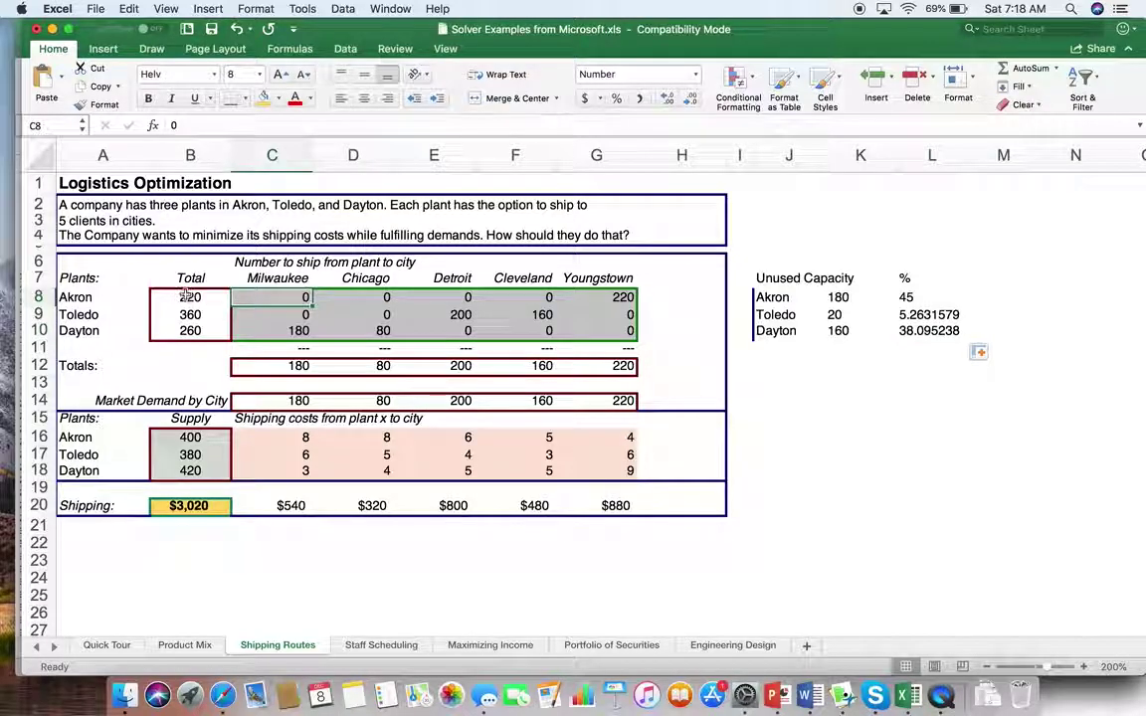
left_click_drag(295, 299, 629, 339)
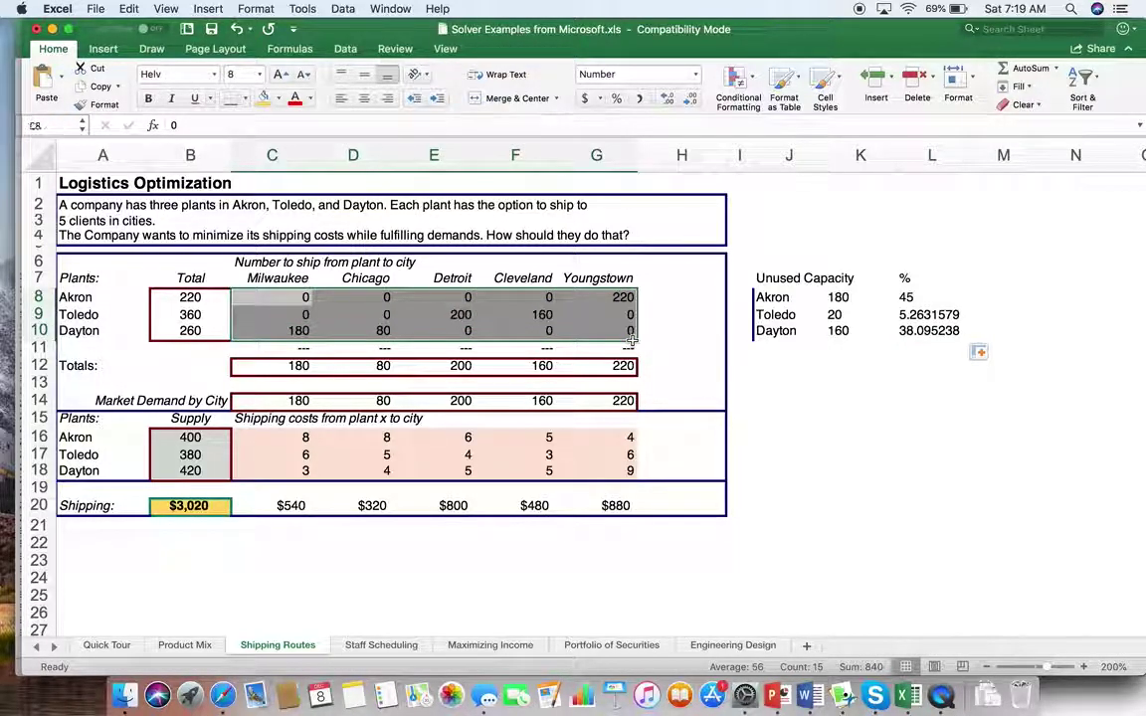
left_click_drag(301, 438, 614, 470)
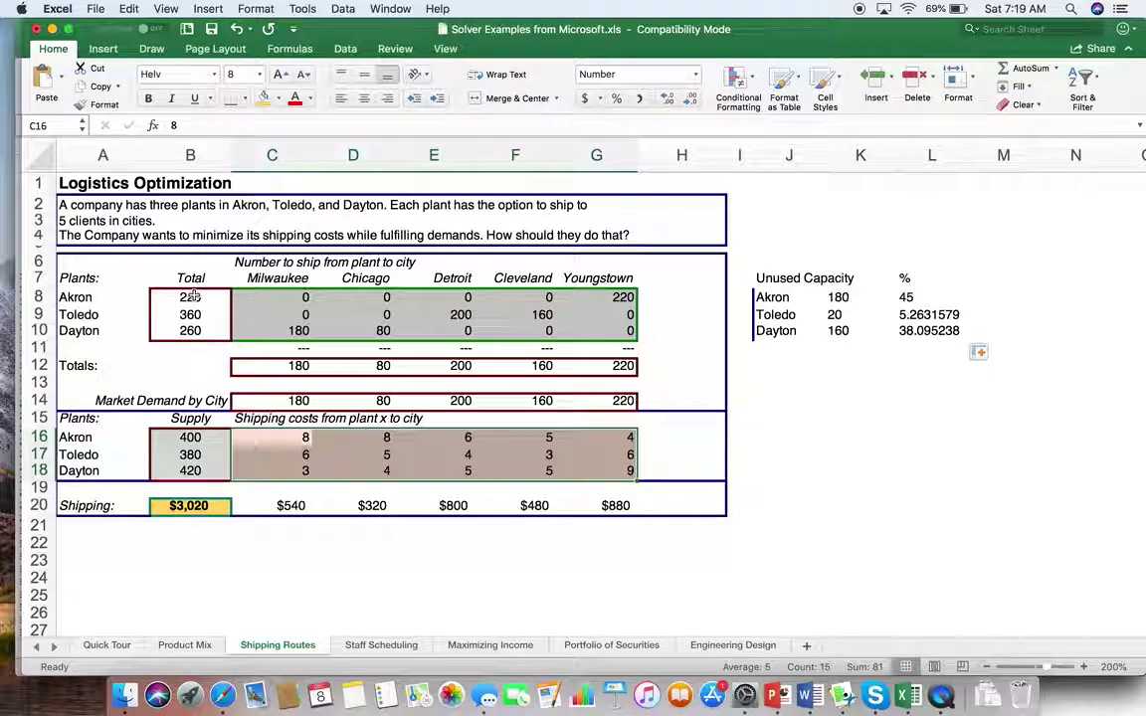
left_click(196, 296)
left_click_drag(196, 295, 198, 329)
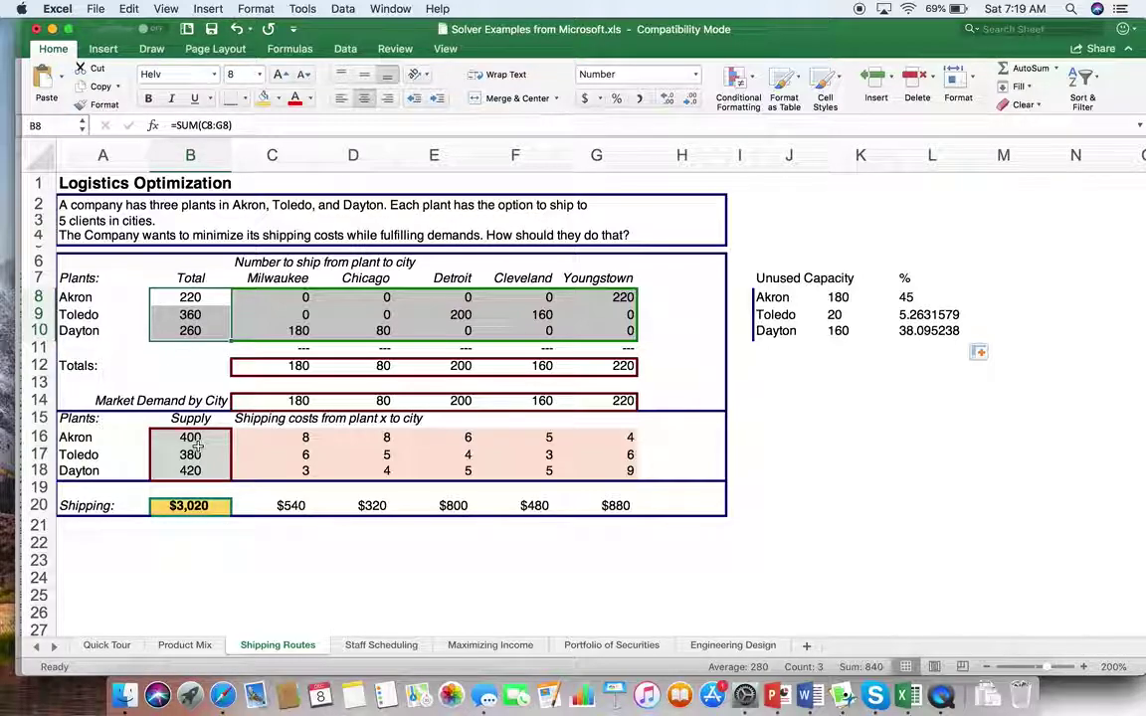
left_click_drag(196, 444, 197, 469)
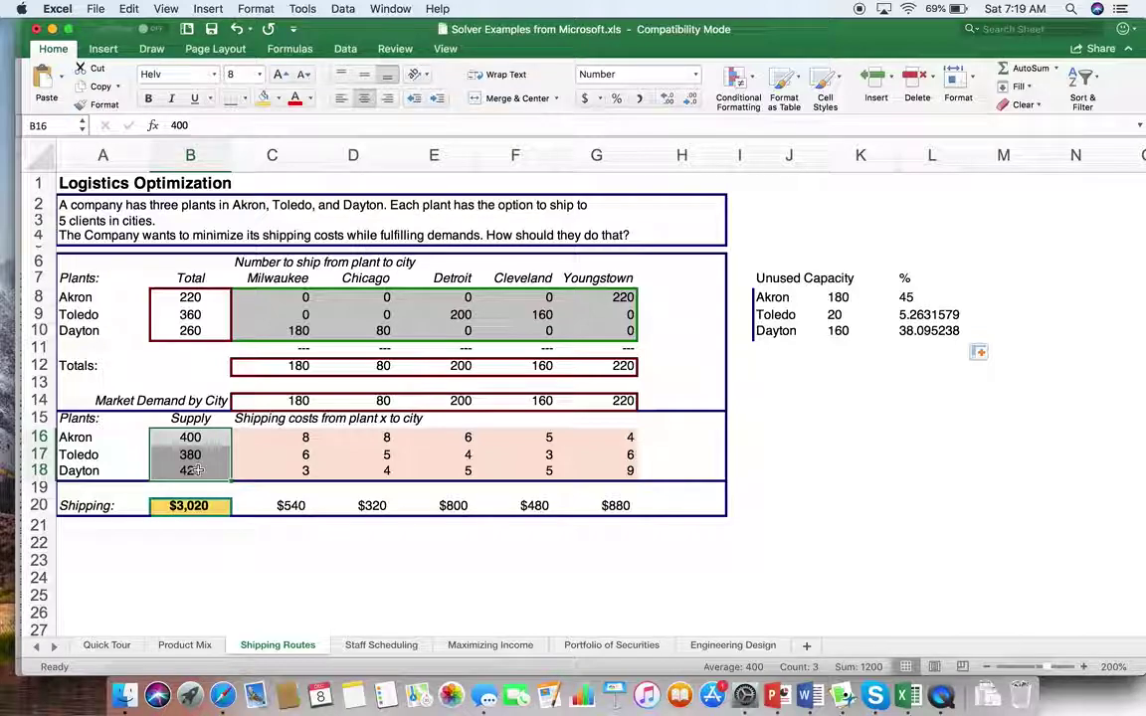
left_click_drag(274, 366, 597, 364)
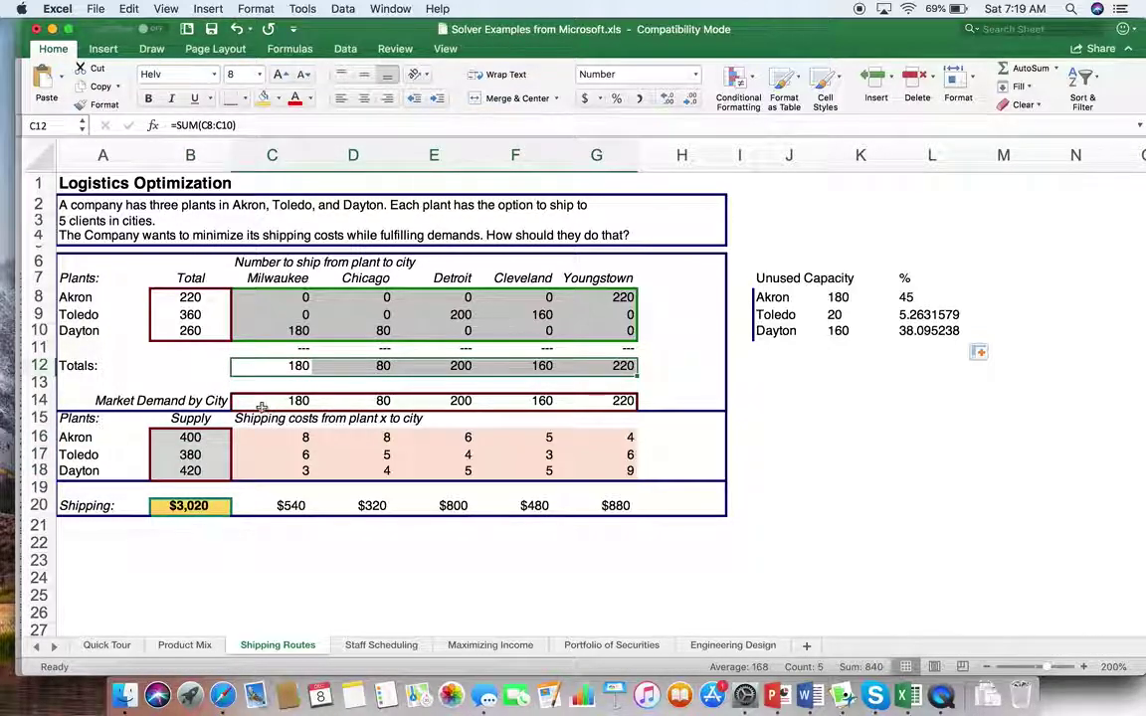
left_click_drag(287, 400, 574, 401)
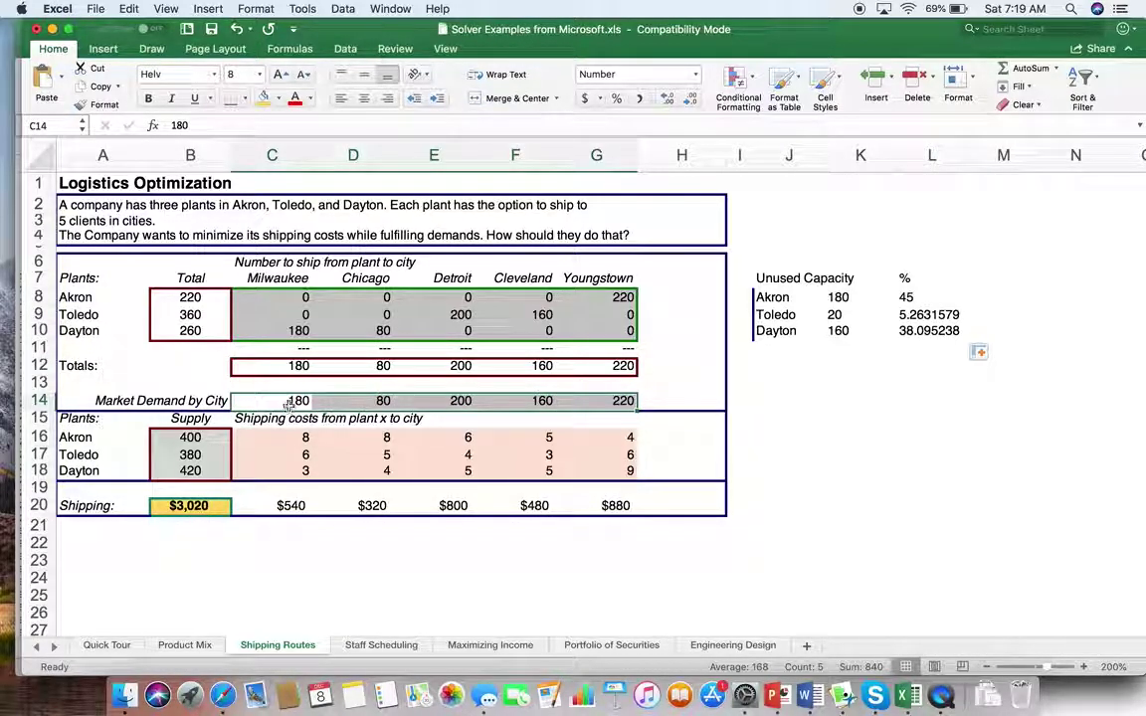
left_click(289, 402)
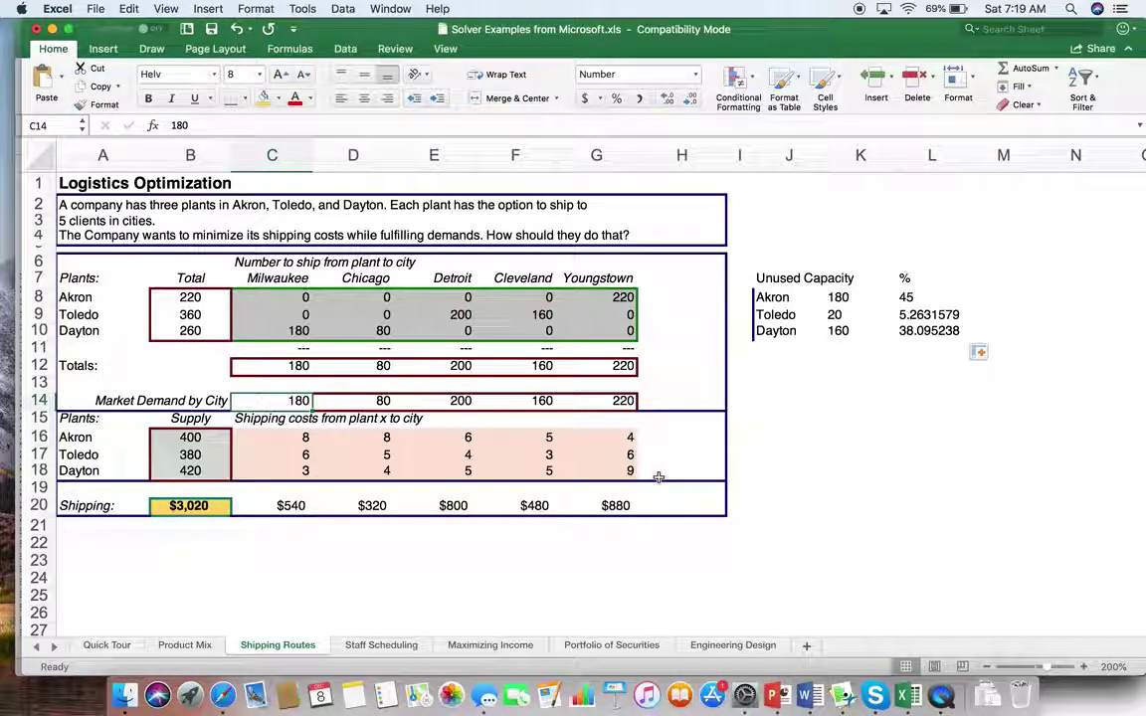
left_click(199, 506)
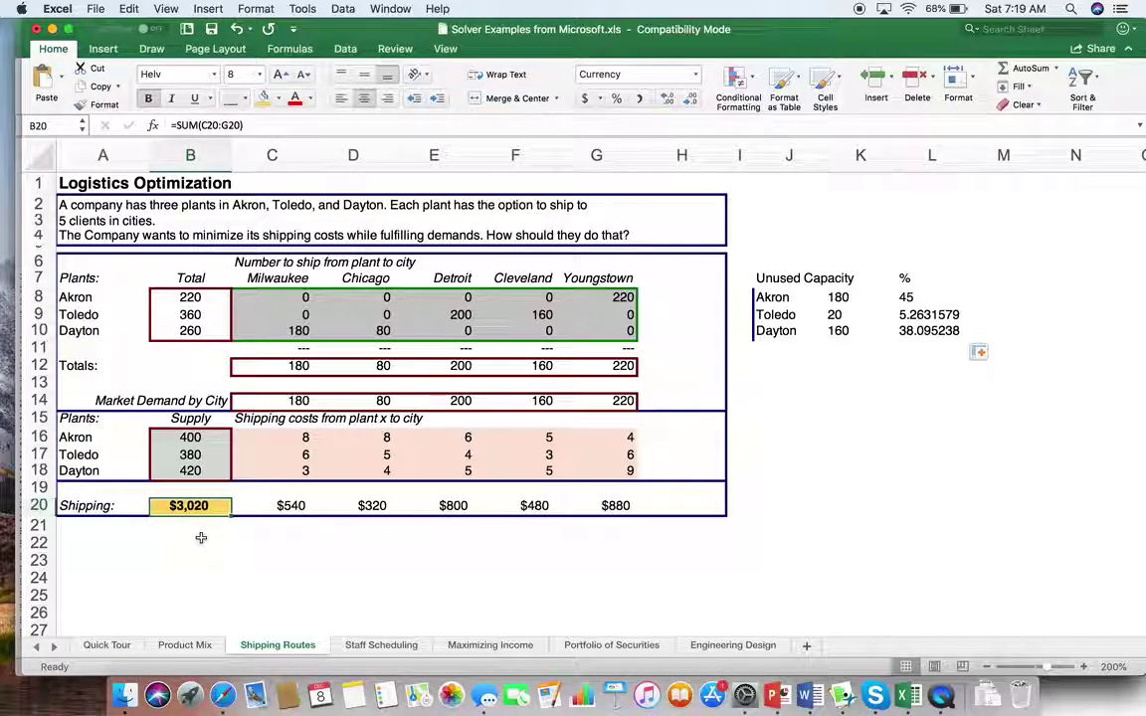
left_click(941, 694)
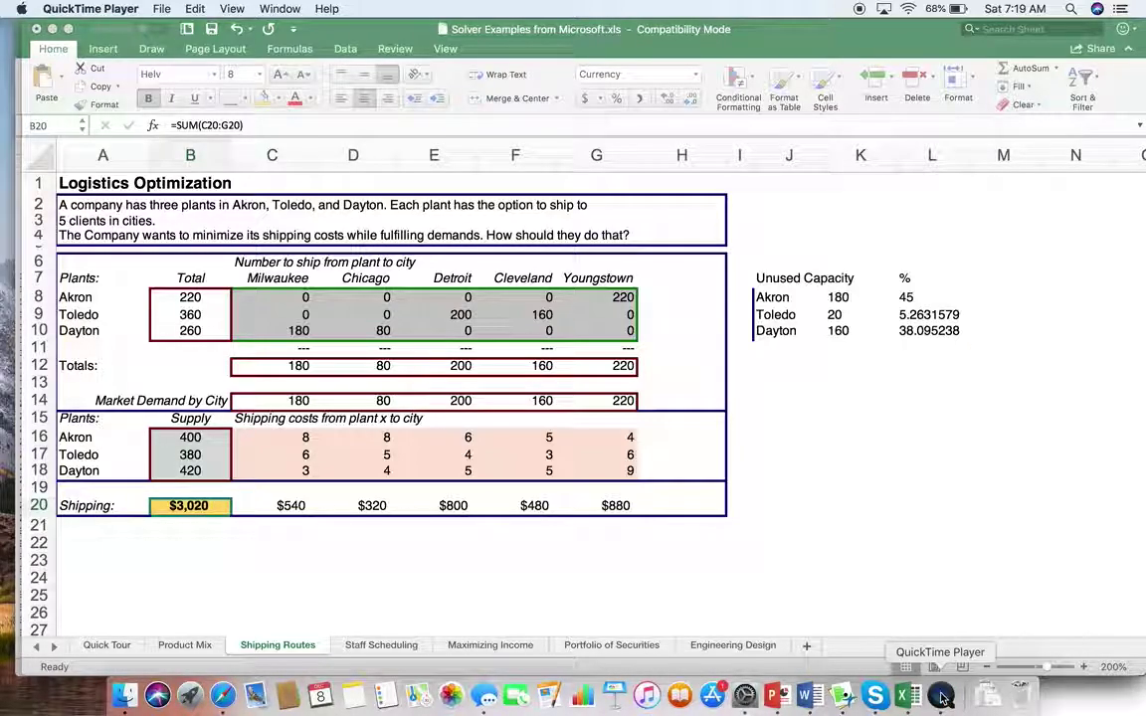
right_click(941, 694)
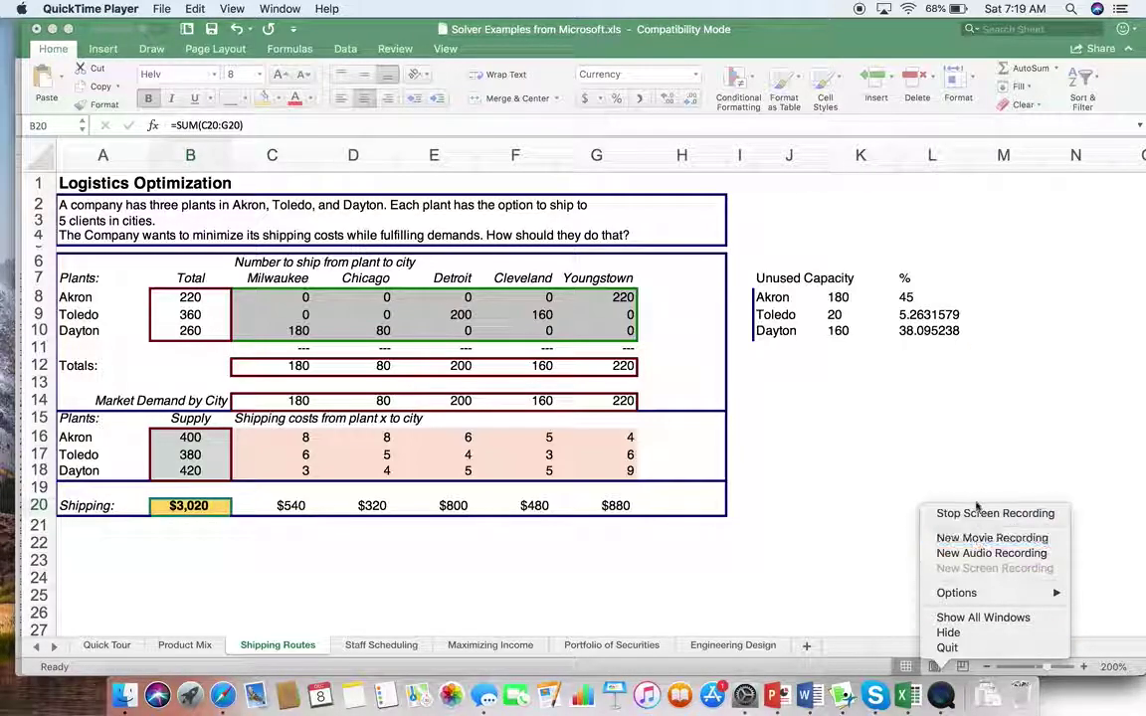